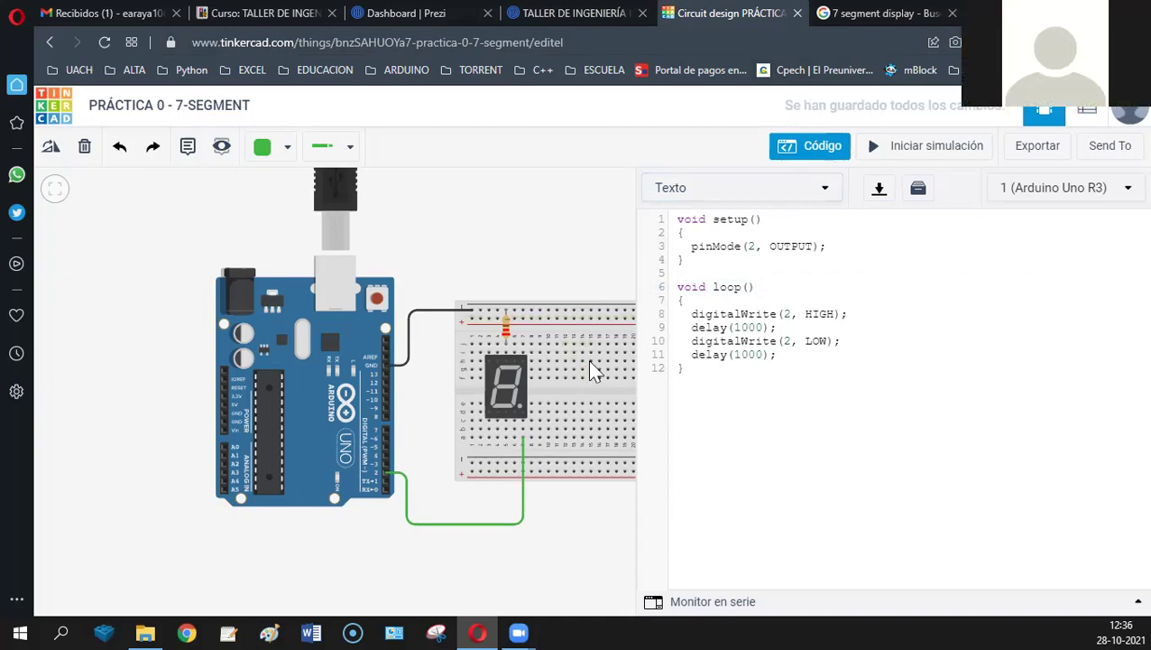
# Simulate the single-wire 7-segment circuit, and switch to the Prezi presentation to reveal the remaining Práctica 3 instructions.
pyautogui.click(873, 149)
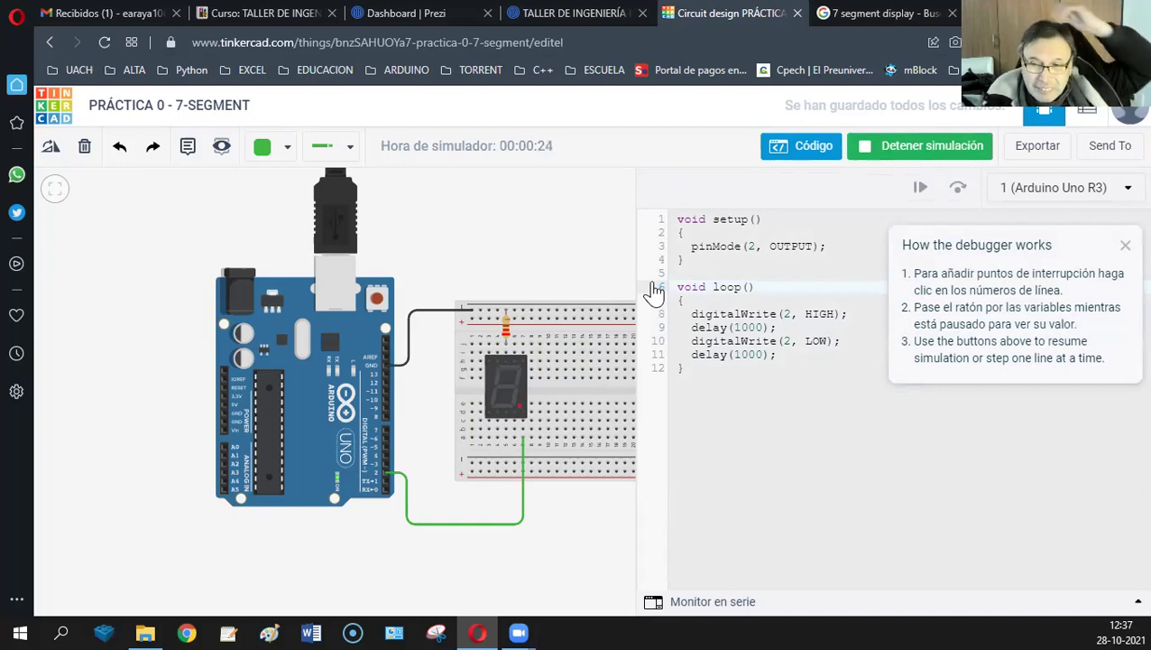
pyautogui.click(582, 15)
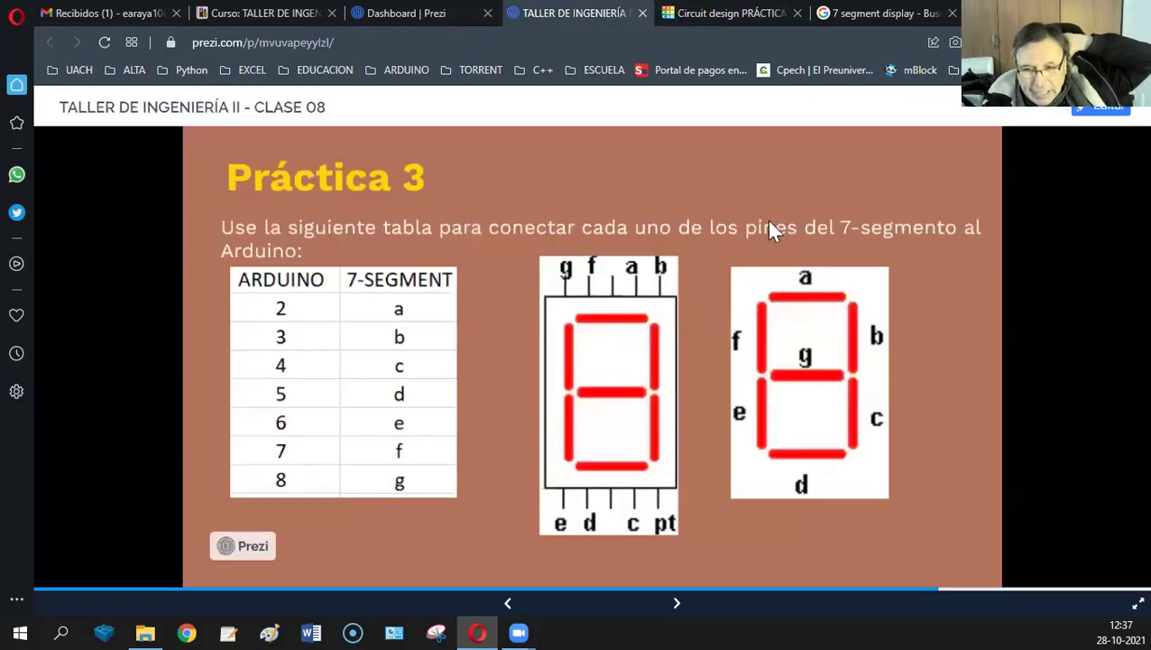
pyautogui.click(677, 605)
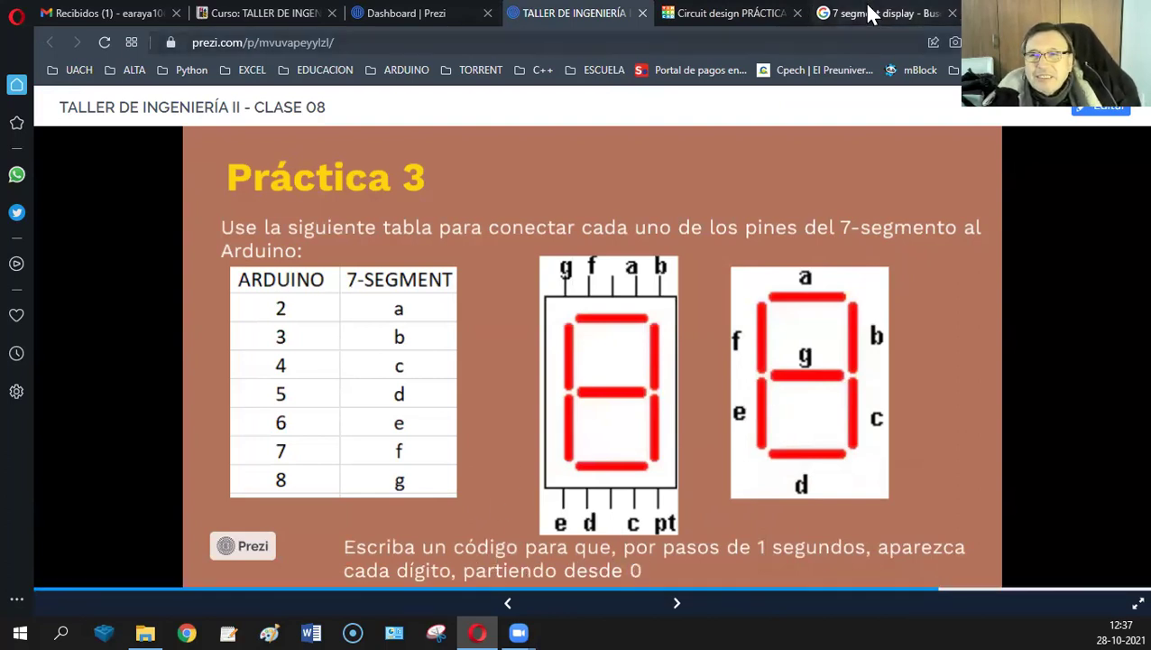
# Switch back to Tinkercad, hide the code editor and return to the dashboard's circuit list.
pyautogui.click(728, 20)
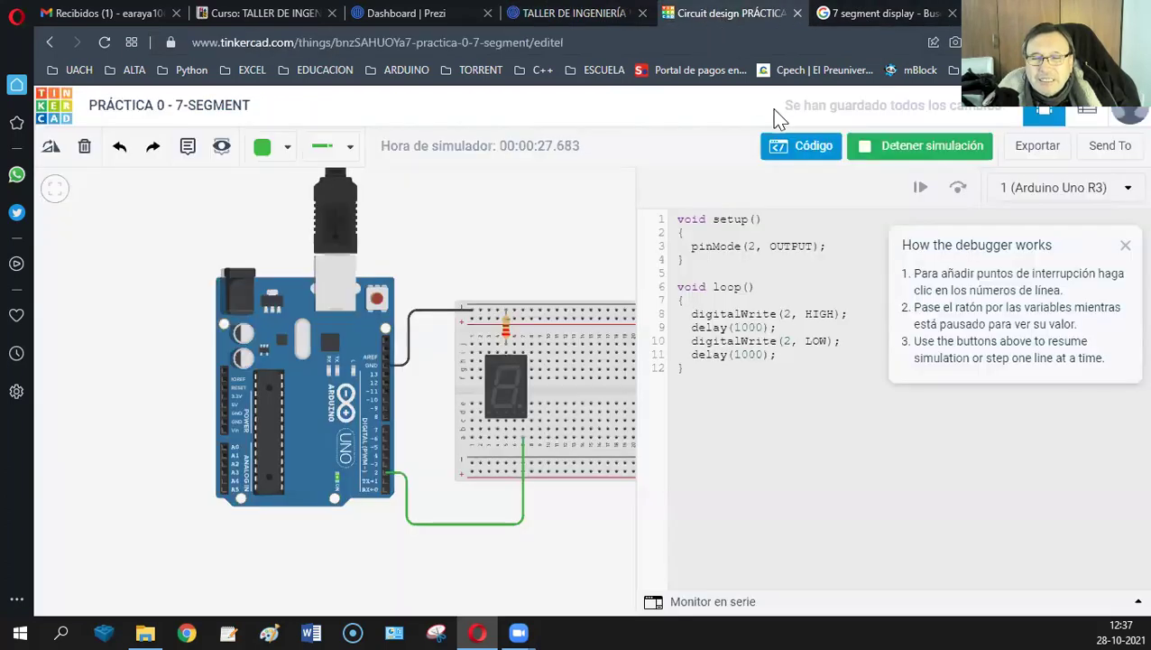
pyautogui.click(808, 146)
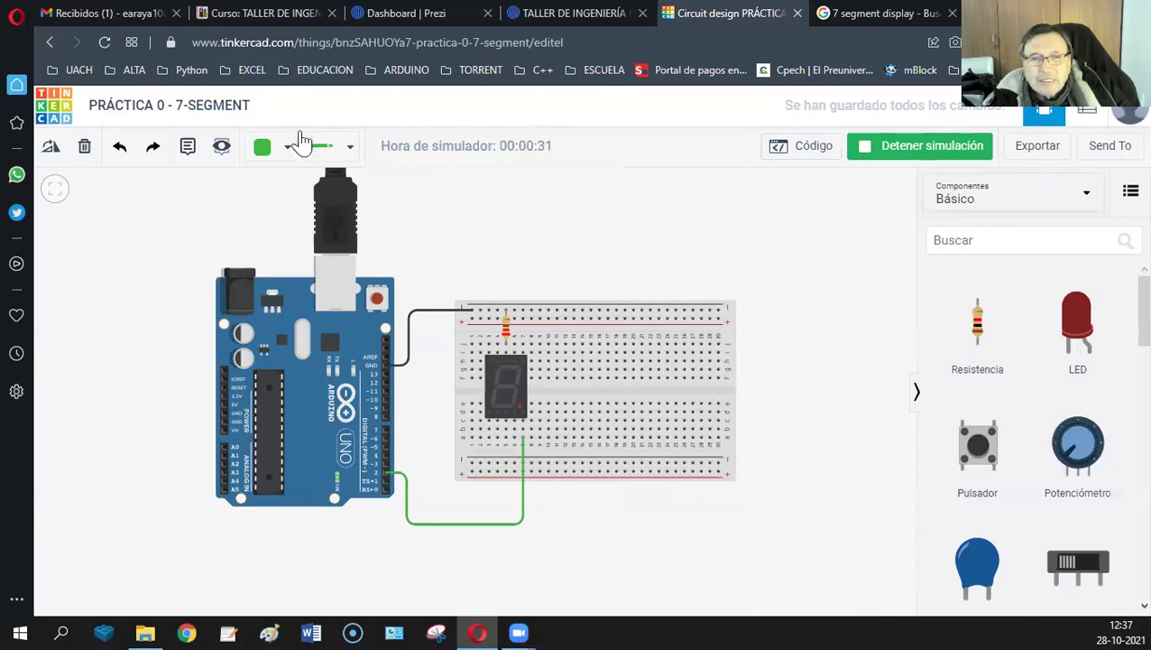
pyautogui.click(56, 122)
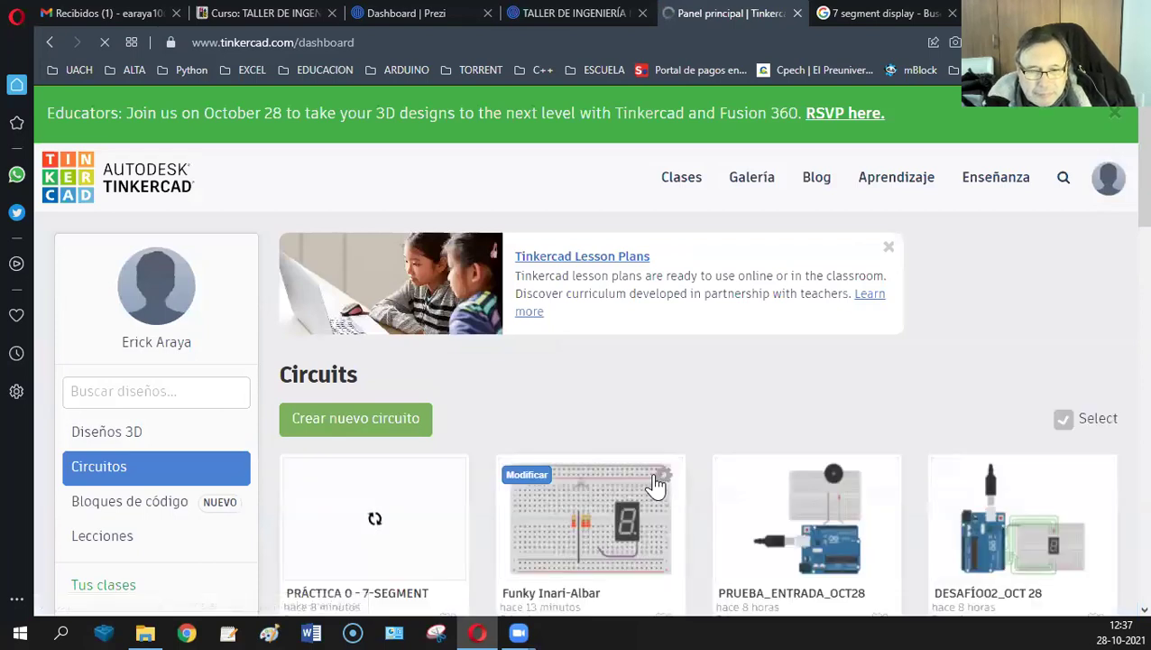
# Look through pages 1 and 3 of the saved circuits for an earlier fully wired 7-segment design.
pyautogui.scroll(-1, 648, 496)
pyautogui.scroll(-2, 668, 487)
pyautogui.scroll(-6, 690, 492)
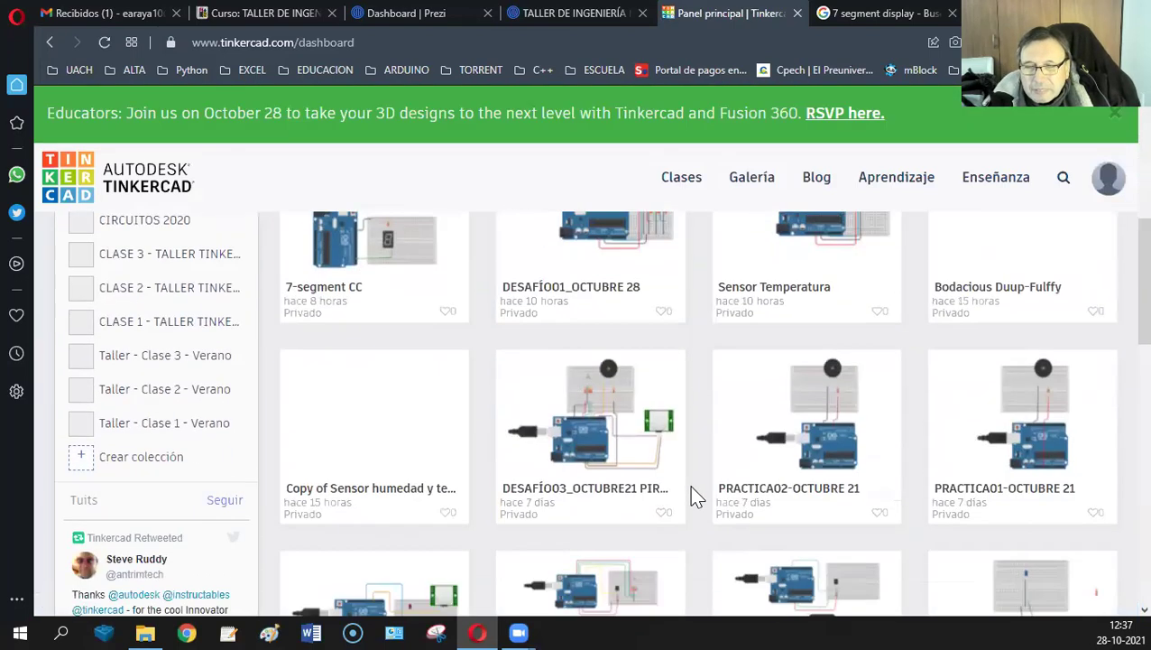
pyautogui.scroll(-6, 677, 504)
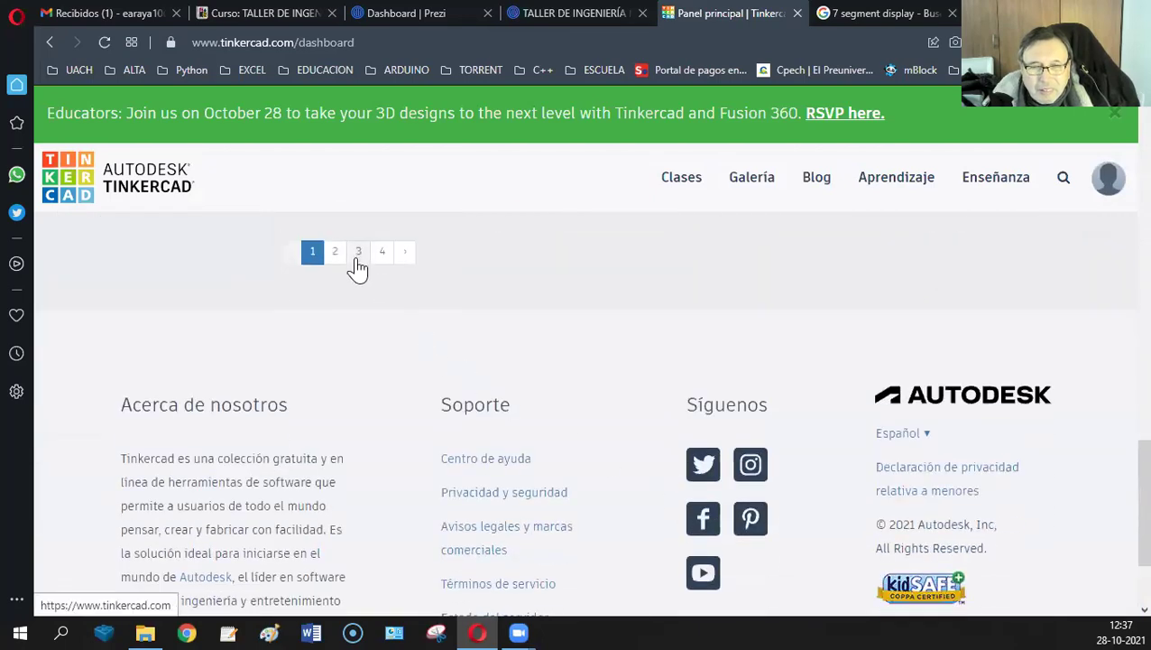
pyautogui.click(355, 261)
pyautogui.scroll(-6, 708, 451)
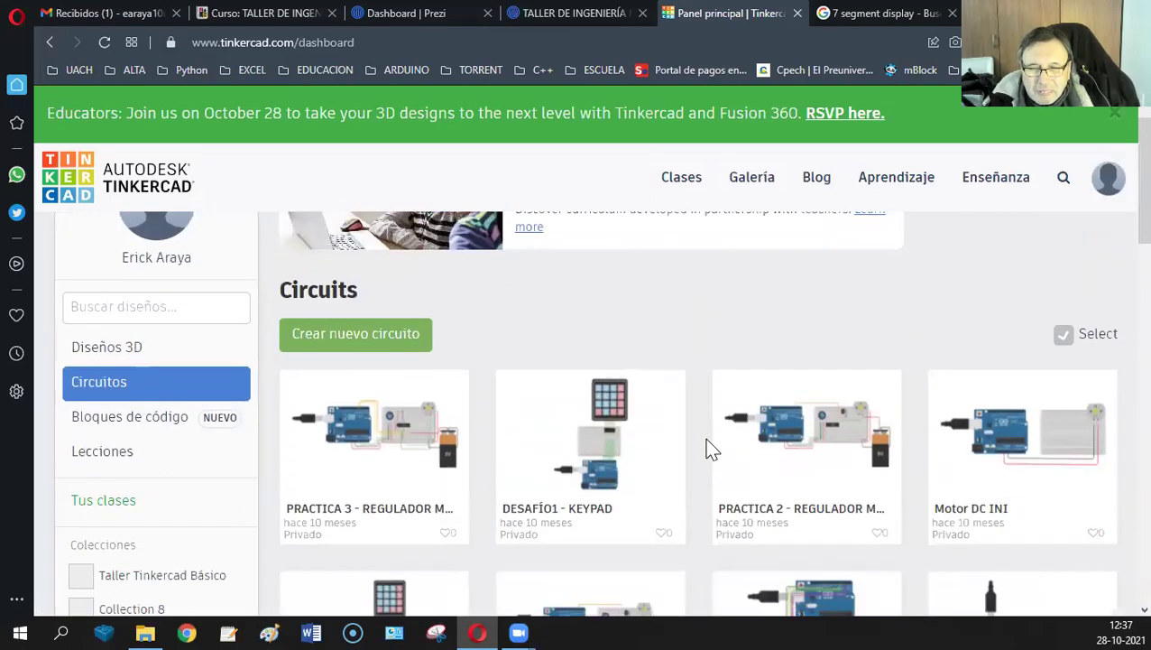
pyautogui.scroll(-7, 700, 451)
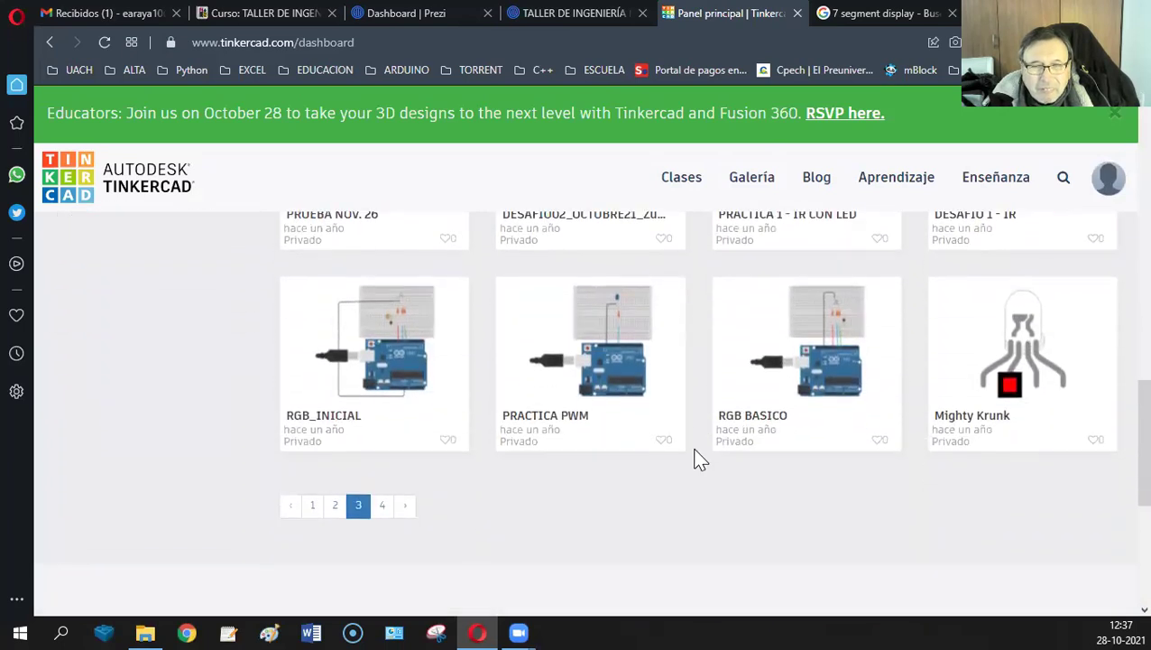
pyautogui.scroll(1, 699, 461)
pyautogui.scroll(1, 699, 463)
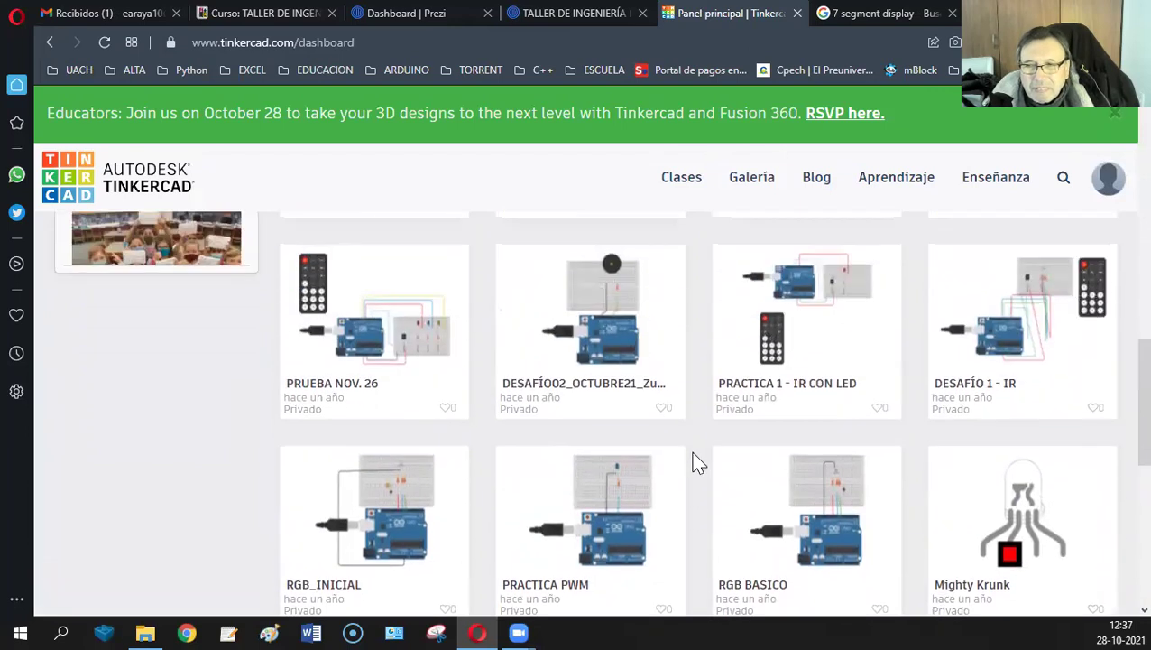
pyautogui.scroll(-3, 699, 463)
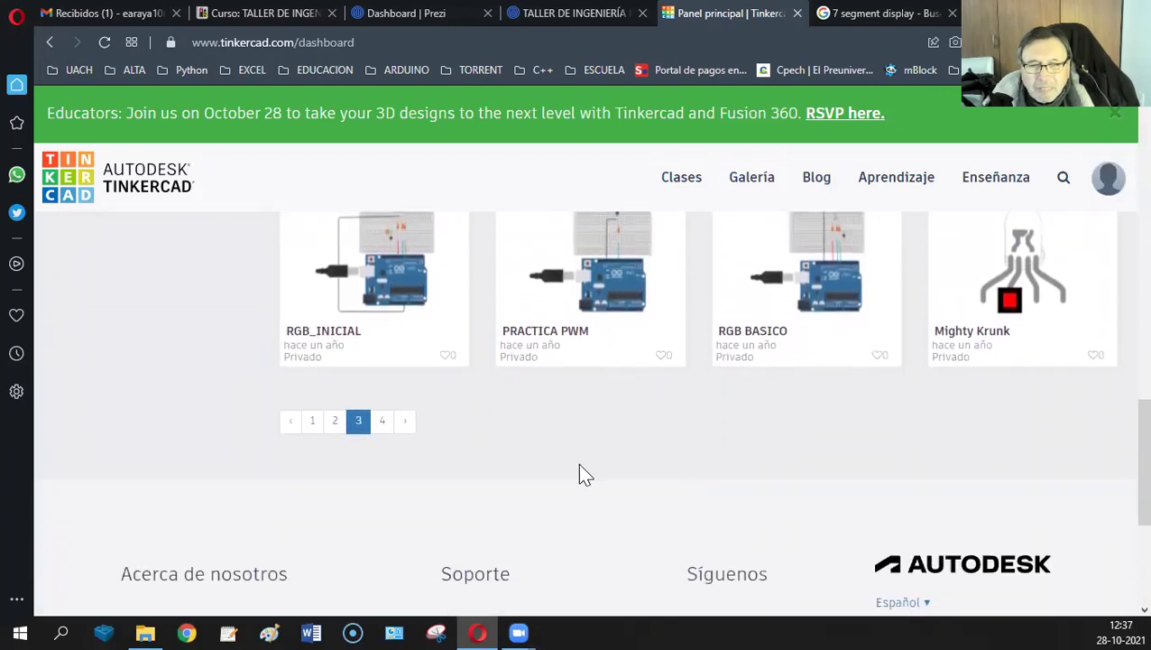
# Look through pages 4 and 2 of the saved circuits for the 7-segment design.
pyautogui.click(379, 432)
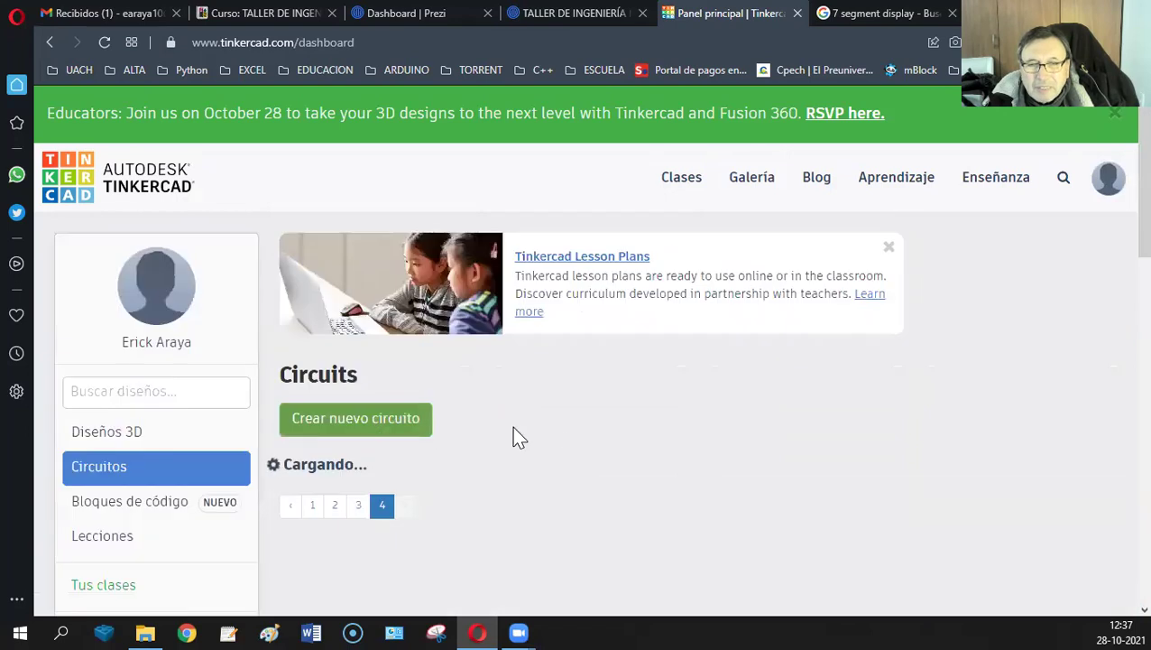
pyautogui.scroll(-3, 597, 428)
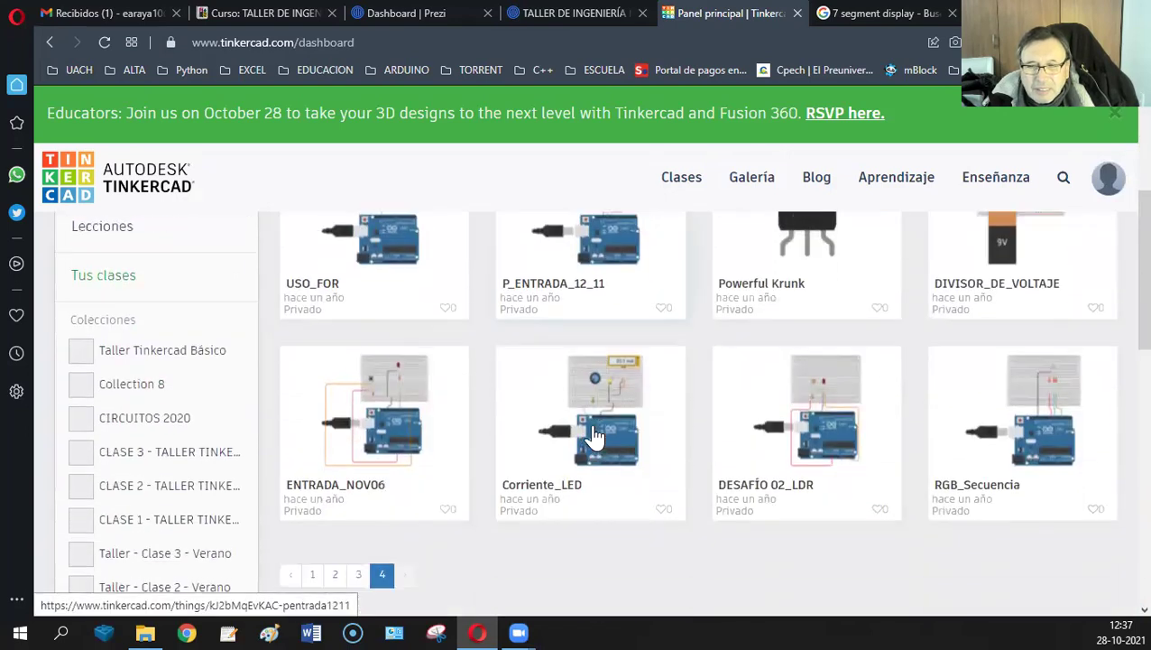
pyautogui.scroll(3, 577, 442)
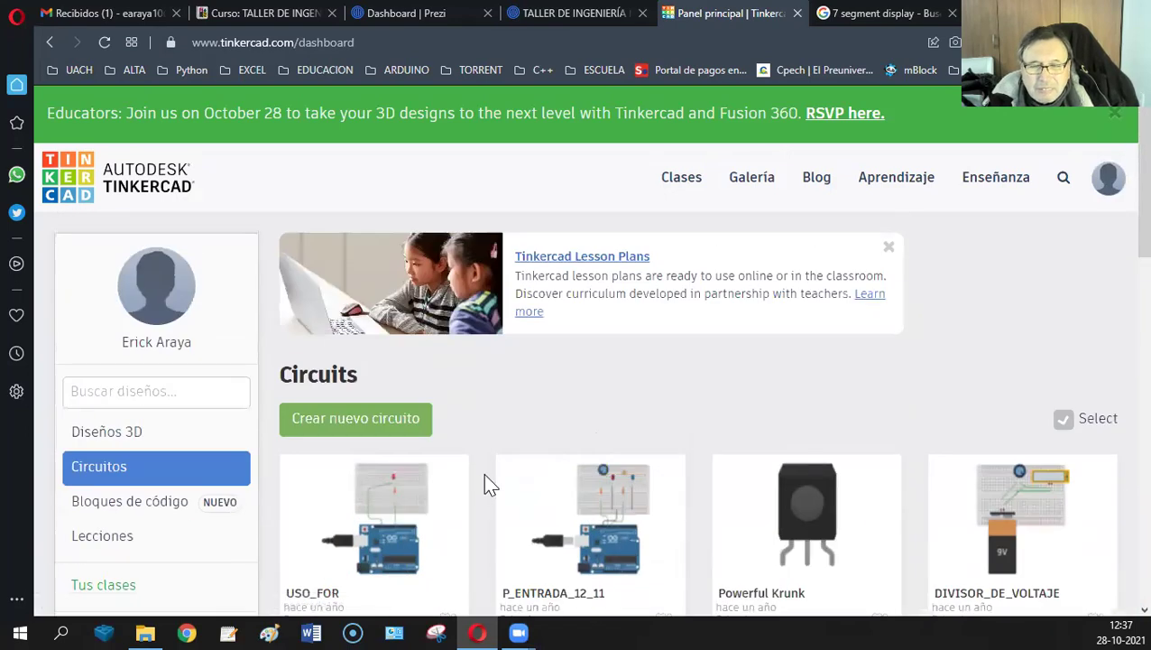
pyautogui.scroll(-3, 483, 475)
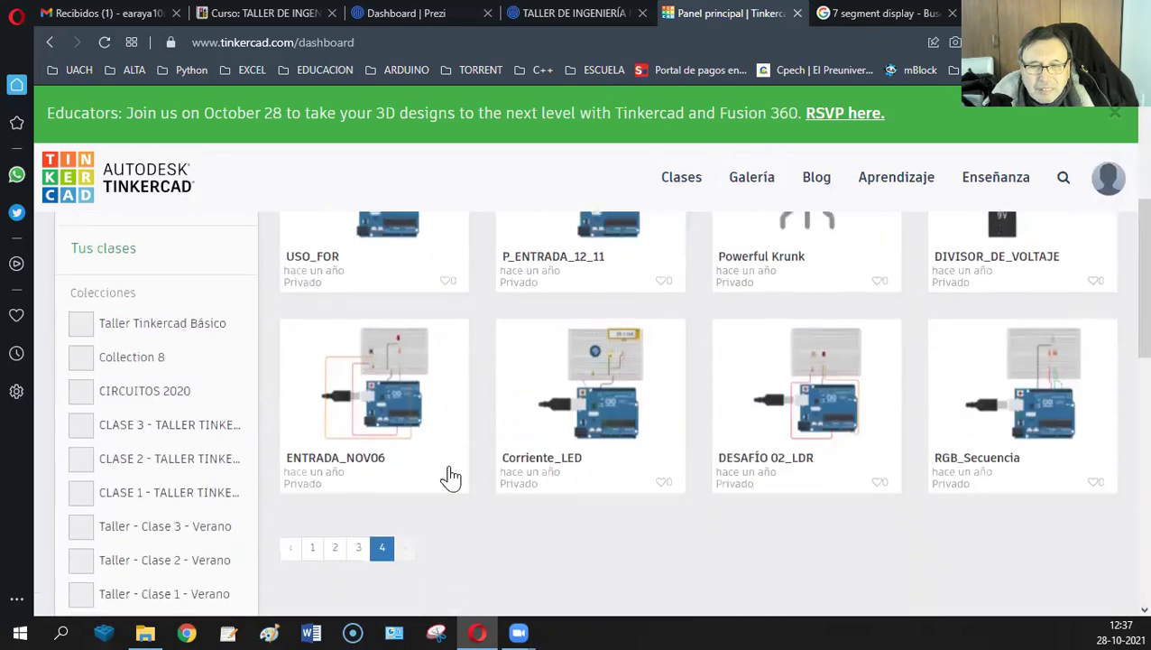
pyautogui.click(334, 547)
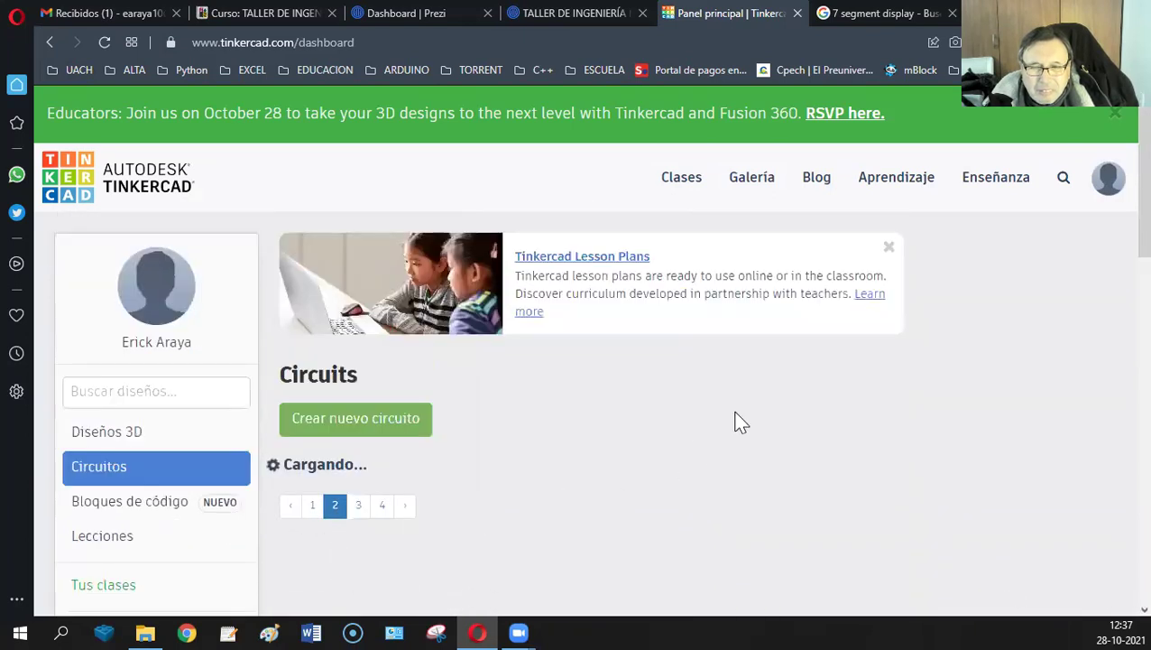
pyautogui.scroll(-6, 777, 406)
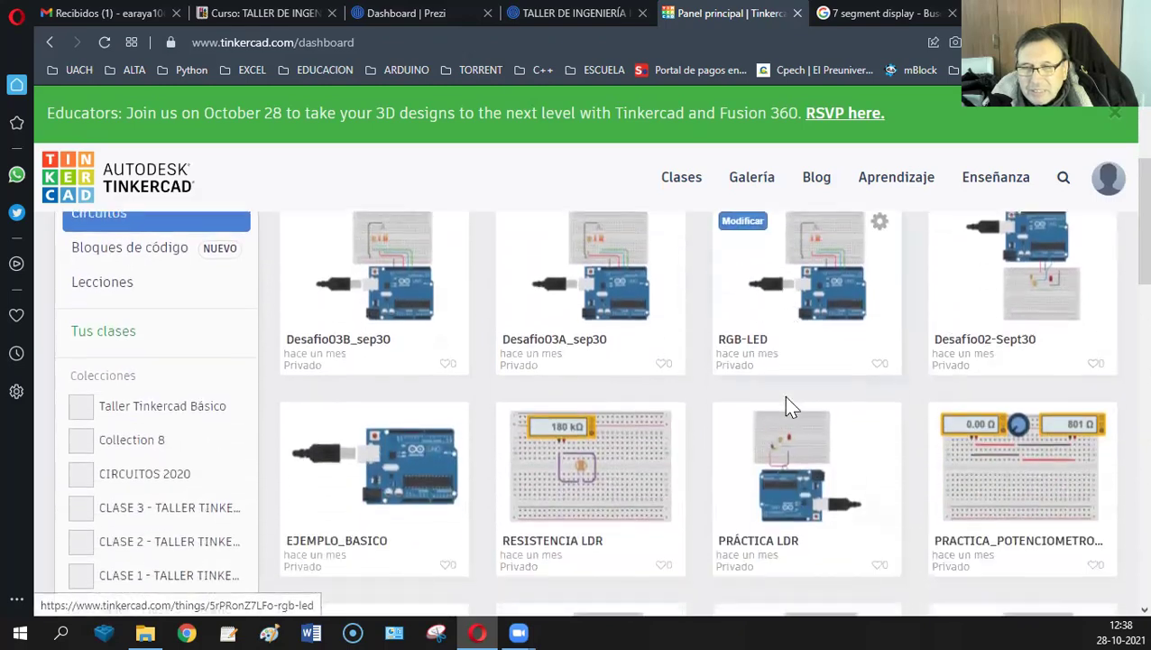
pyautogui.scroll(-5, 782, 406)
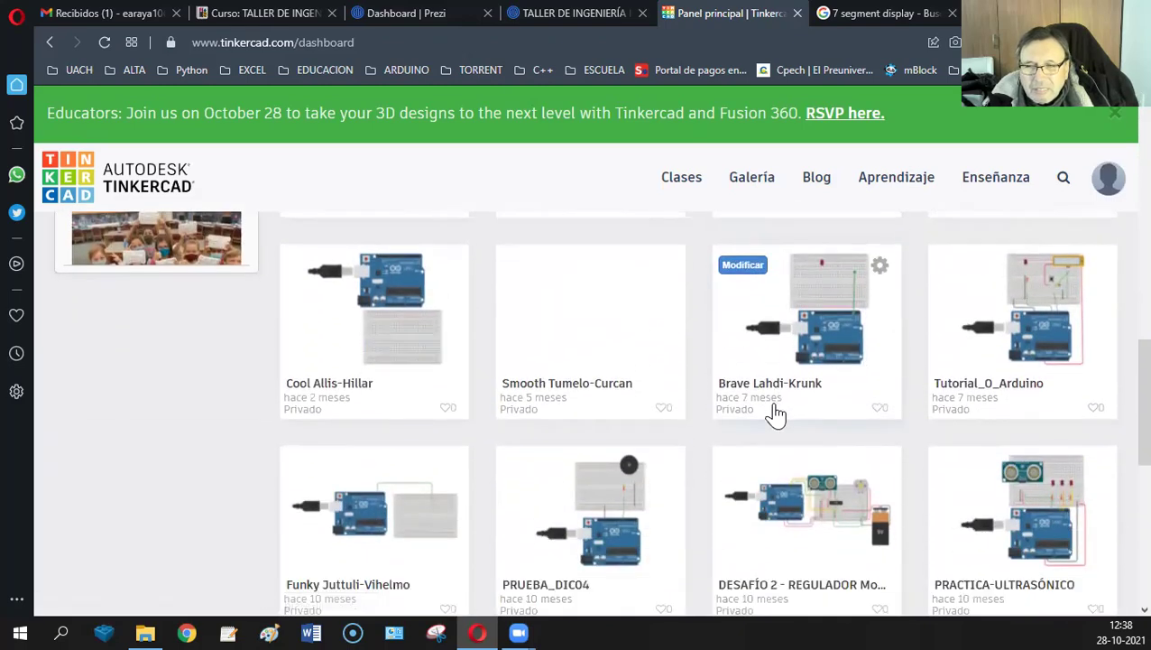
pyautogui.scroll(-5, 772, 411)
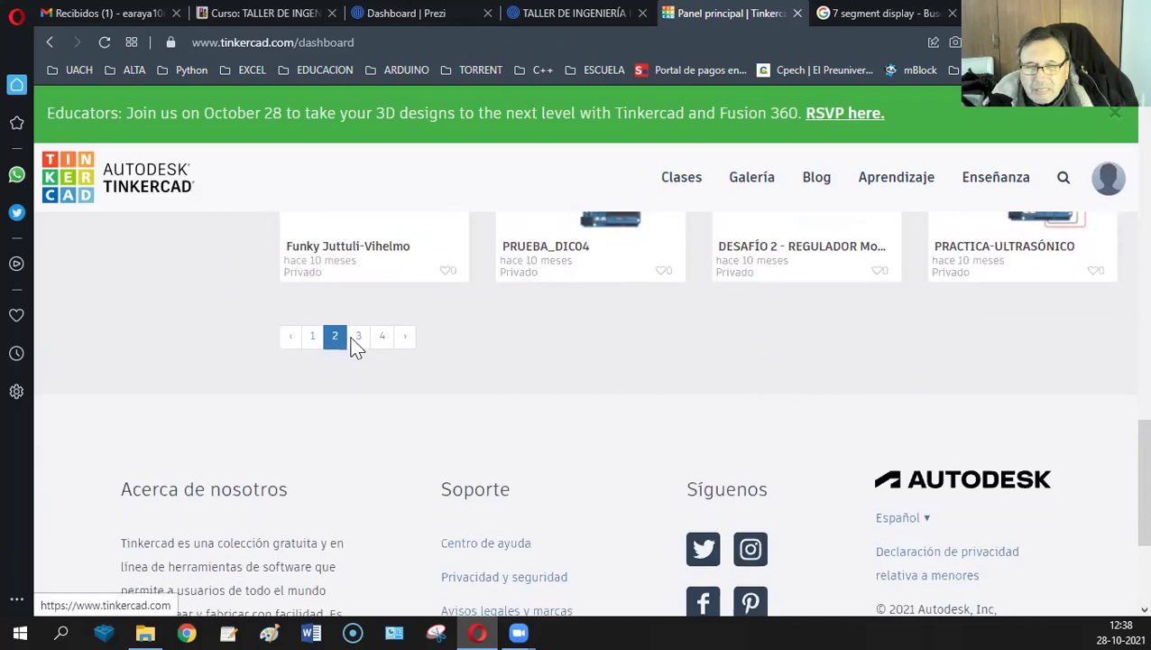
# Open the PRUEBA DE ENTRADA DIC 10 - G1 circuit from page 3 of the list for editing, and briefly run its simulation.
pyautogui.click(359, 341)
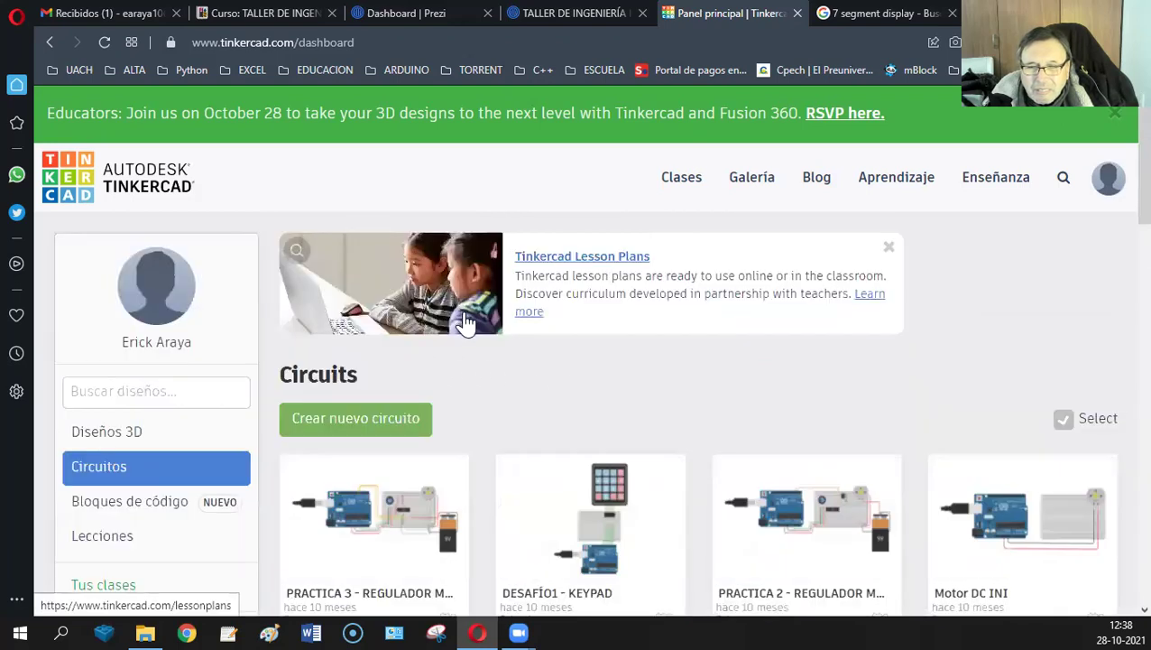
pyautogui.scroll(-1, 464, 326)
pyautogui.scroll(-4, 473, 338)
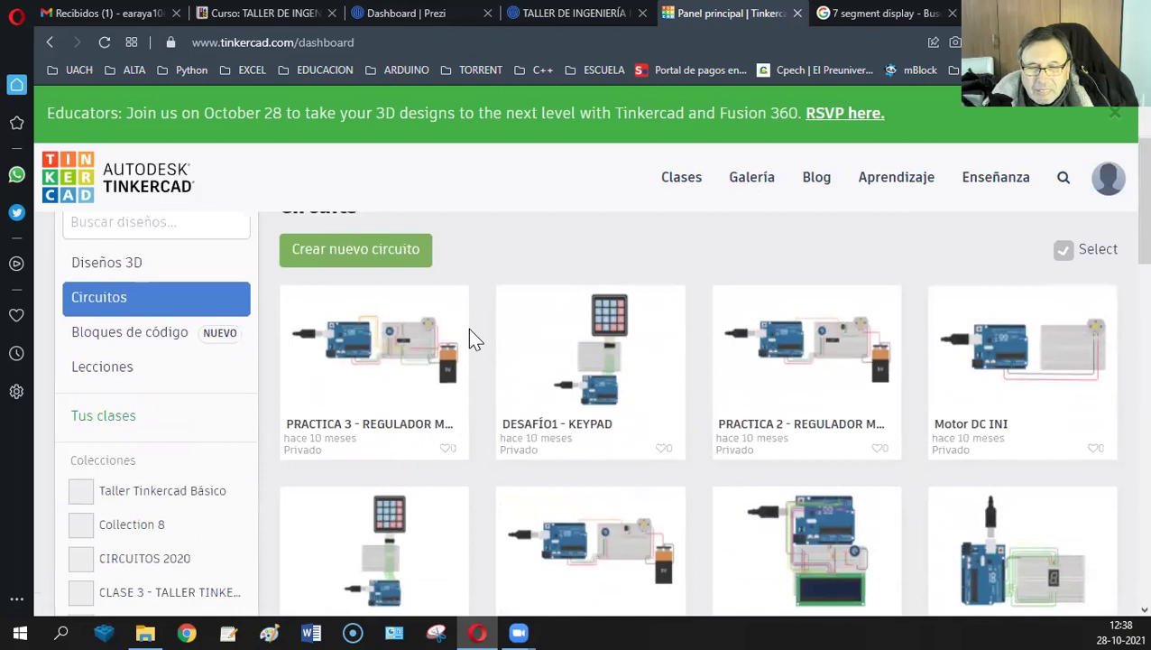
pyautogui.scroll(-2, 479, 347)
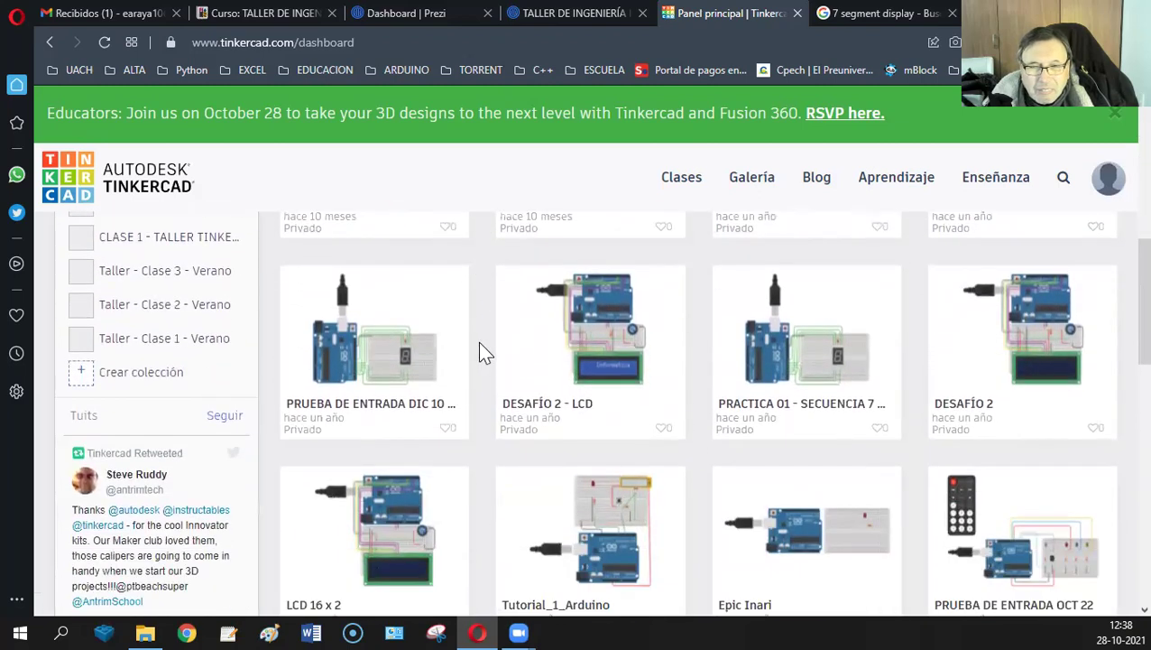
pyautogui.moveTo(398, 333)
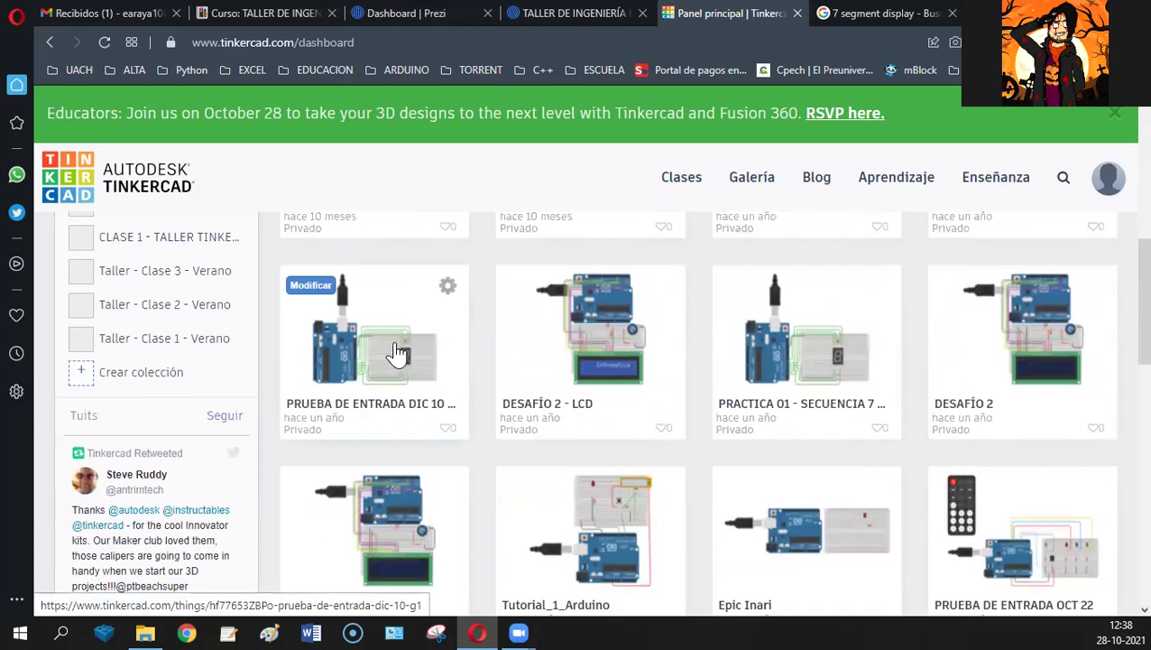
pyautogui.click(365, 357)
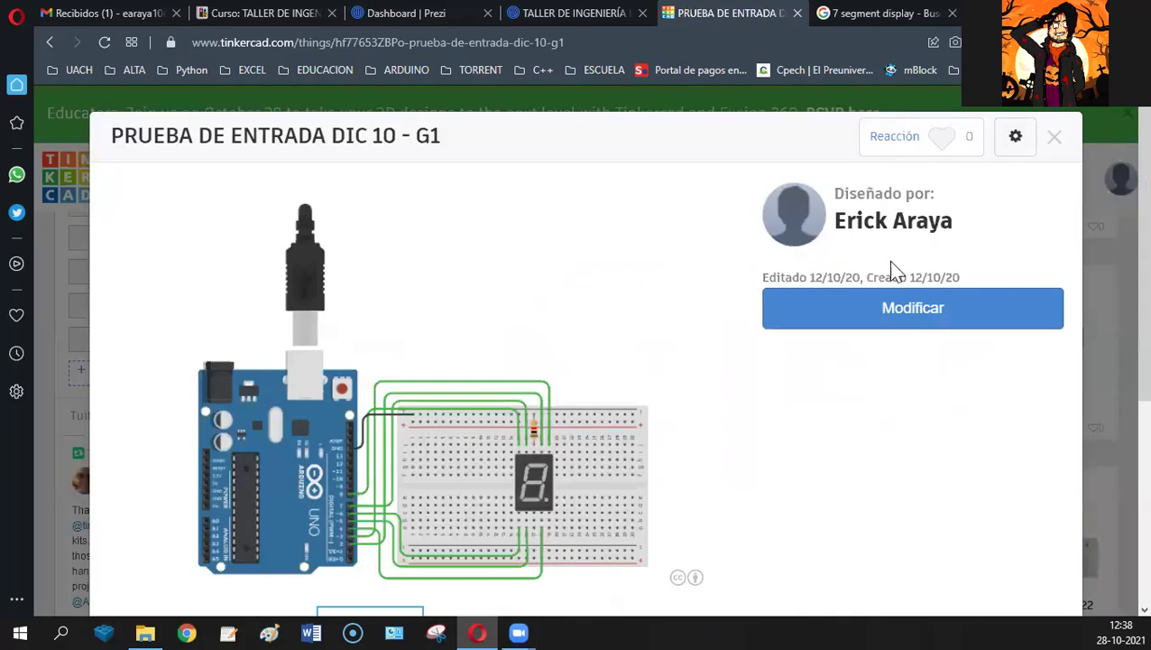
pyautogui.click(877, 305)
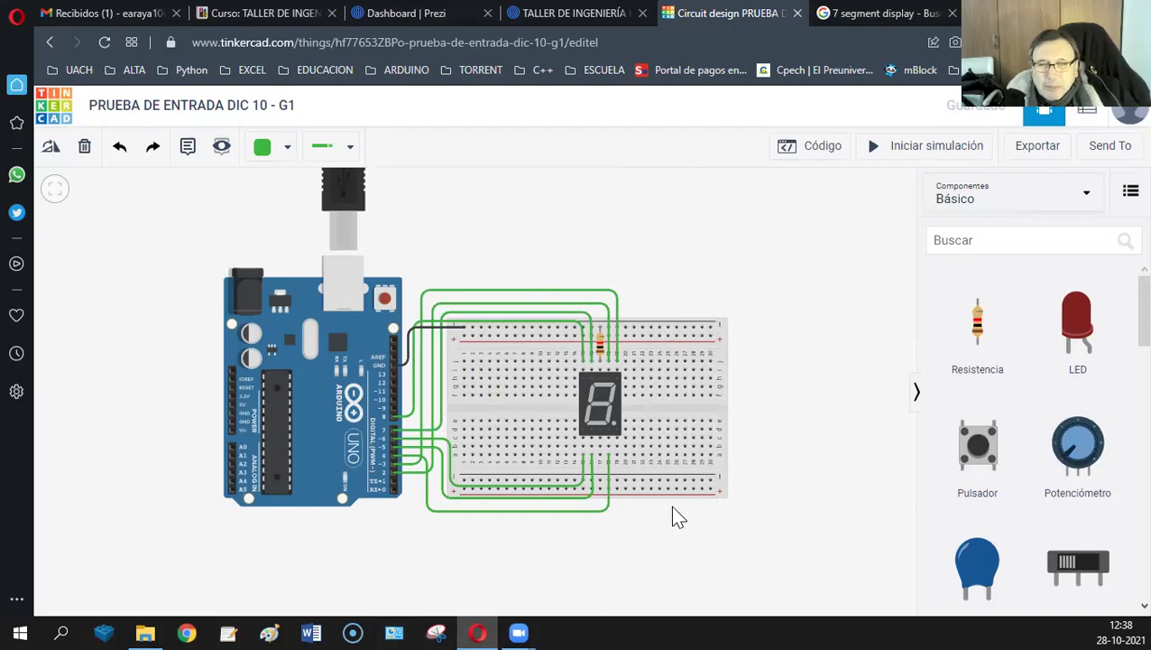
pyautogui.click(880, 149)
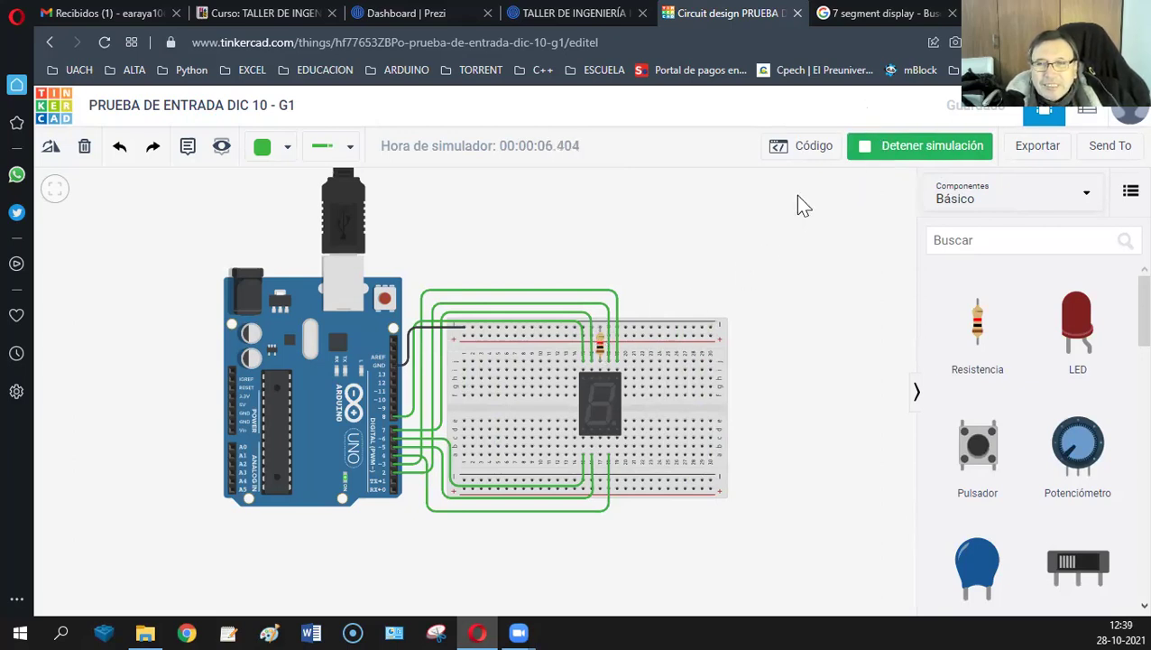
pyautogui.click(879, 155)
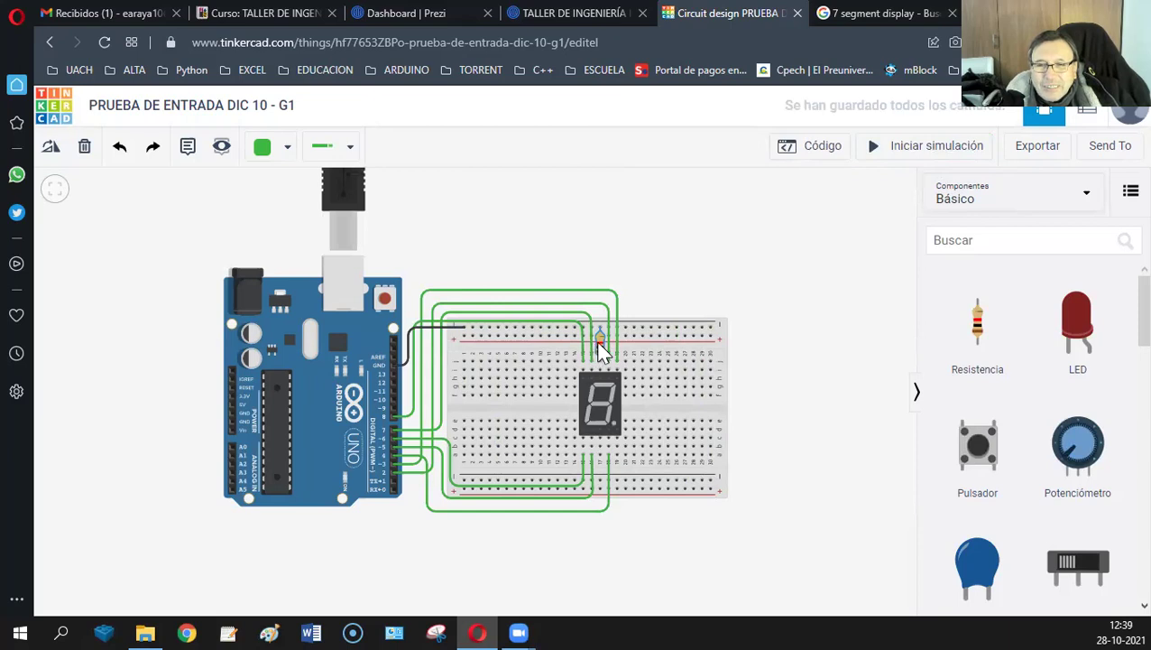
# Move the existing resistor off the breadboard and put a new 220 Ω resistor in its place above the 7-segment display.
pyautogui.moveTo(601, 350); pyautogui.dragTo(790, 359)
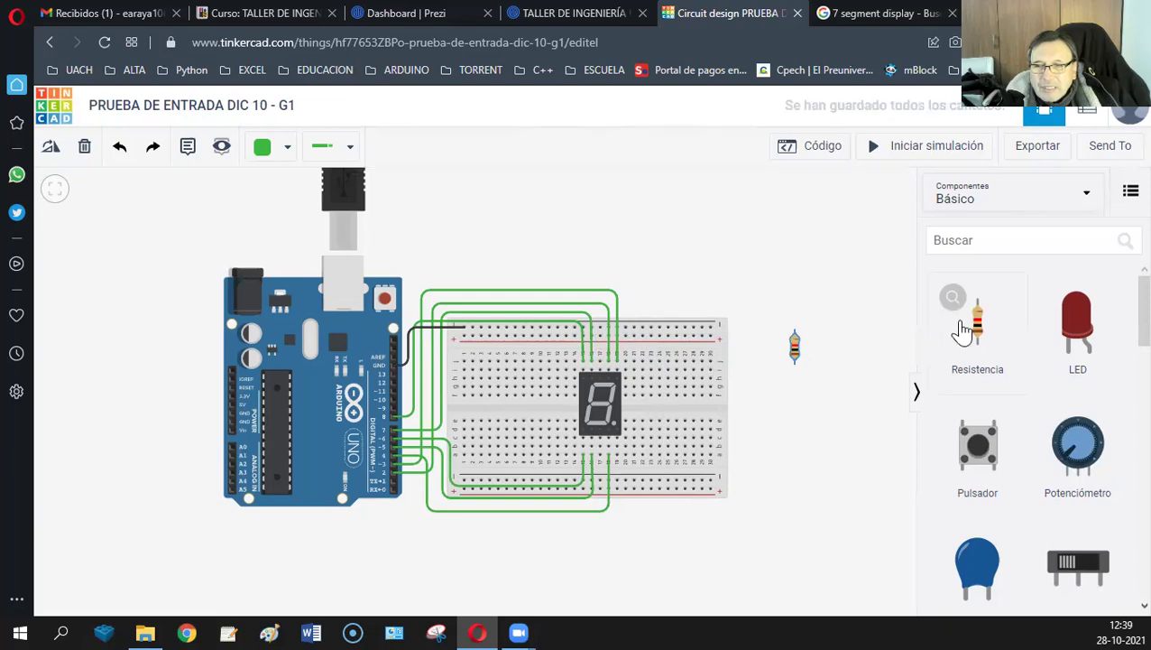
pyautogui.moveTo(974, 316); pyautogui.dragTo(601, 349)
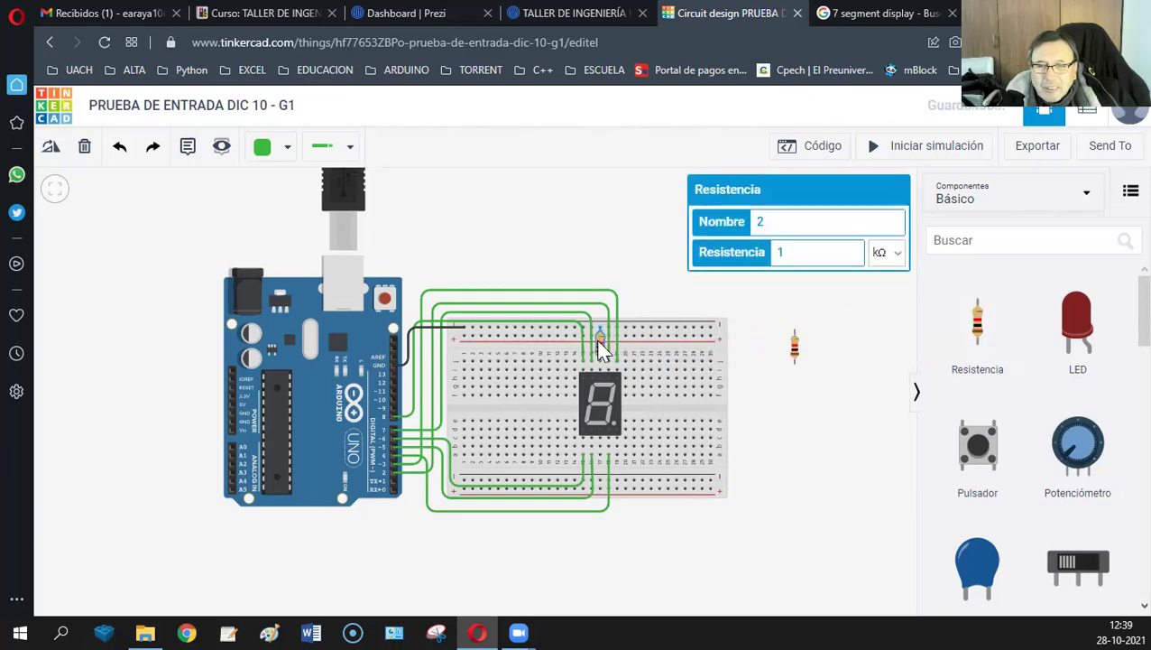
pyautogui.doubleClick(786, 252)
pyautogui.write('220')
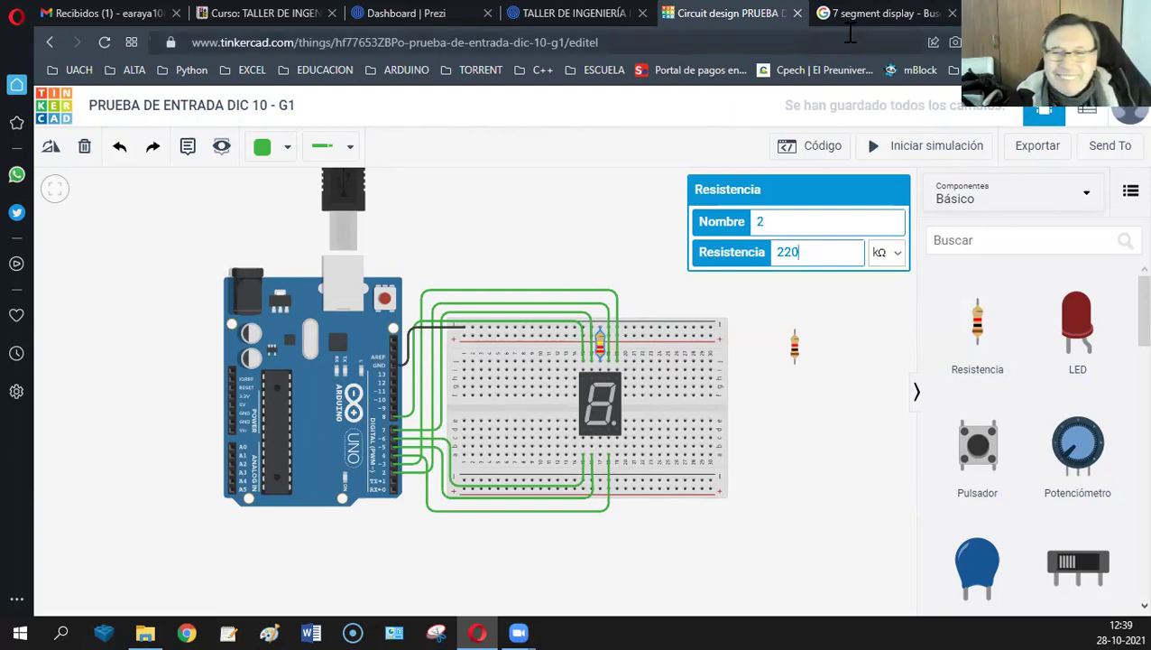
pyautogui.click(896, 253)
pyautogui.click(889, 338)
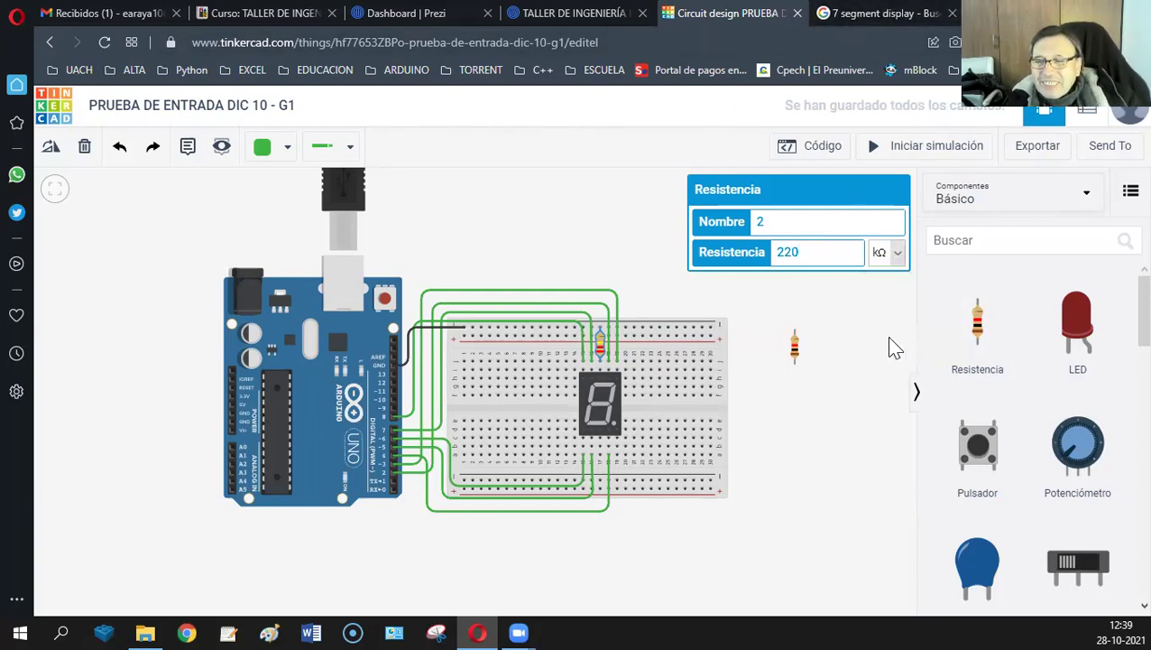
pyautogui.click(773, 415)
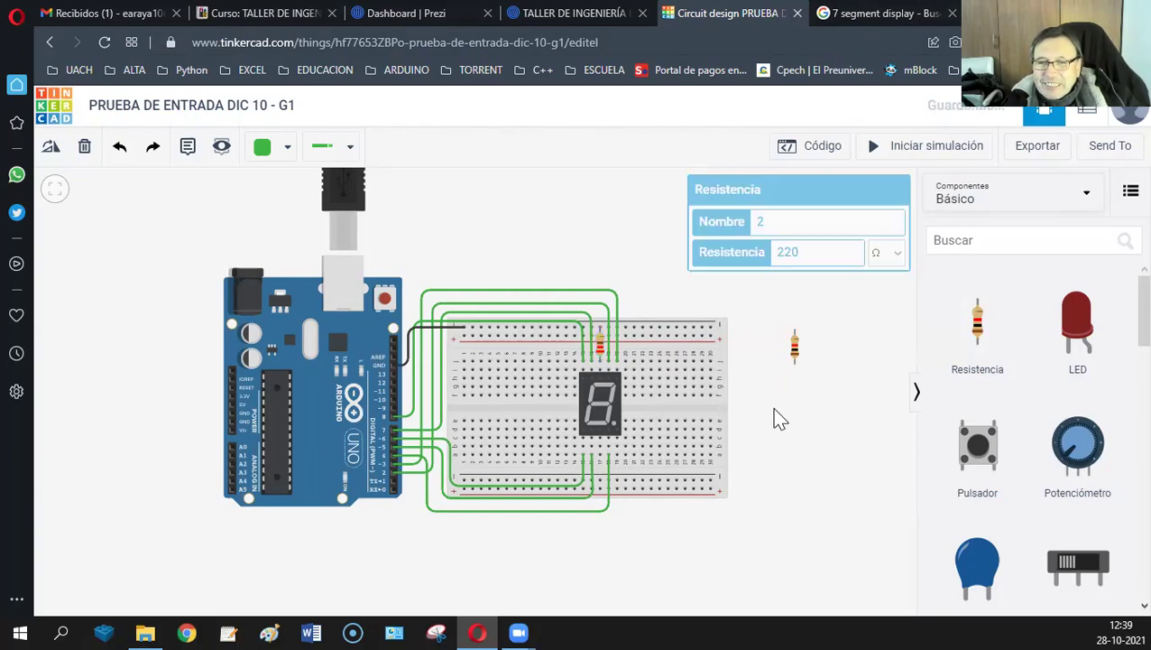
# Simulate the circuit with the replacement resistor to watch the display's digits, and stop the simulation.
pyautogui.click(879, 151)
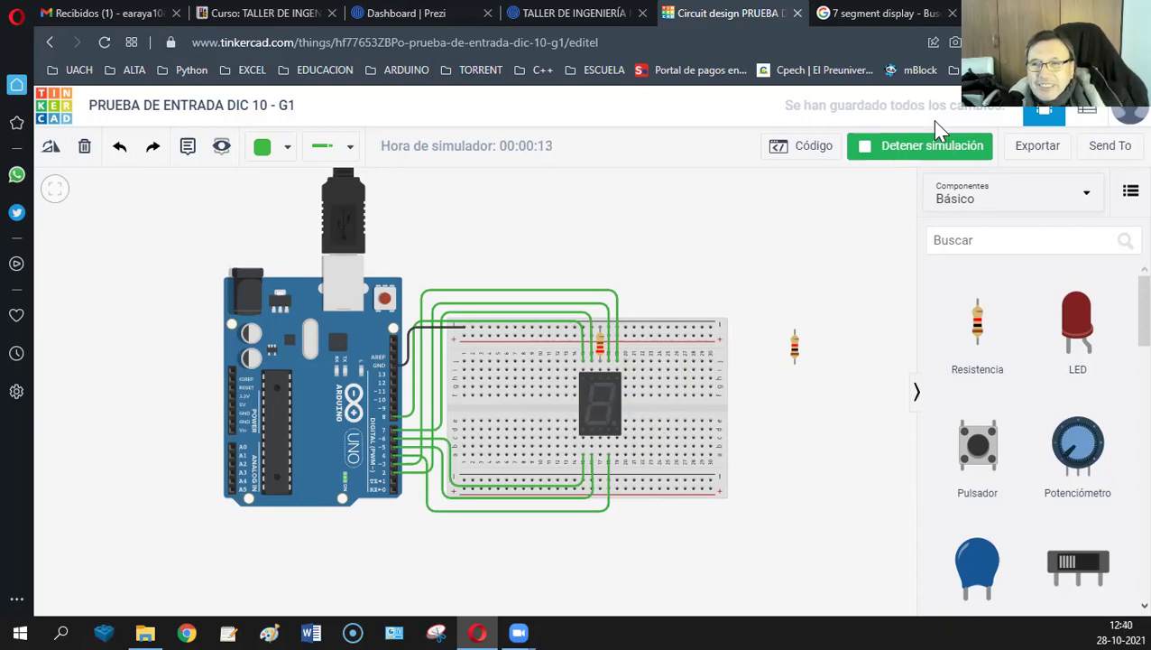
pyautogui.click(914, 158)
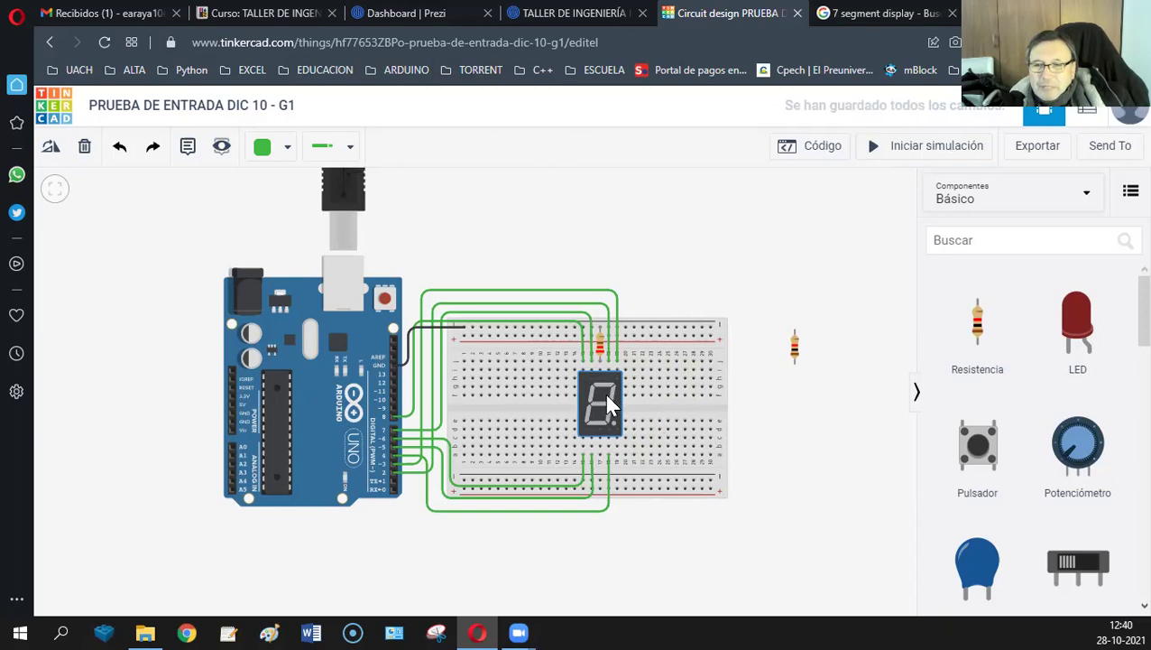
# Move the existing 7-segment display off the breadboard and put a new Visualizador de 7 segmentos from the full component library in its place.
pyautogui.moveTo(603, 410); pyautogui.dragTo(829, 417)
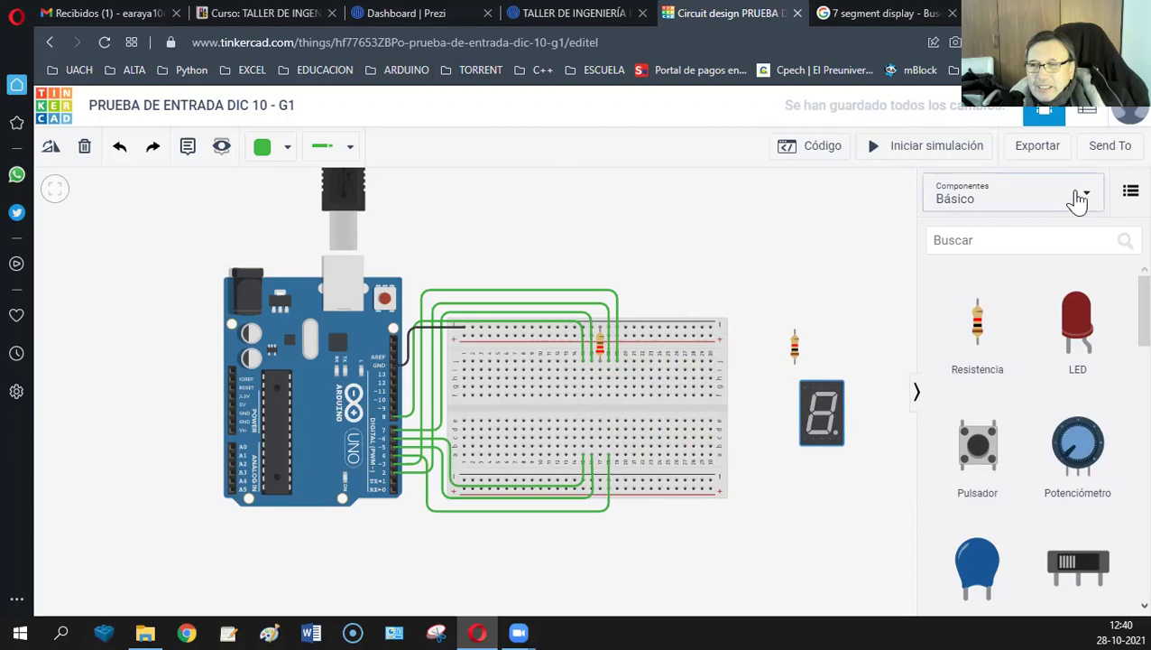
pyautogui.click(980, 208)
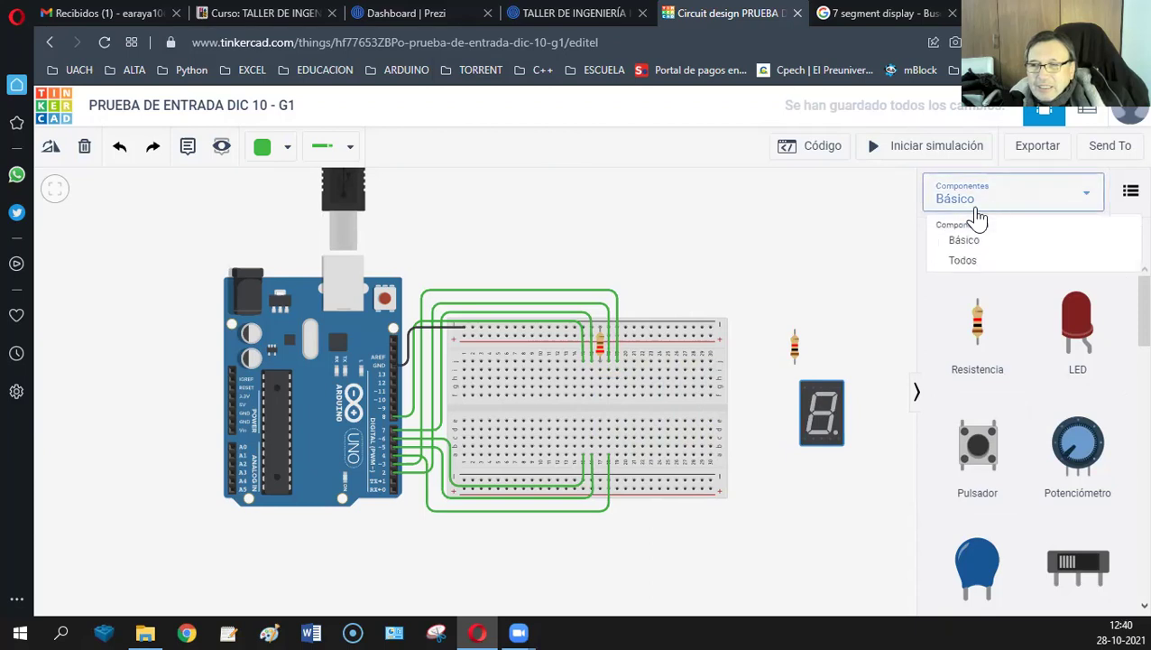
pyautogui.click(962, 263)
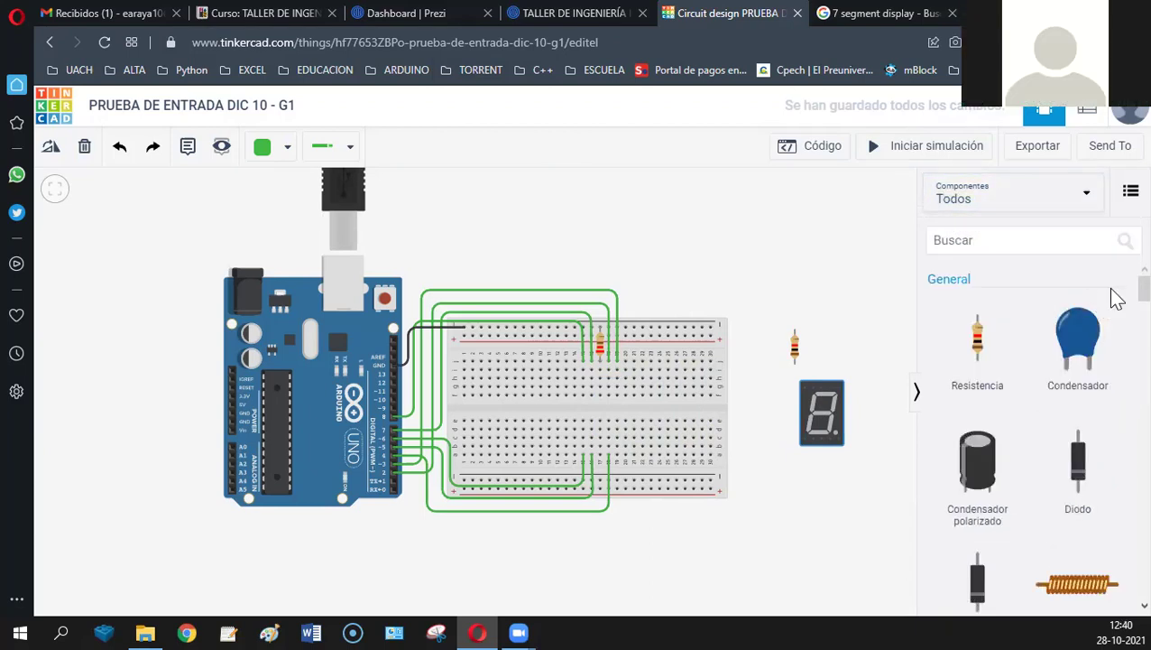
pyautogui.scroll(-10, 1116, 338)
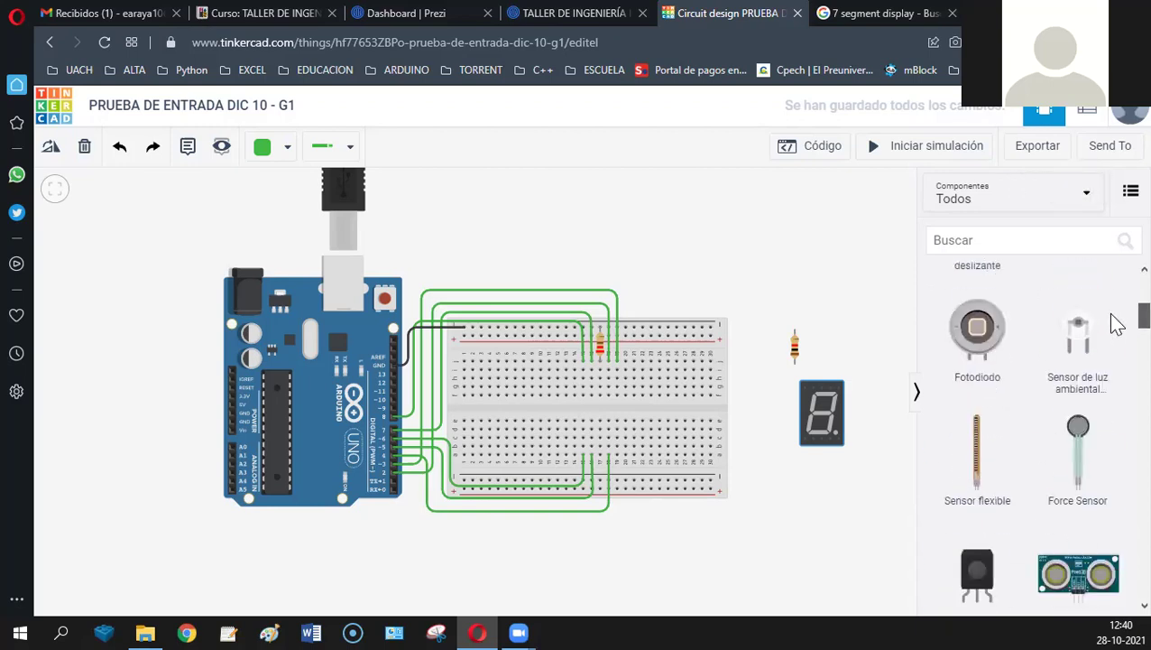
pyautogui.scroll(-15, 1116, 345)
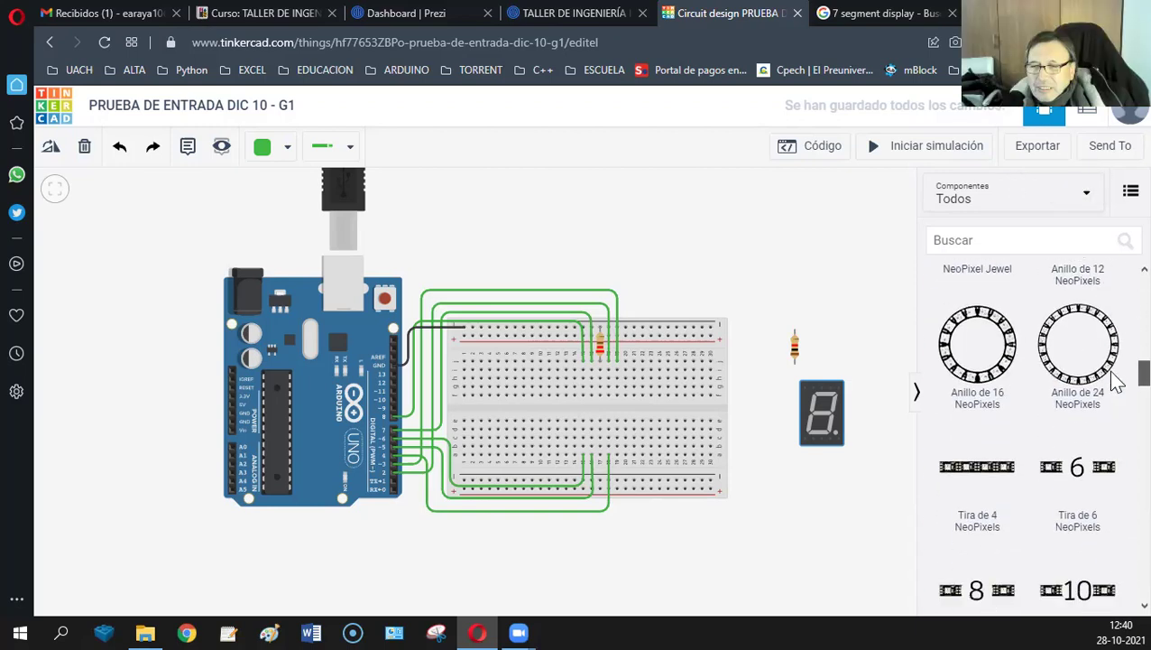
pyautogui.scroll(-8, 1116, 406)
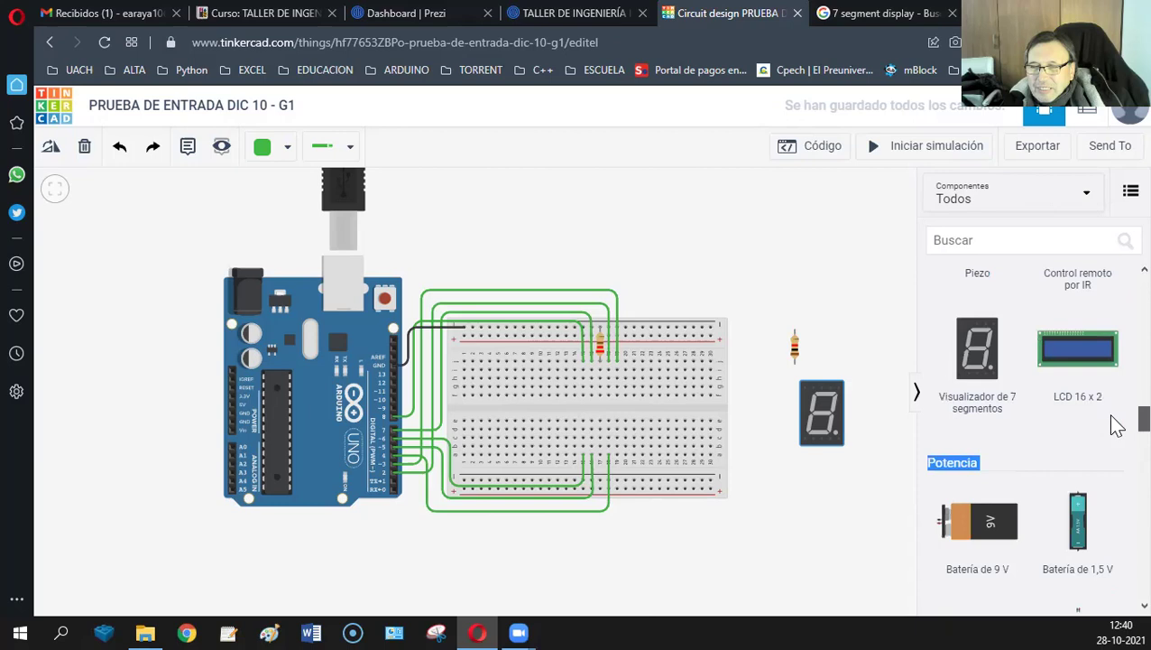
pyautogui.moveTo(977, 361); pyautogui.dragTo(585, 406)
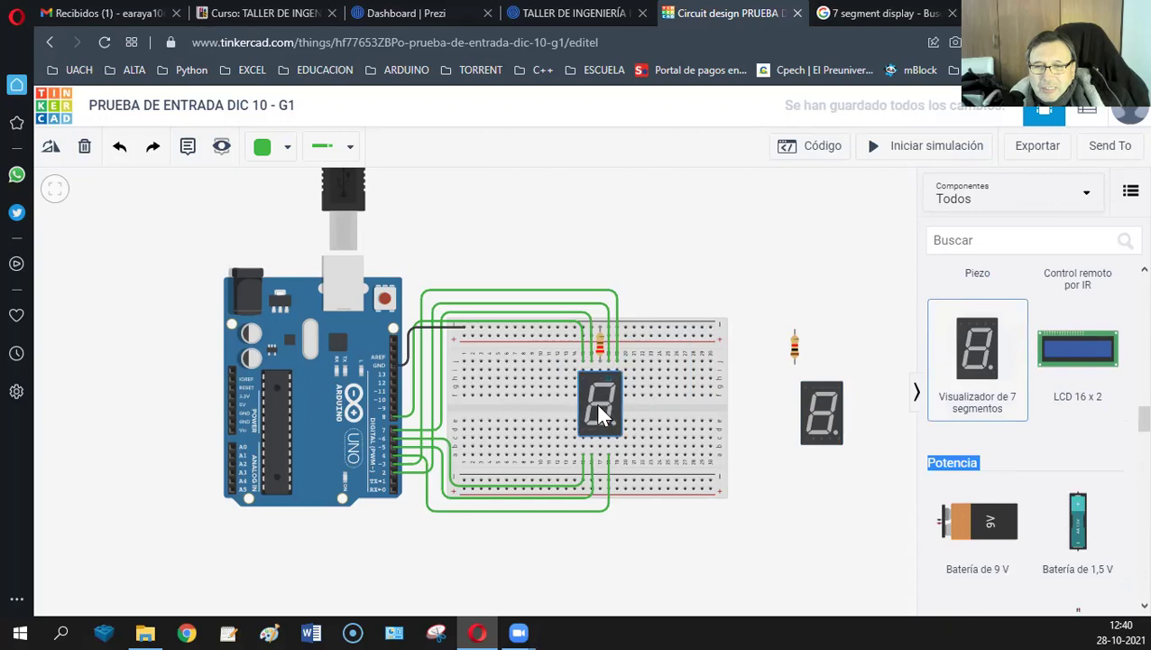
# Set the new 7-segment display's common terminal to Cátodo and simulate the circuit.
pyautogui.moveTo(597, 406); pyautogui.dragTo(594, 402)
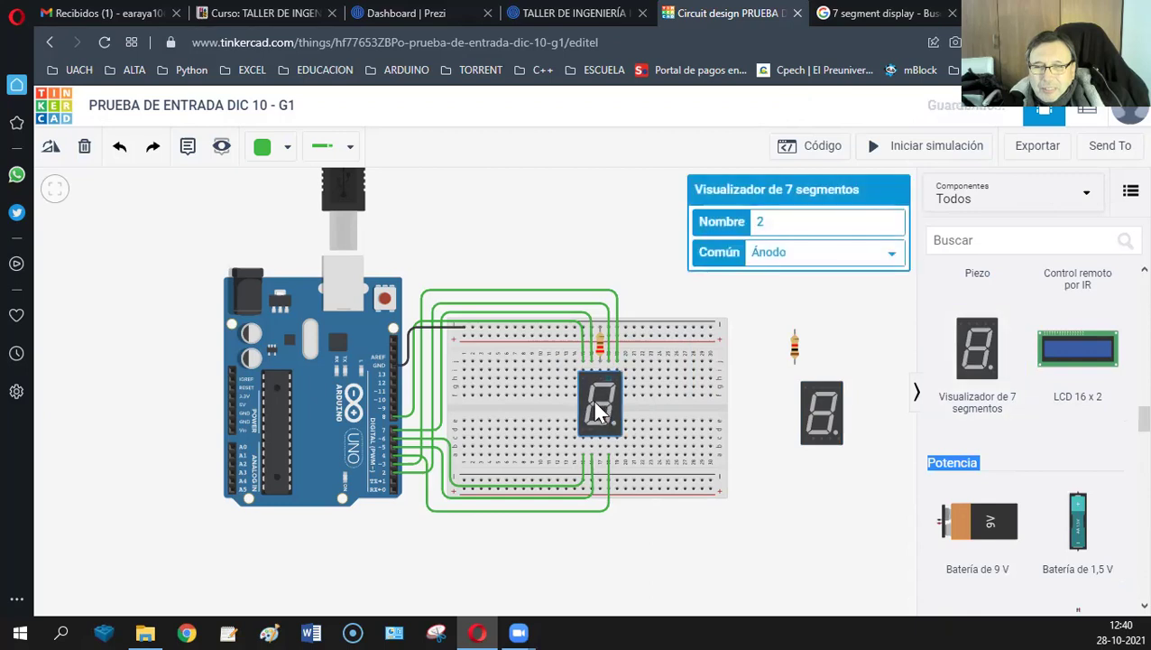
pyautogui.click(891, 255)
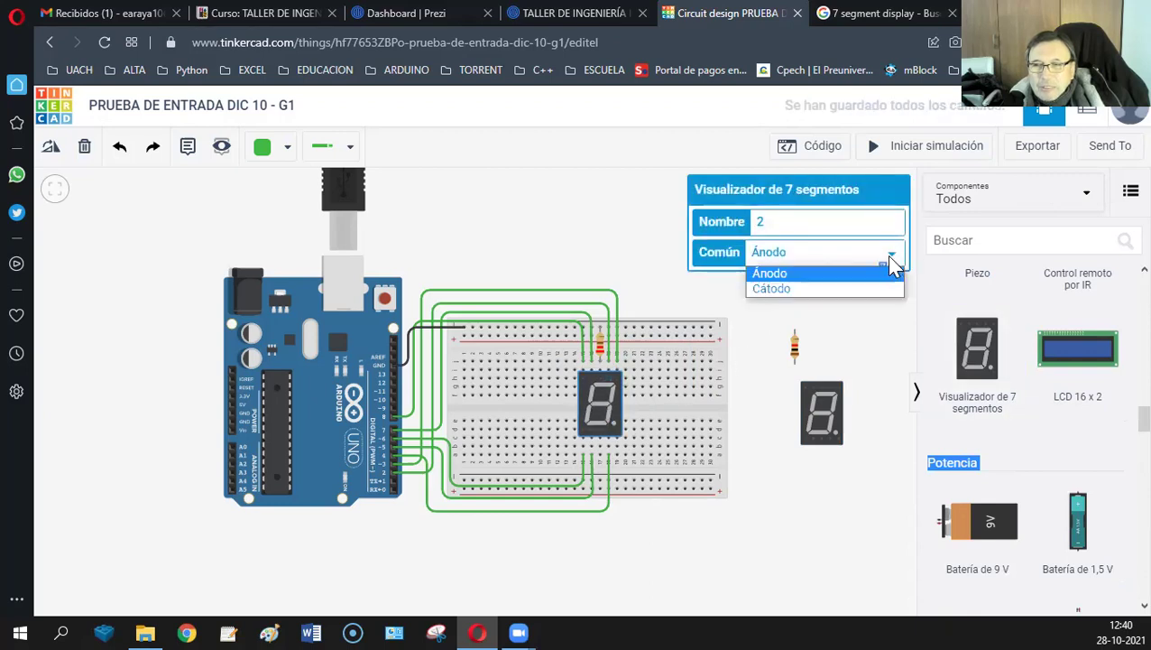
pyautogui.click(791, 289)
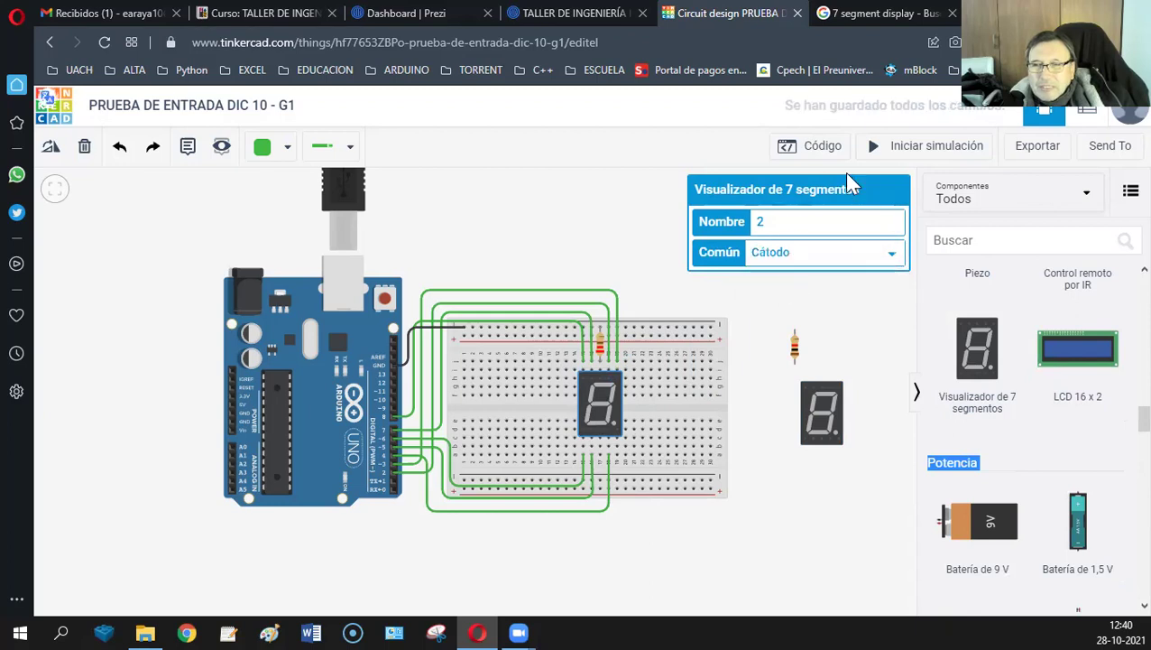
pyautogui.click(876, 146)
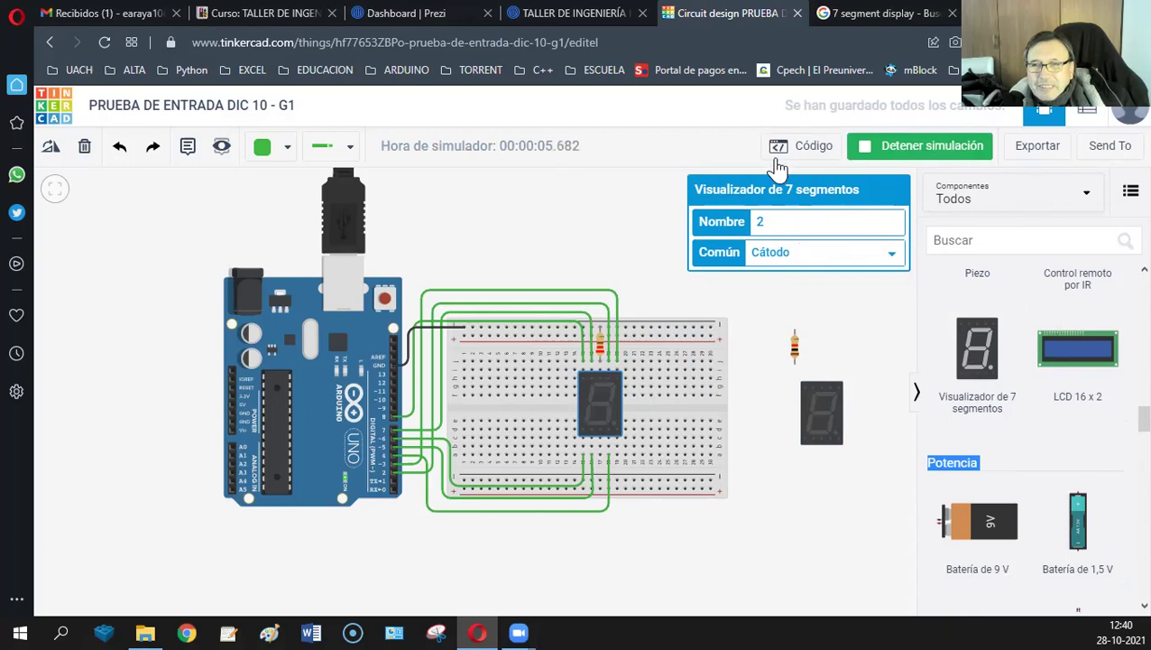
pyautogui.click(868, 155)
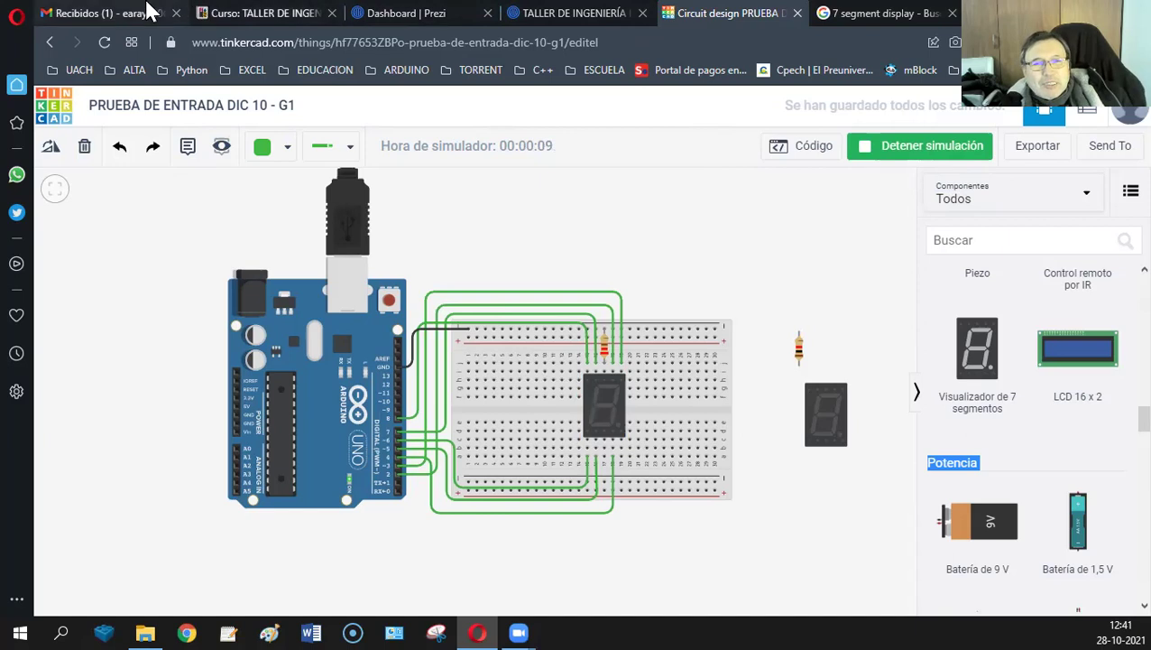
# Leave the circuit editor and return to the list of saved circuits on the dashboard.
pyautogui.click(49, 42)
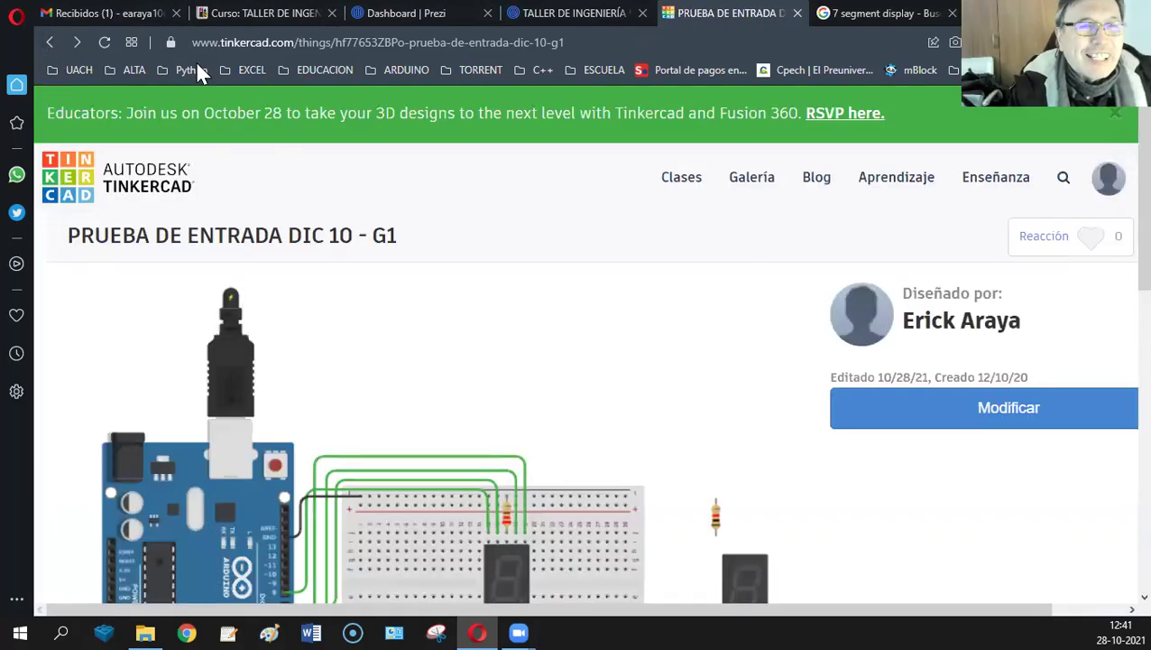
pyautogui.click(51, 189)
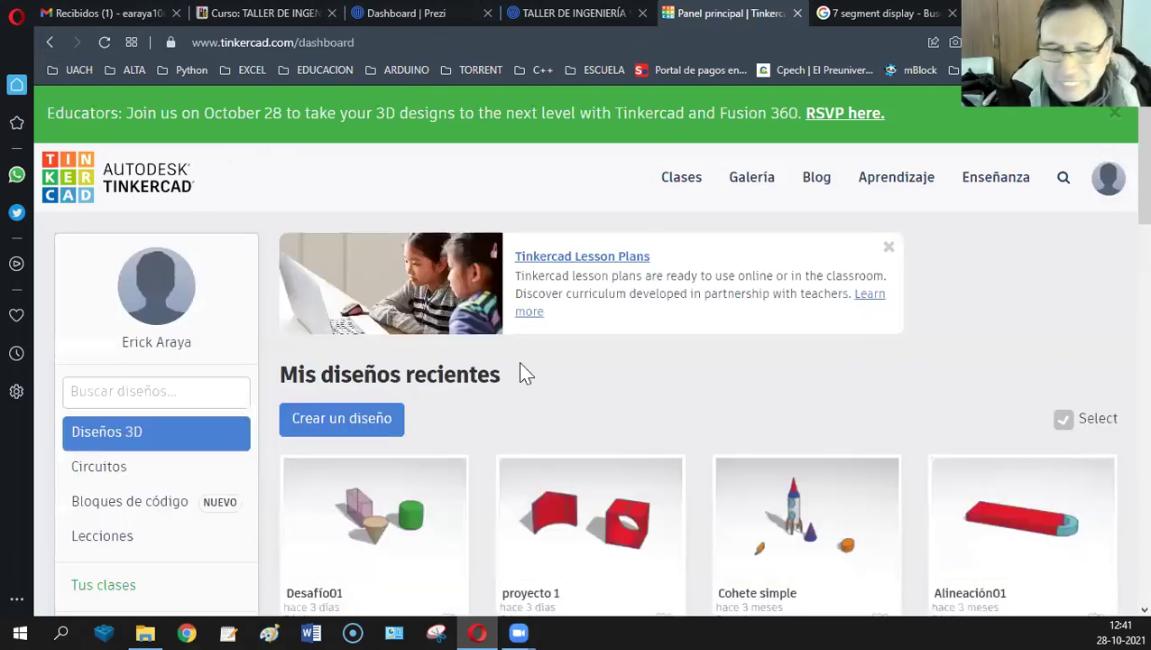
pyautogui.click(100, 467)
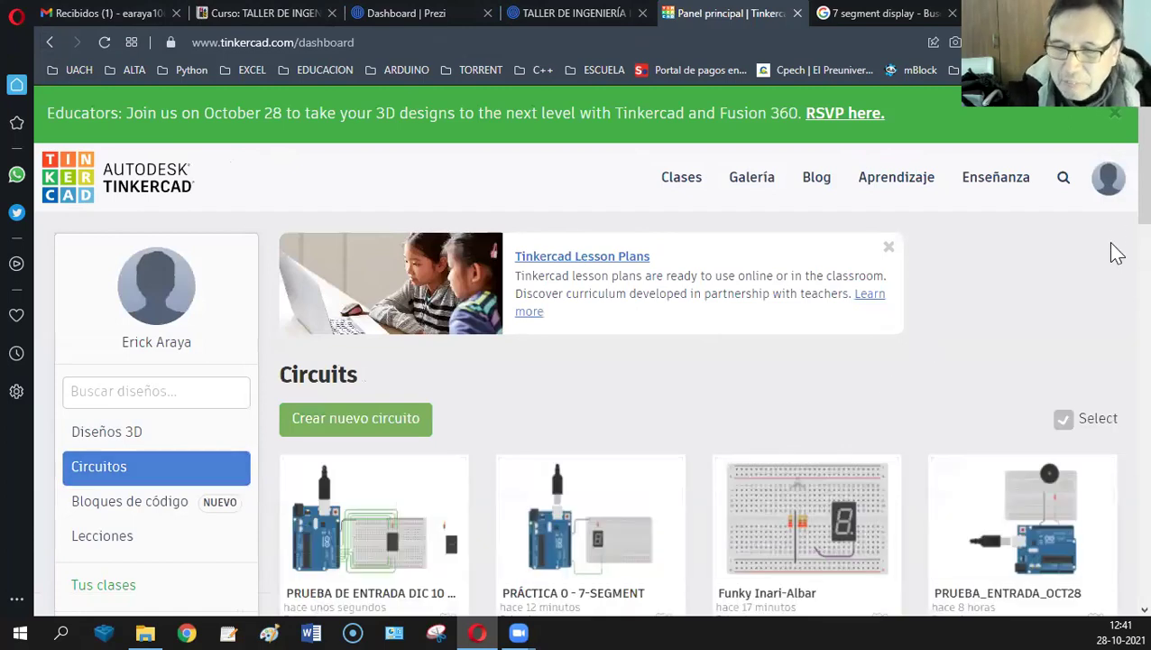
# Look through pages 1 and 3 of the saved circuits for another 7-segment display design.
pyautogui.scroll(-3, 1116, 214)
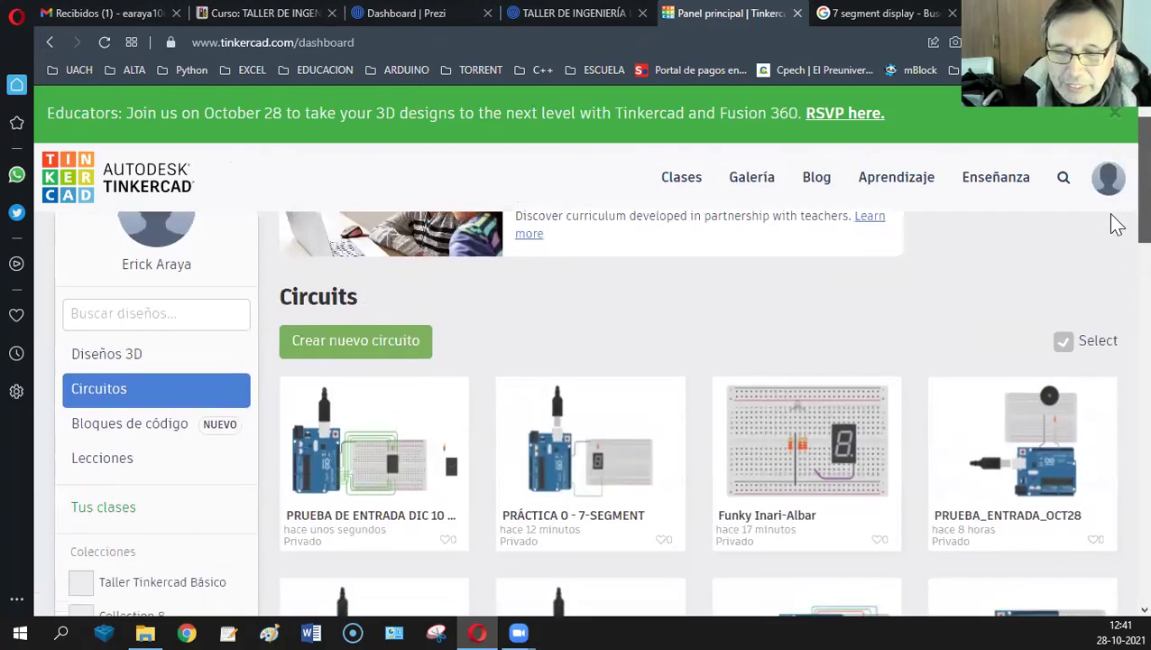
pyautogui.scroll(-1, 1116, 262)
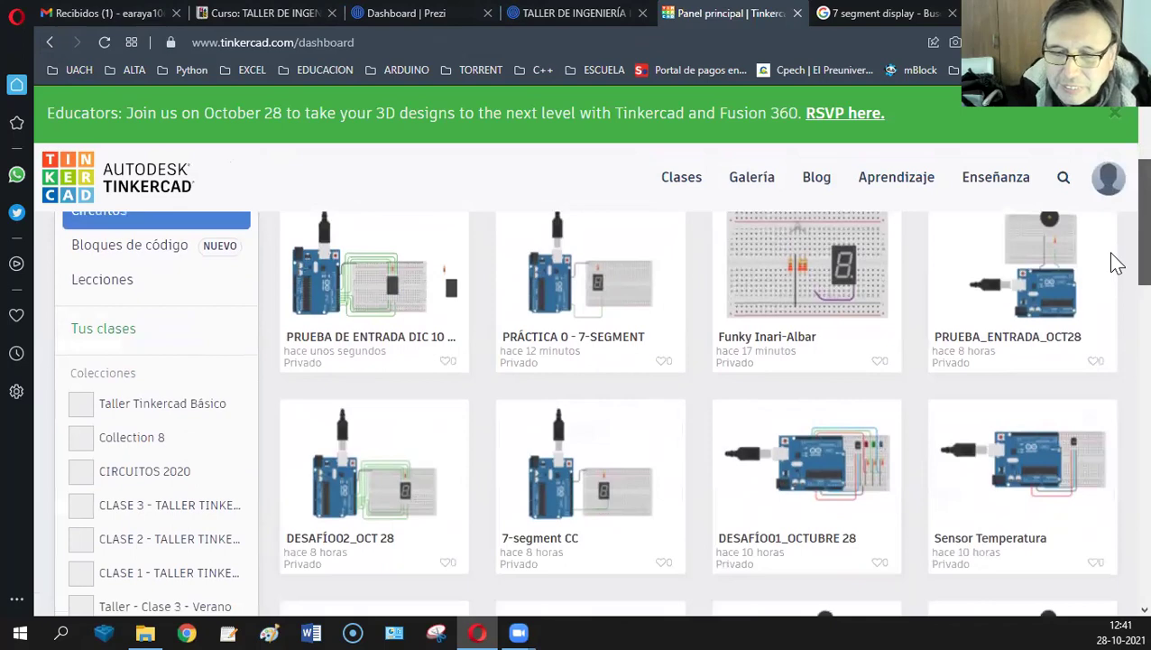
pyautogui.scroll(-10, 1116, 262)
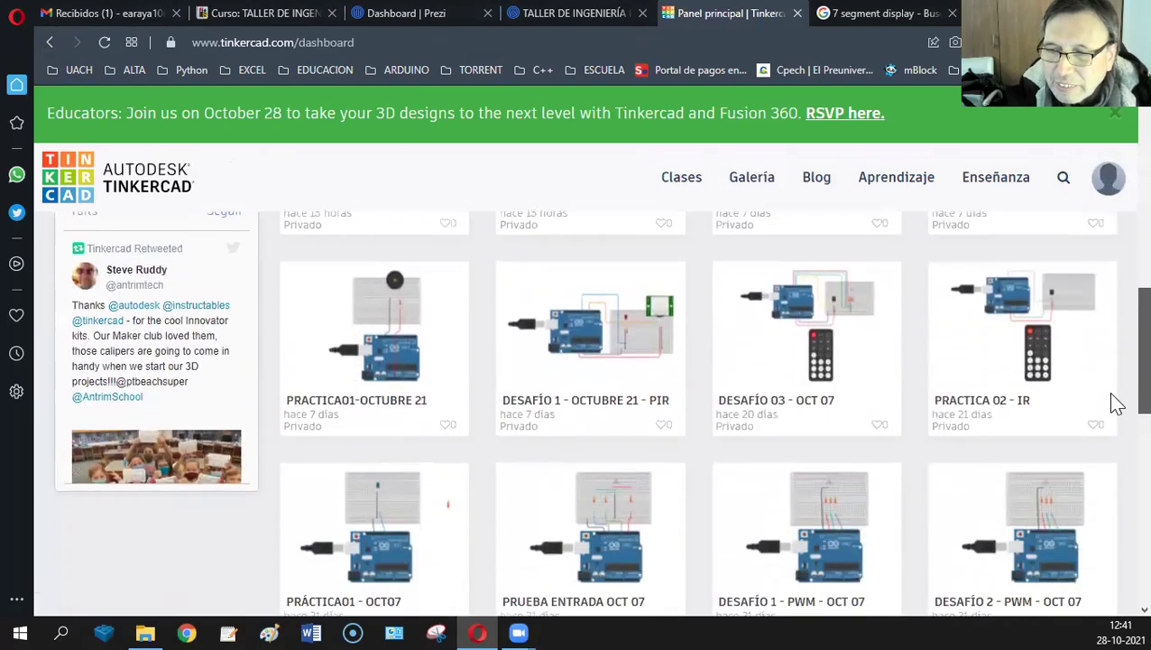
pyautogui.scroll(-3, 1116, 460)
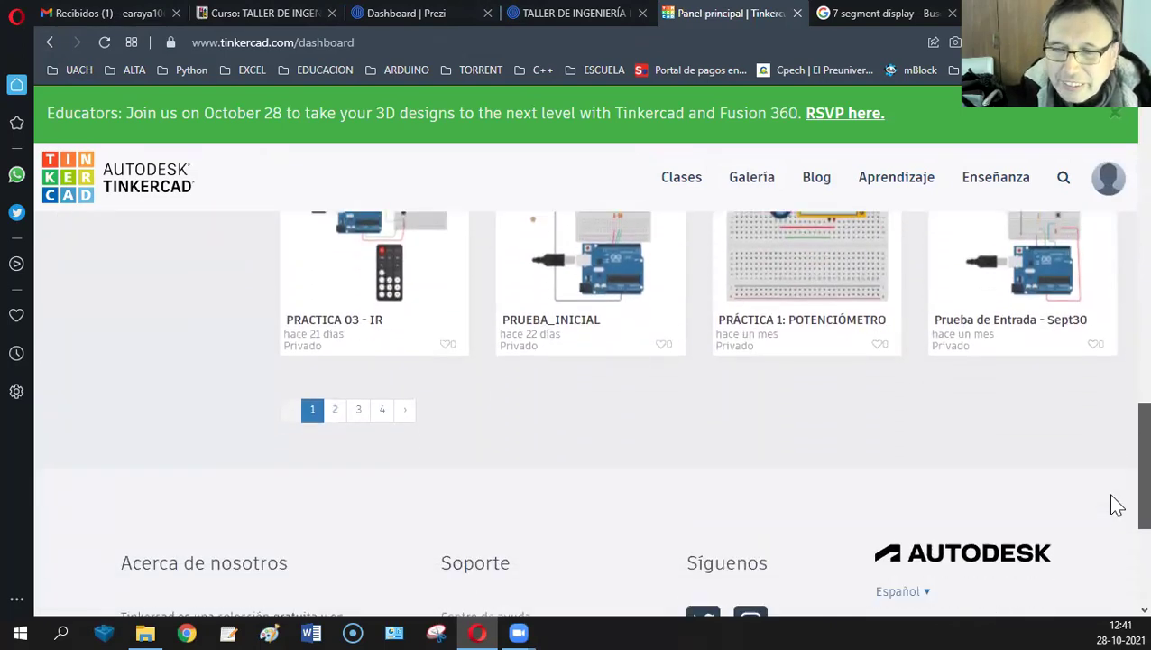
pyautogui.click(358, 421)
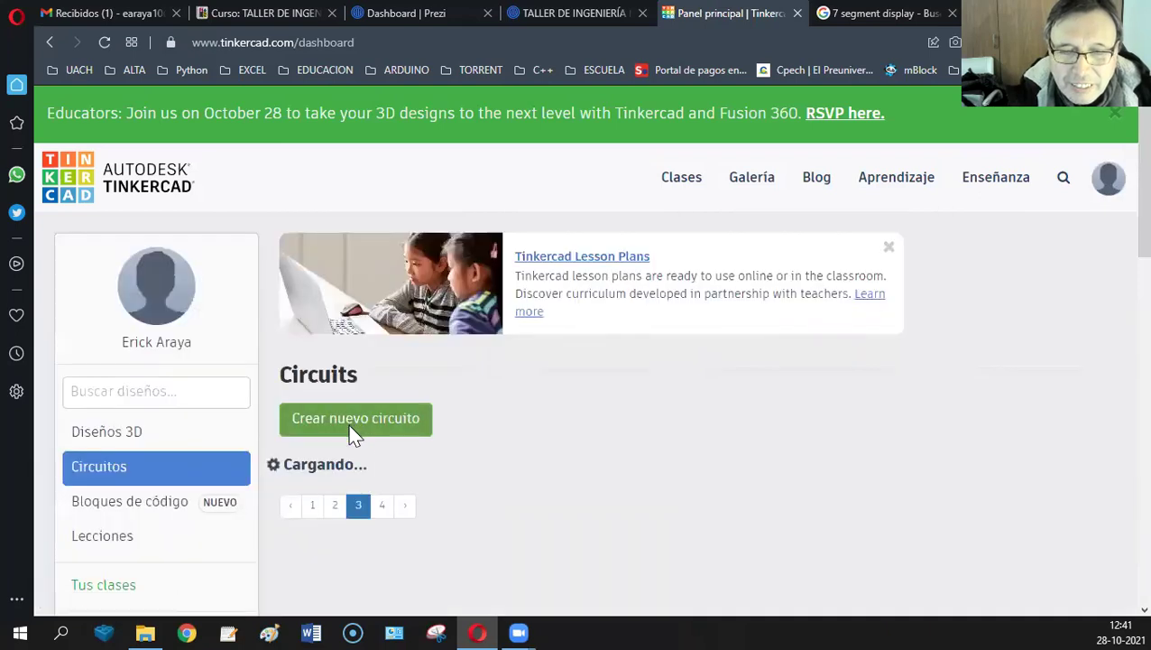
pyautogui.scroll(-1, 578, 389)
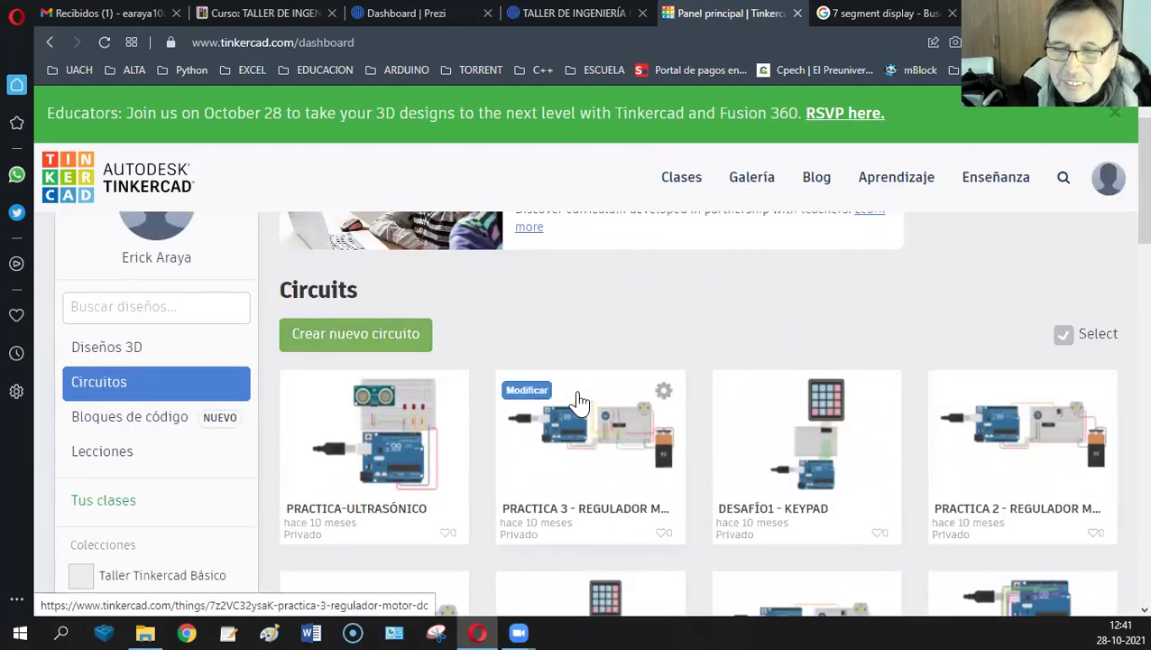
pyautogui.scroll(-2, 578, 401)
pyautogui.scroll(-1, 570, 407)
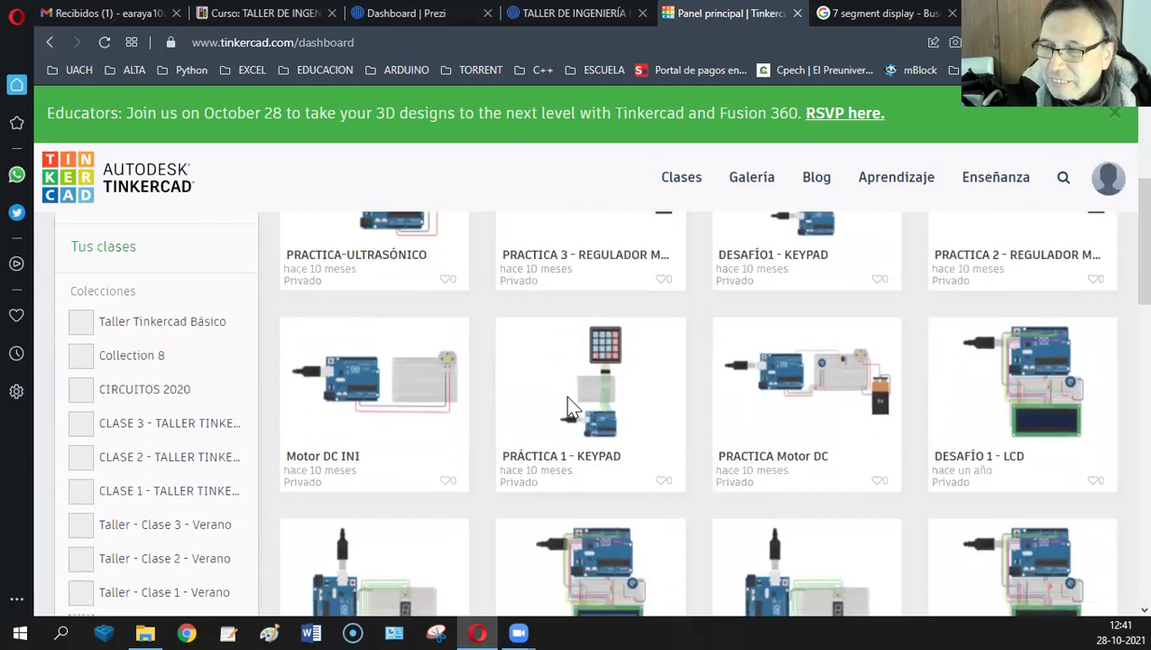
pyautogui.scroll(-2, 568, 408)
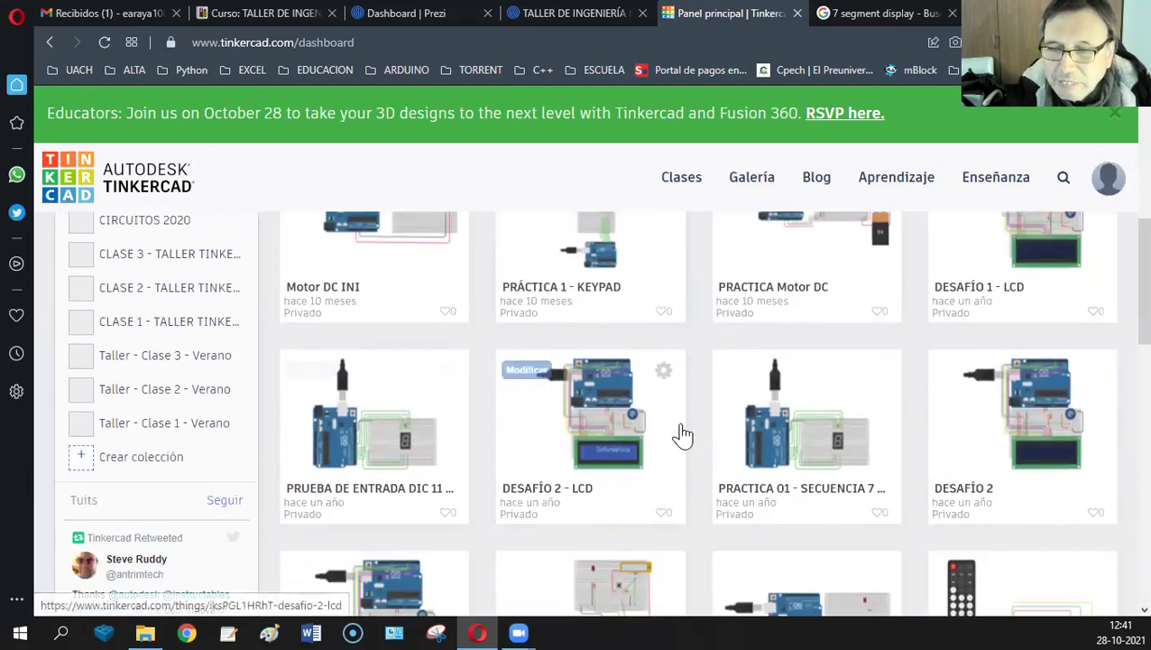
pyautogui.scroll(-2, 686, 435)
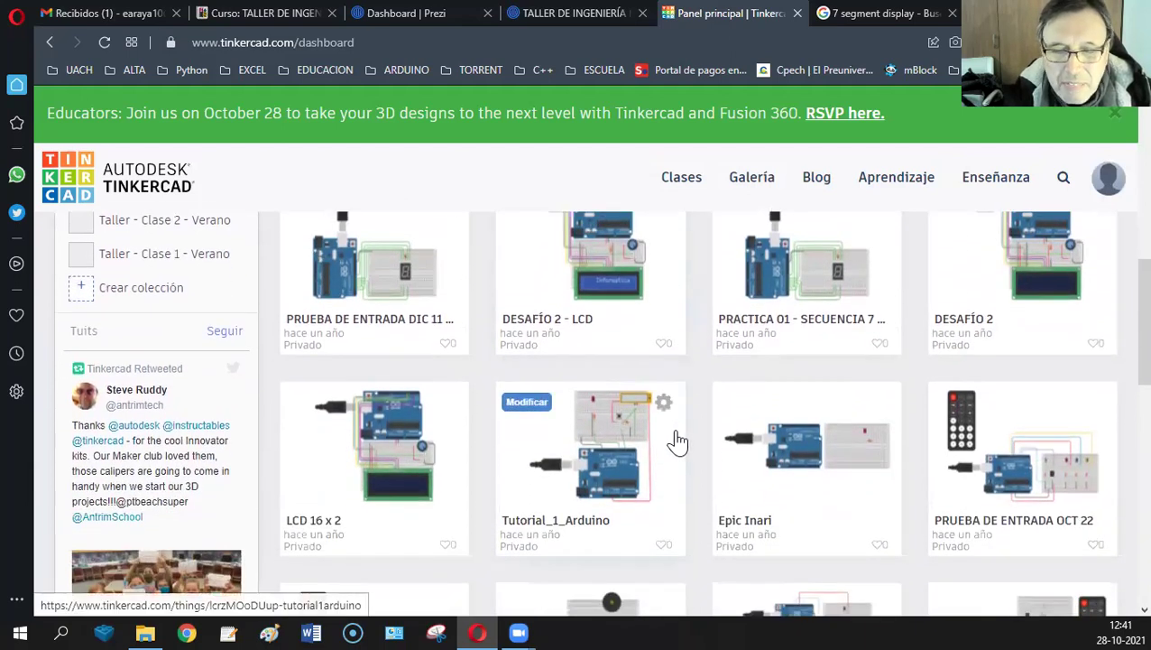
pyautogui.scroll(-1, 677, 444)
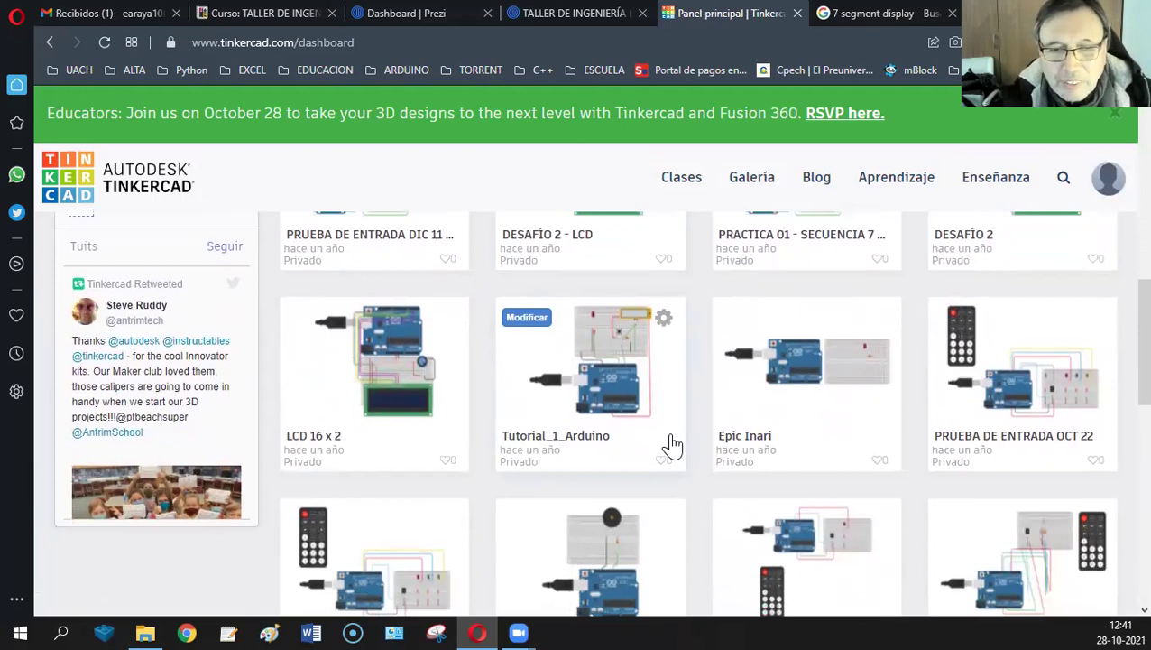
pyautogui.scroll(-3, 672, 444)
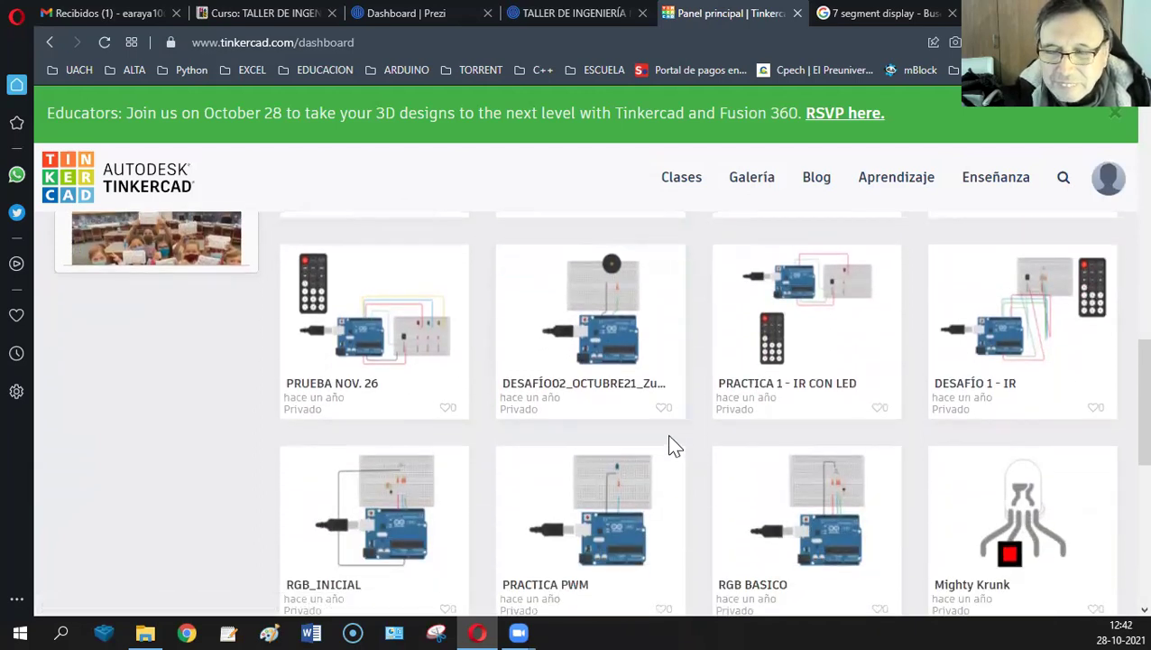
pyautogui.scroll(-4, 669, 447)
pyautogui.scroll(1, 670, 449)
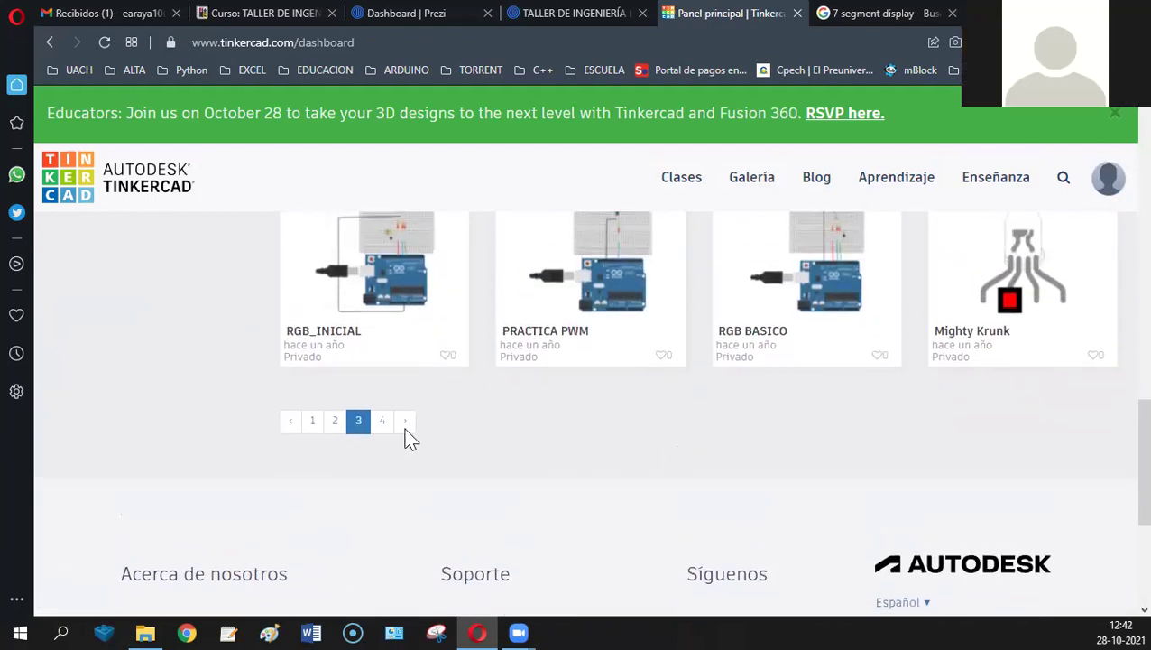
# Look through page 2 of the saved circuits for an earlier 7-segment display design.
pyautogui.click(331, 423)
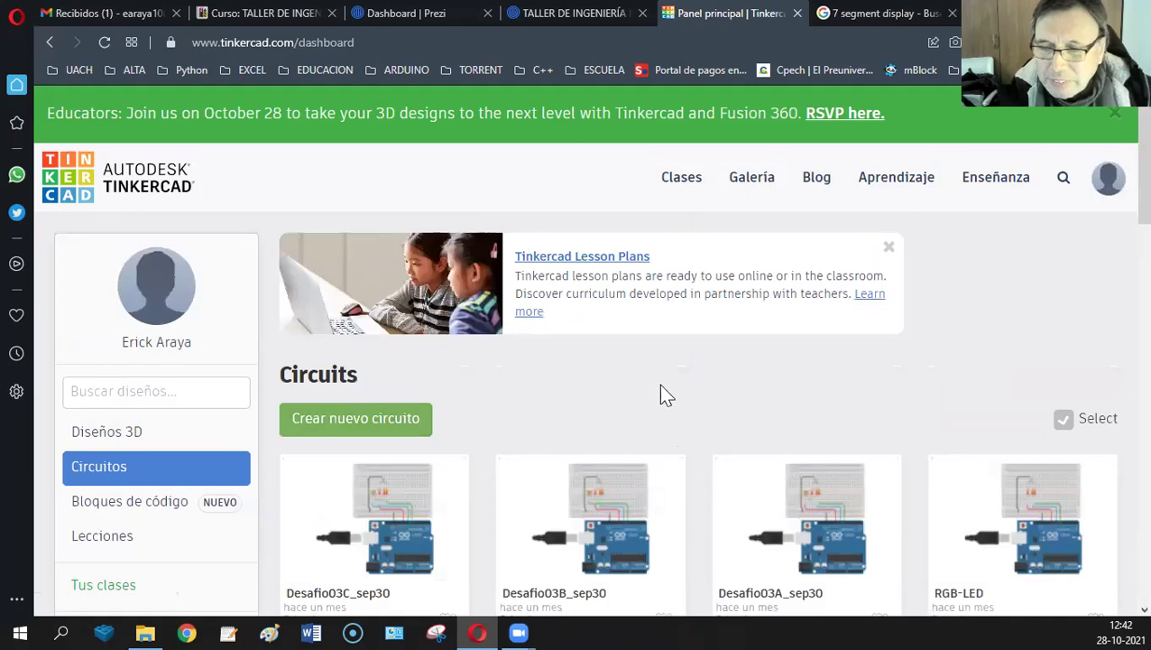
pyautogui.scroll(-3, 822, 346)
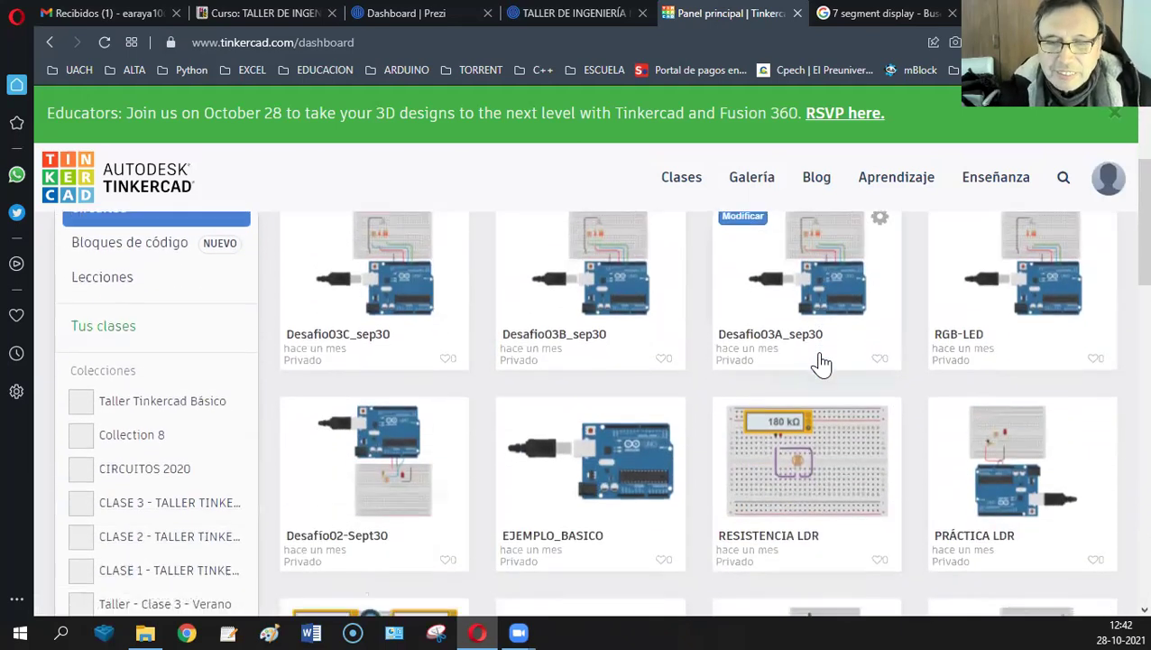
pyautogui.scroll(-1, 822, 363)
pyautogui.scroll(-1, 905, 342)
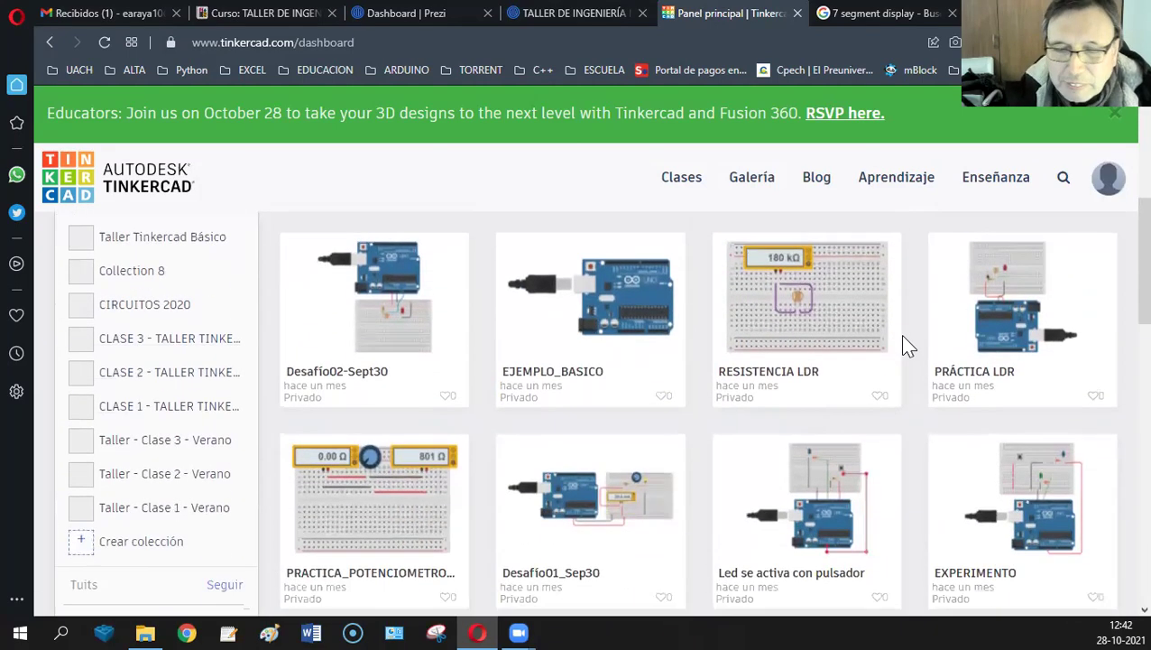
pyautogui.scroll(-3, 900, 350)
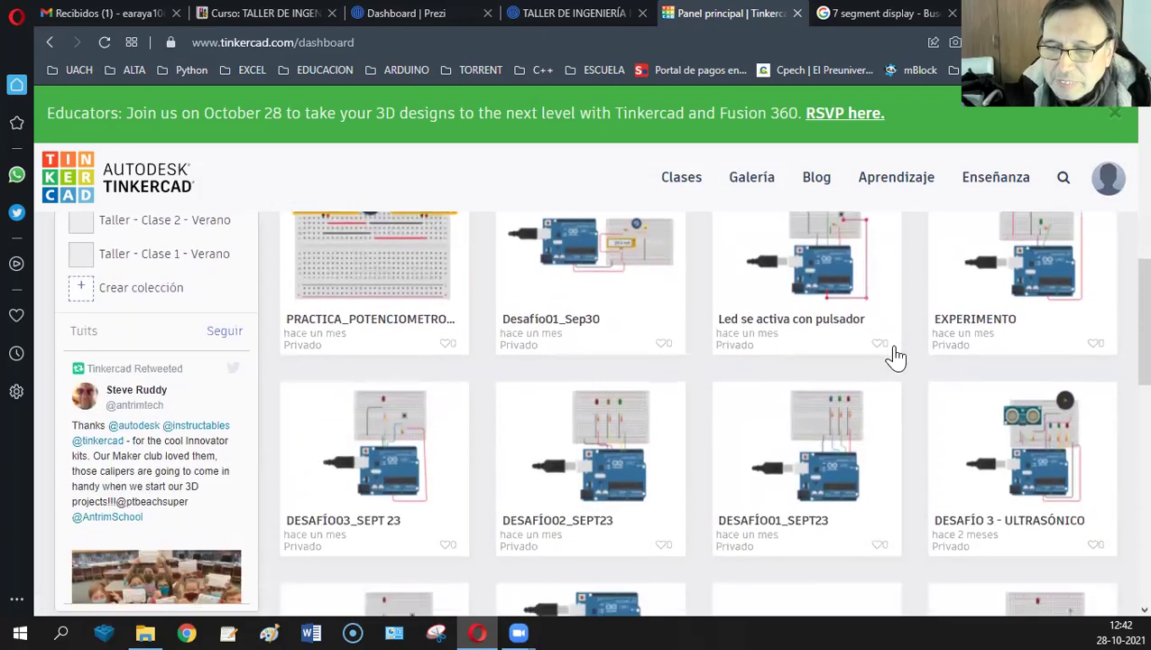
pyautogui.scroll(-2, 896, 359)
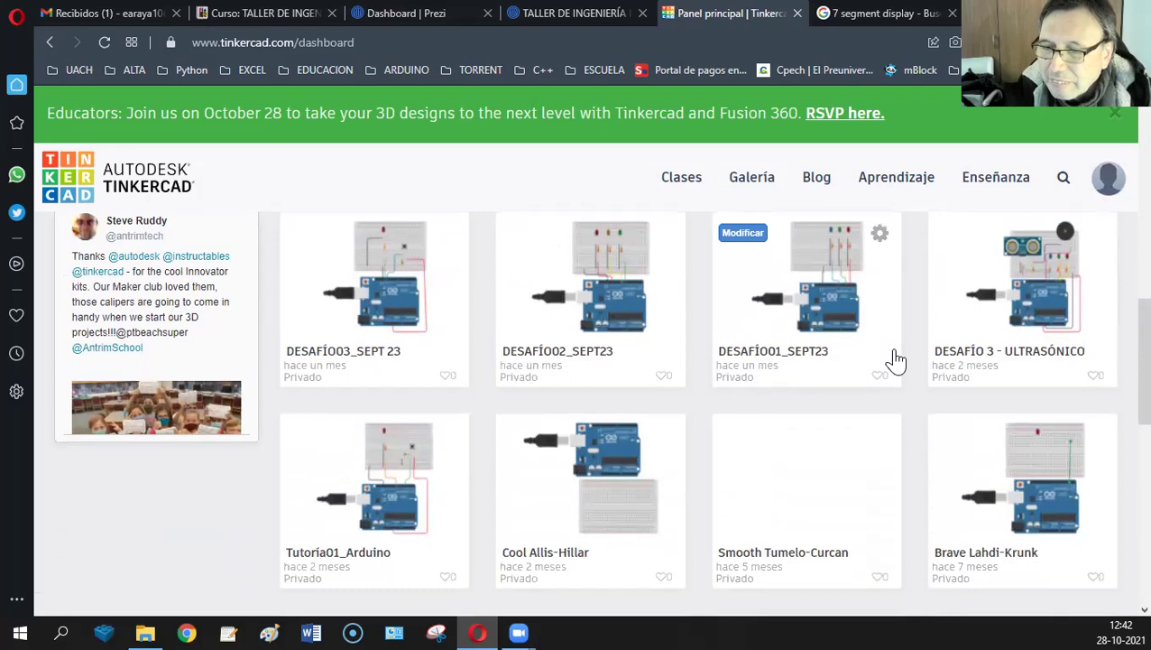
pyautogui.scroll(-2, 896, 359)
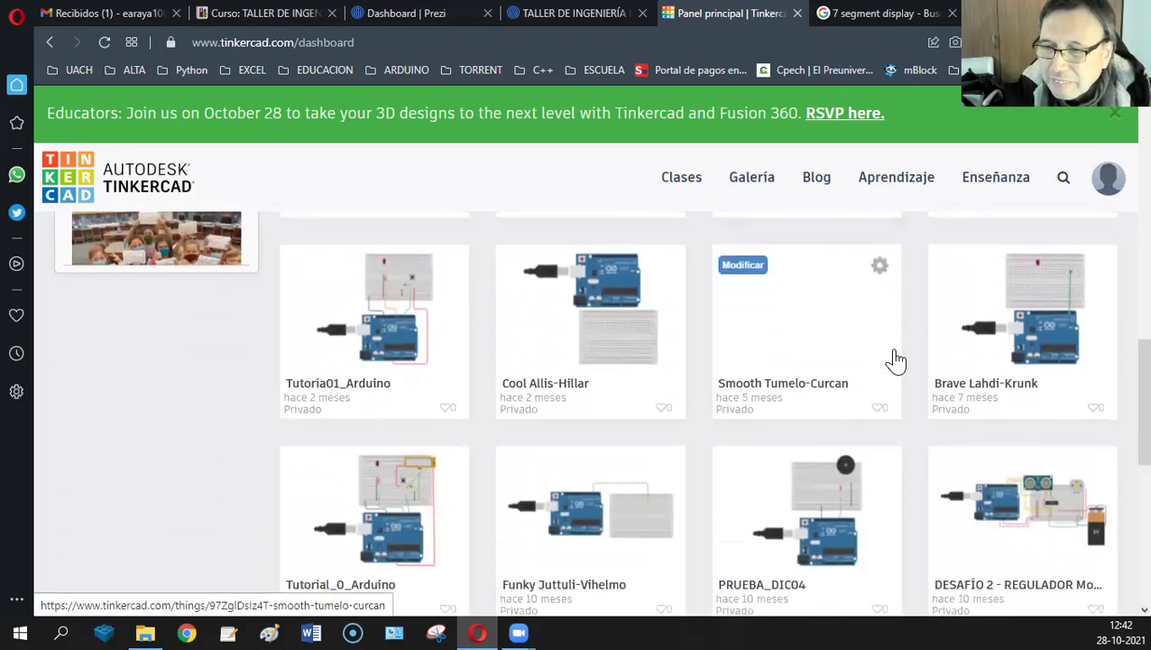
pyautogui.scroll(-2, 896, 359)
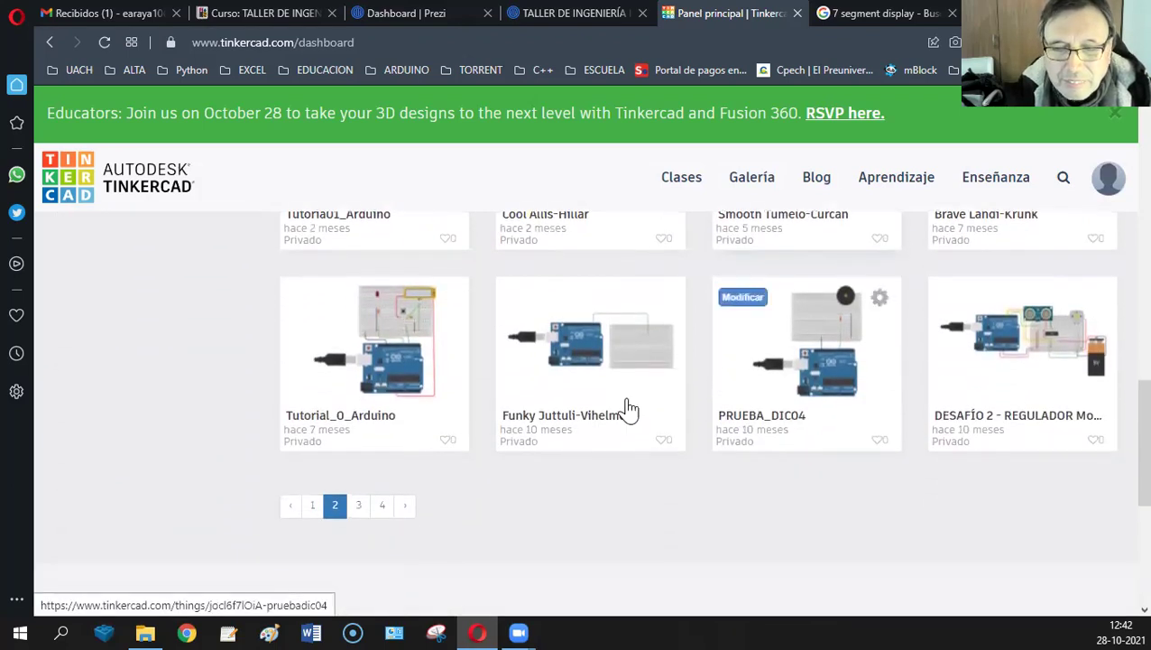
# Find PRACTICA 01 - SECUENCIA 7 SEGMENTOS on page 3 of the saved circuits and open it for editing.
pyautogui.click(357, 506)
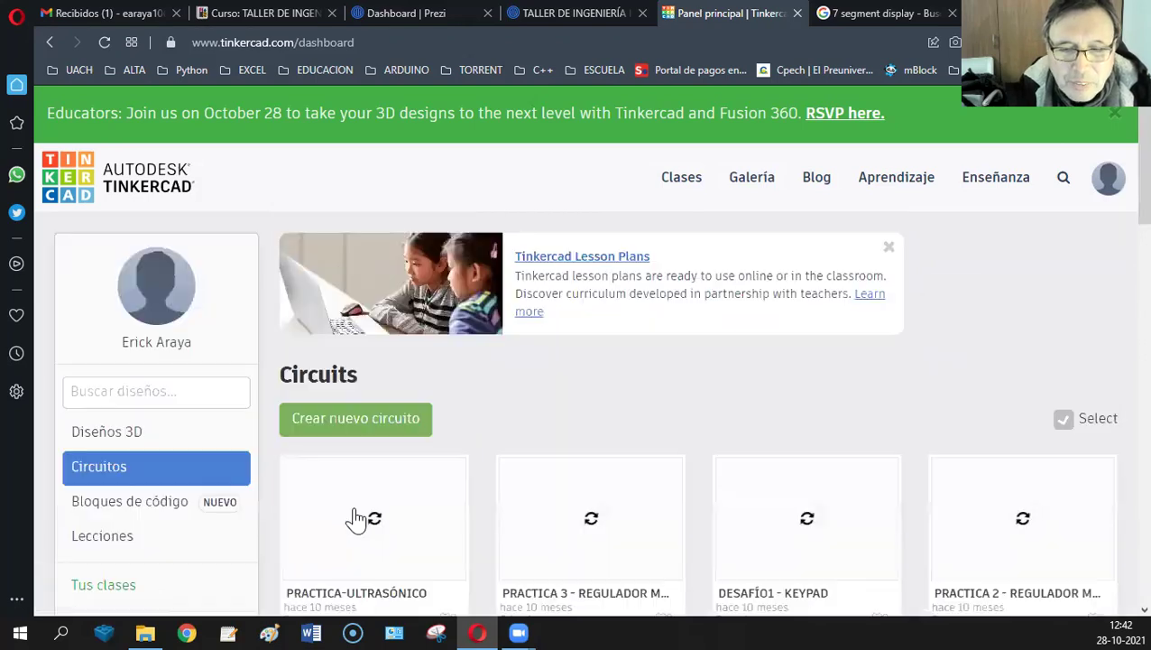
pyautogui.scroll(-5, 748, 352)
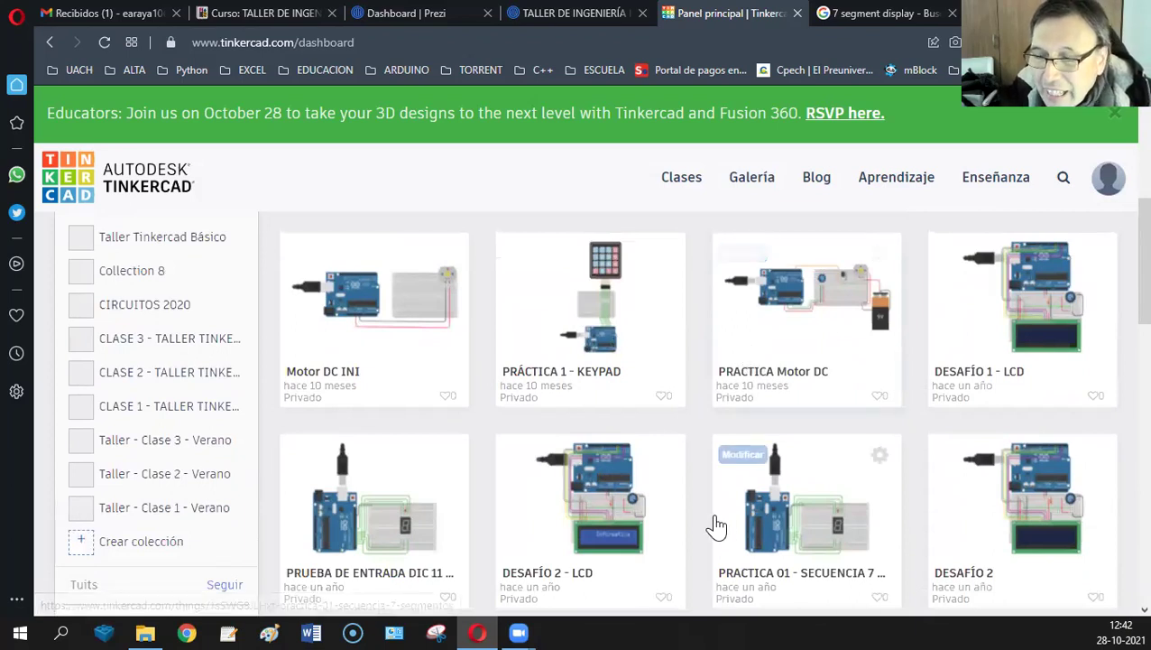
pyautogui.click(805, 536)
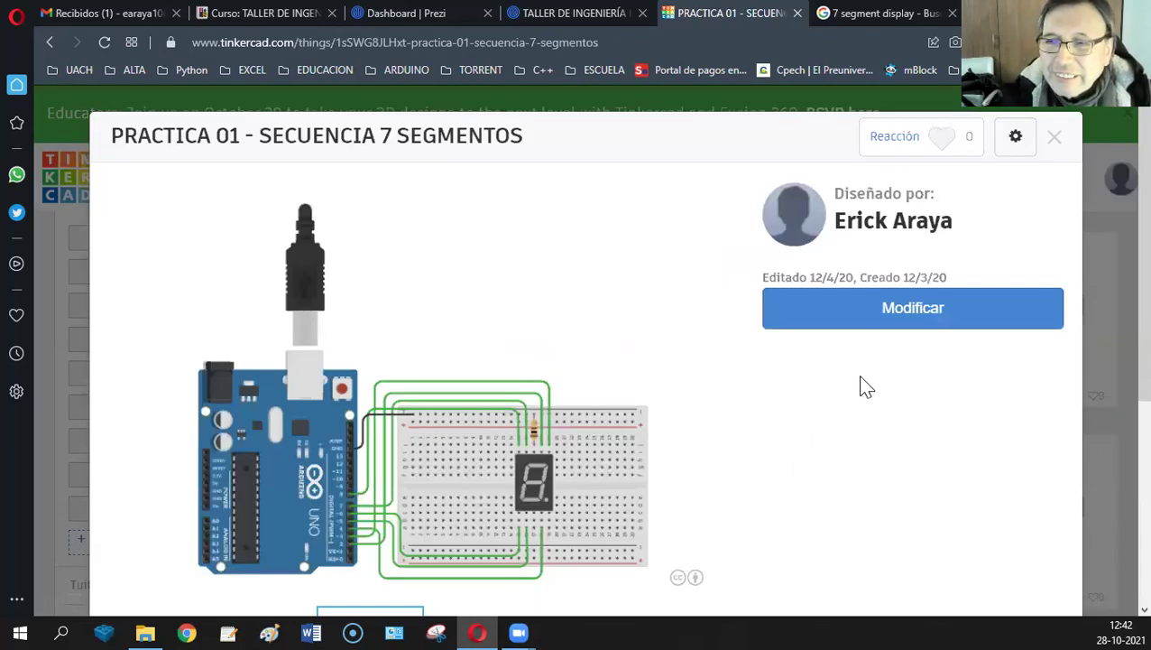
pyautogui.click(870, 320)
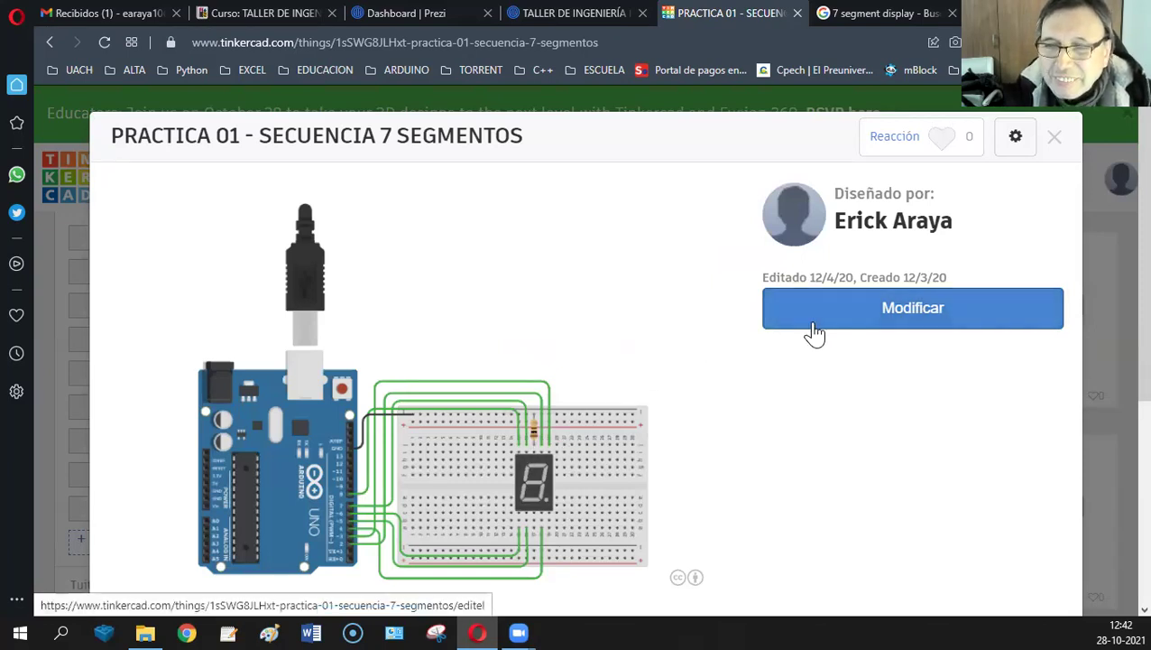
pyautogui.click(880, 327)
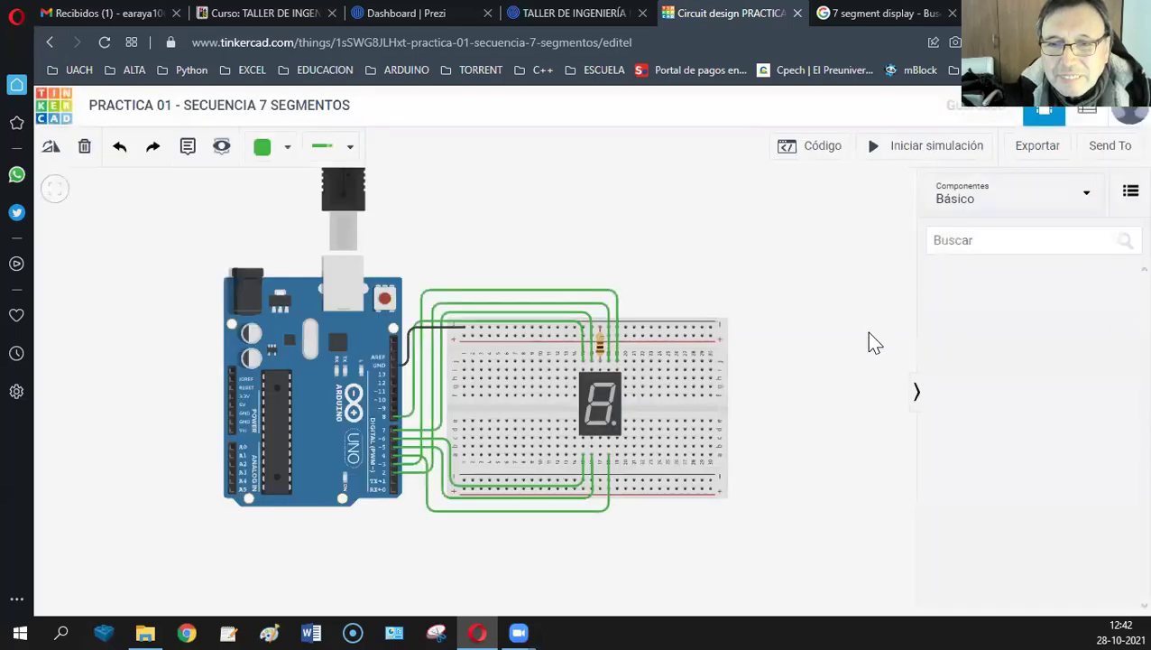
# Run the 7-segment sequence circuit's simulation, stop it, and look briefly at the Arduino code.
pyautogui.click(871, 154)
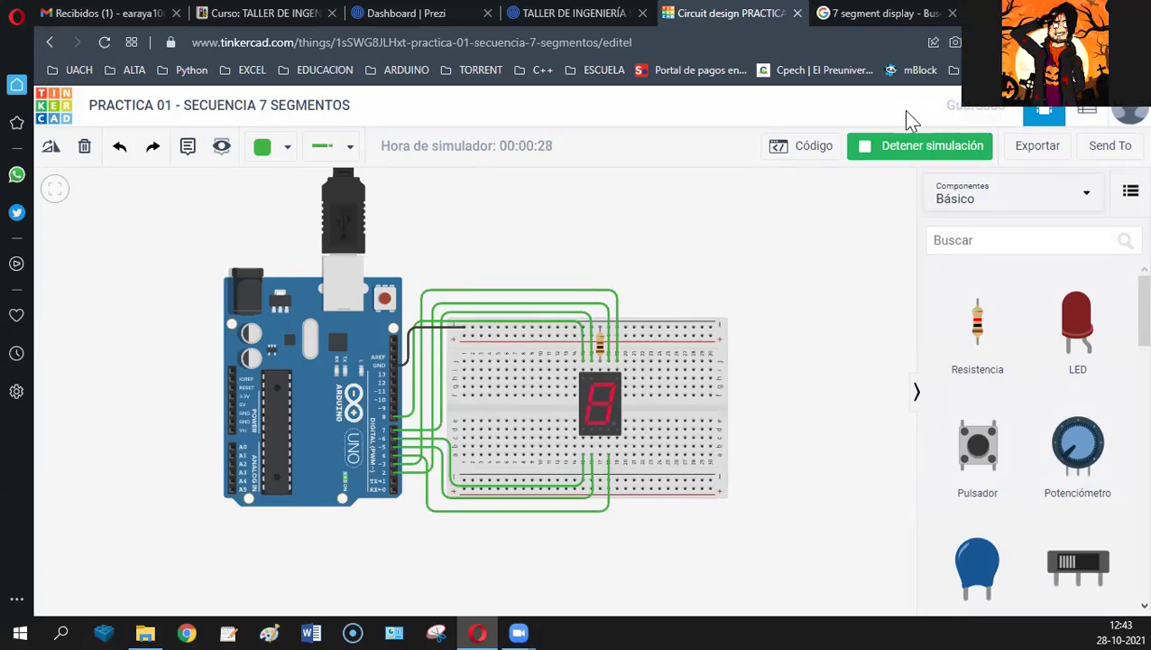
pyautogui.click(873, 157)
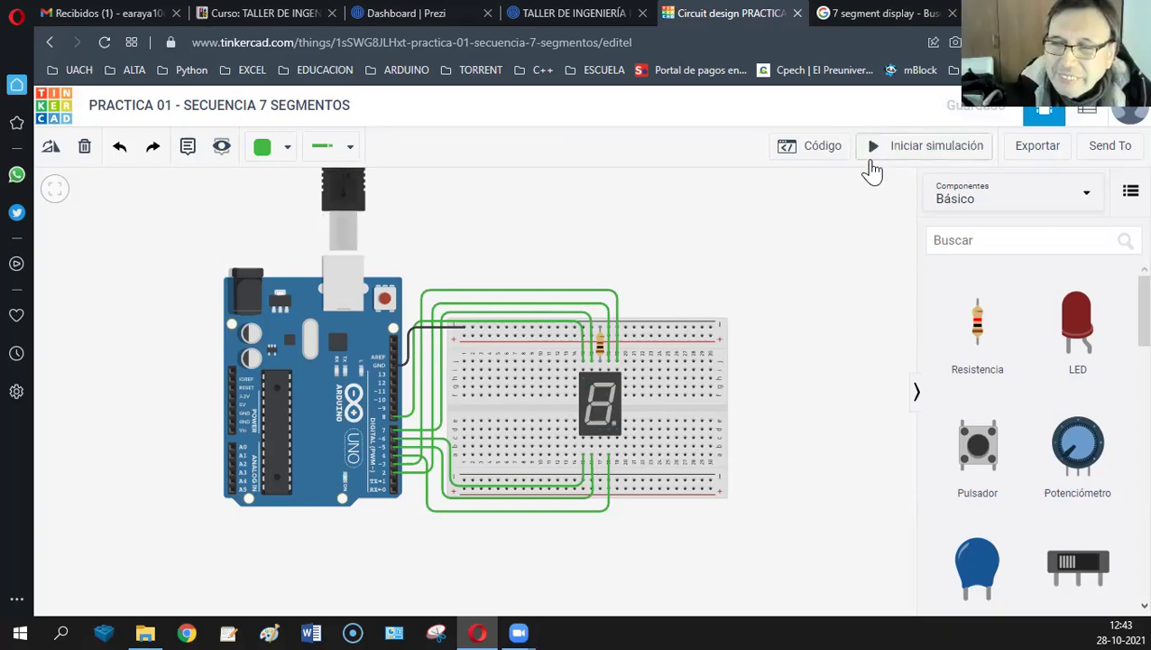
pyautogui.click(816, 159)
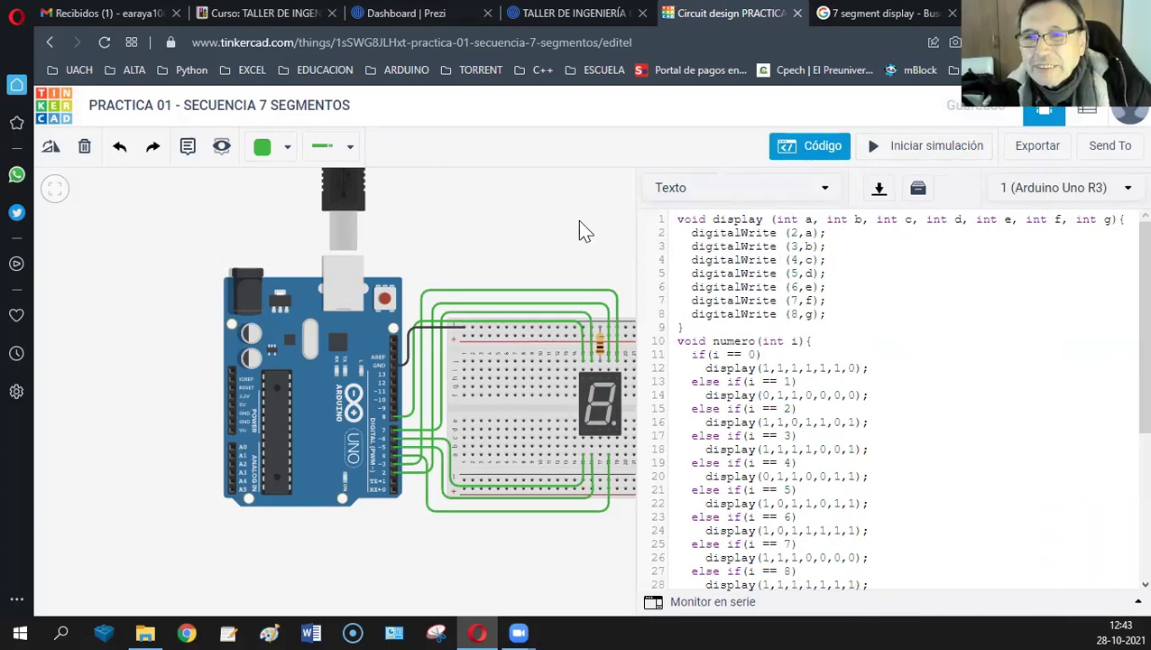
pyautogui.click(620, 211)
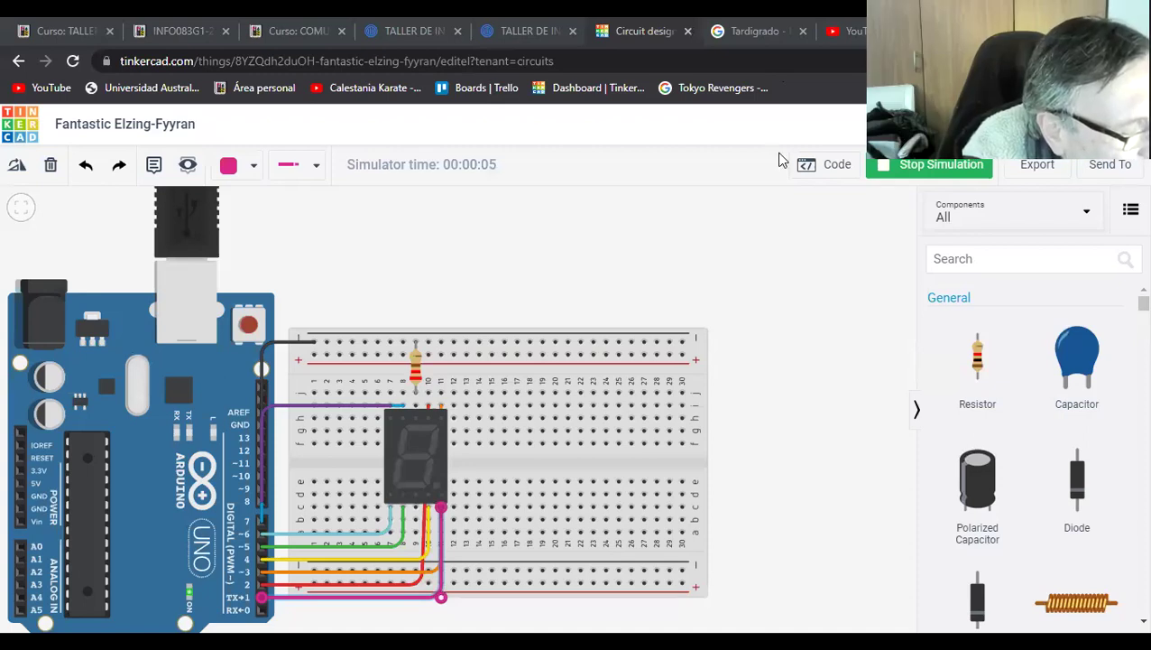
# Run and stop the Fantastic Elzing-Fyyran simulation several times to check its display, and consult the Práctica 3 pin table in Prezi.
pyautogui.click(893, 165)
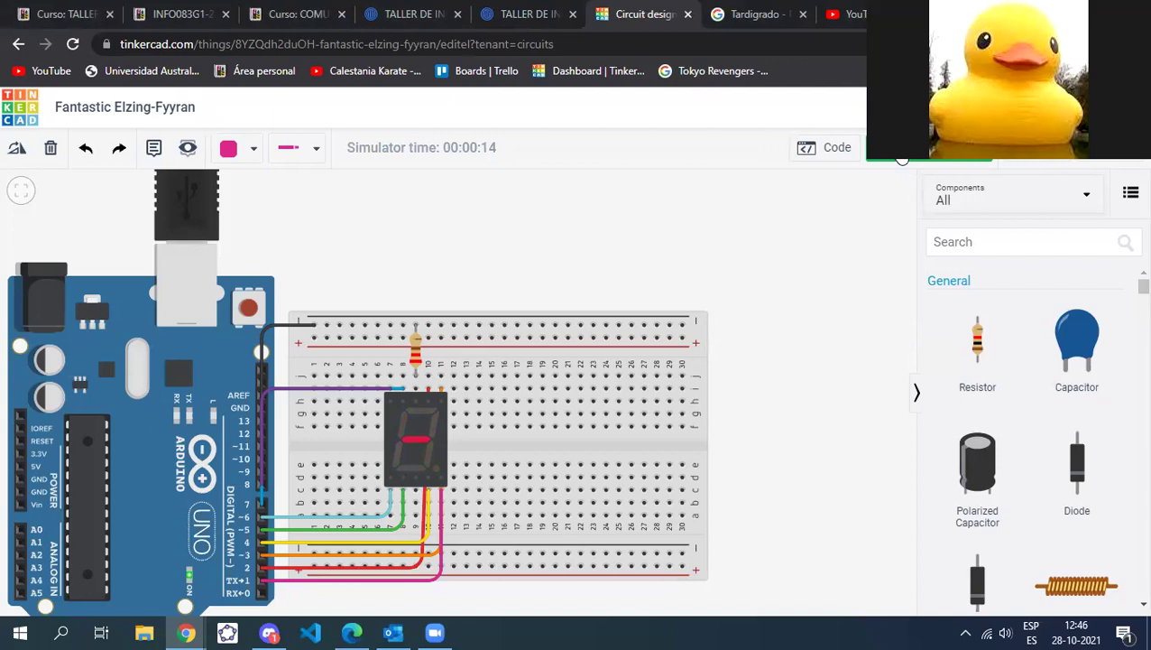
pyautogui.click(902, 158)
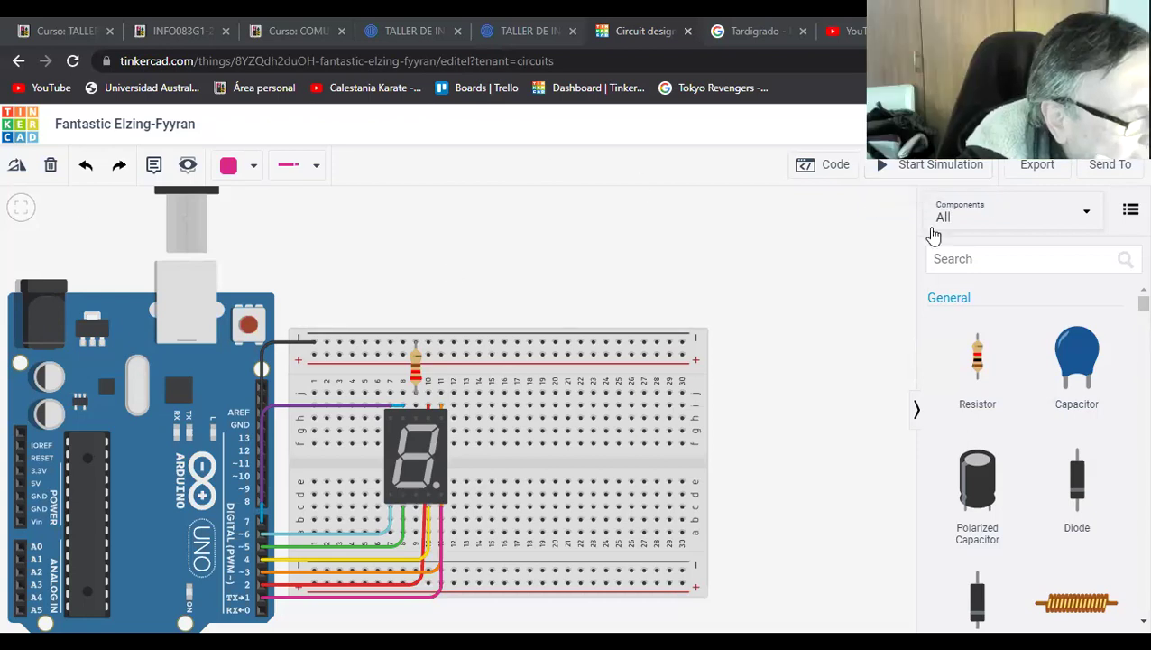
pyautogui.click(915, 174)
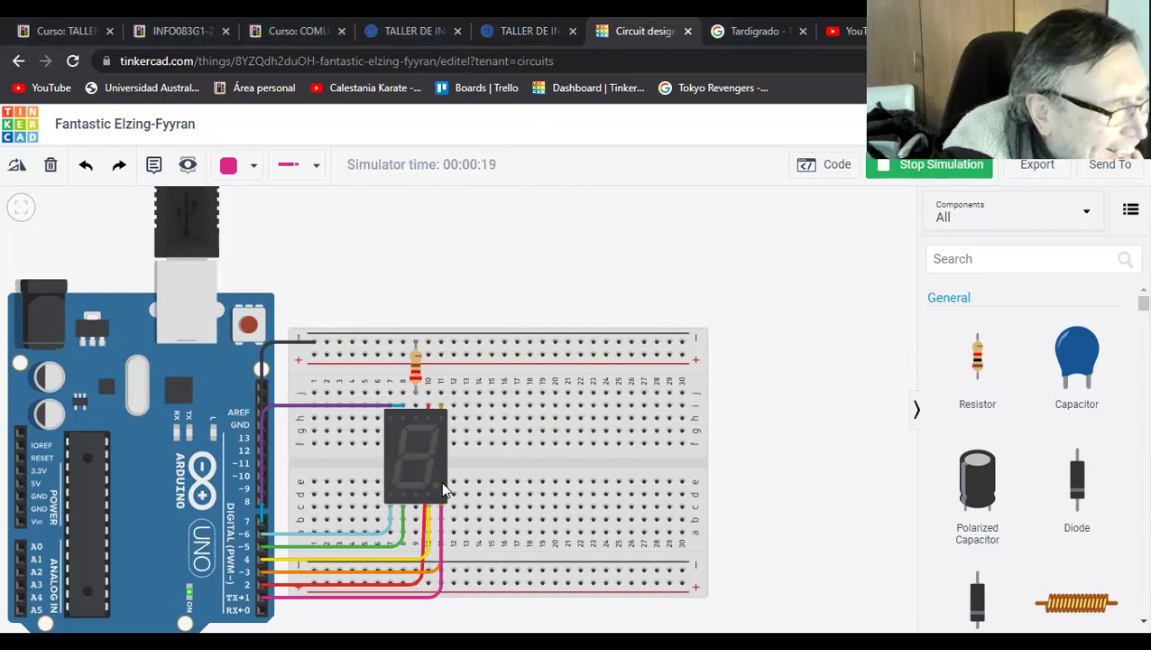
pyautogui.click(906, 172)
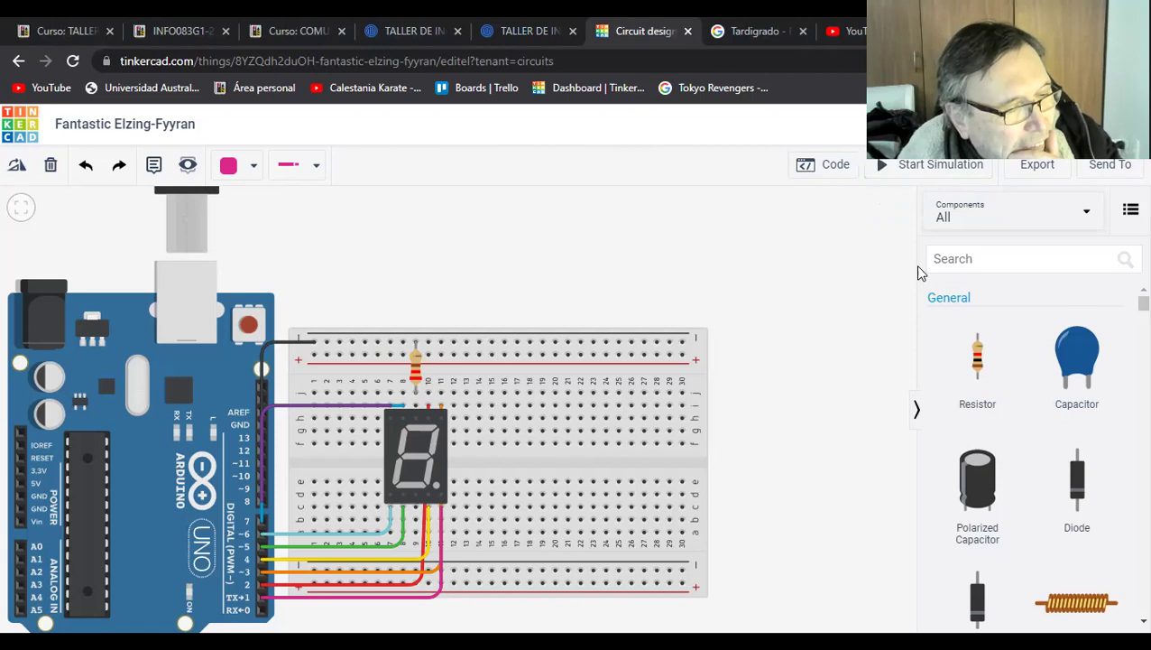
pyautogui.click(909, 178)
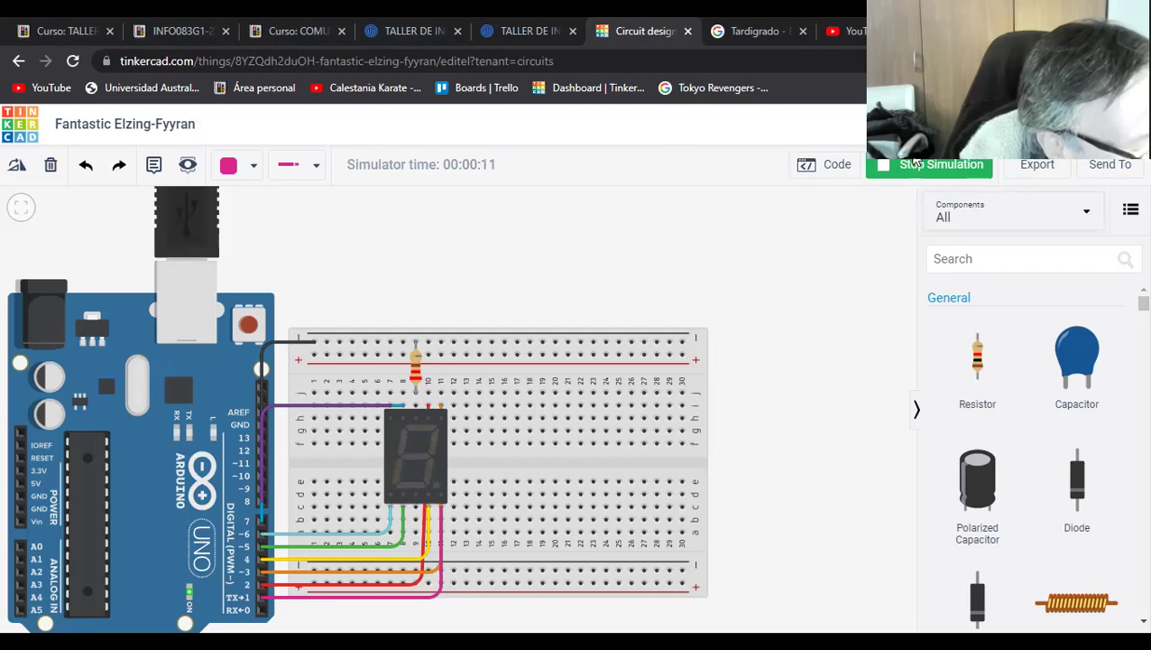
pyautogui.click(910, 174)
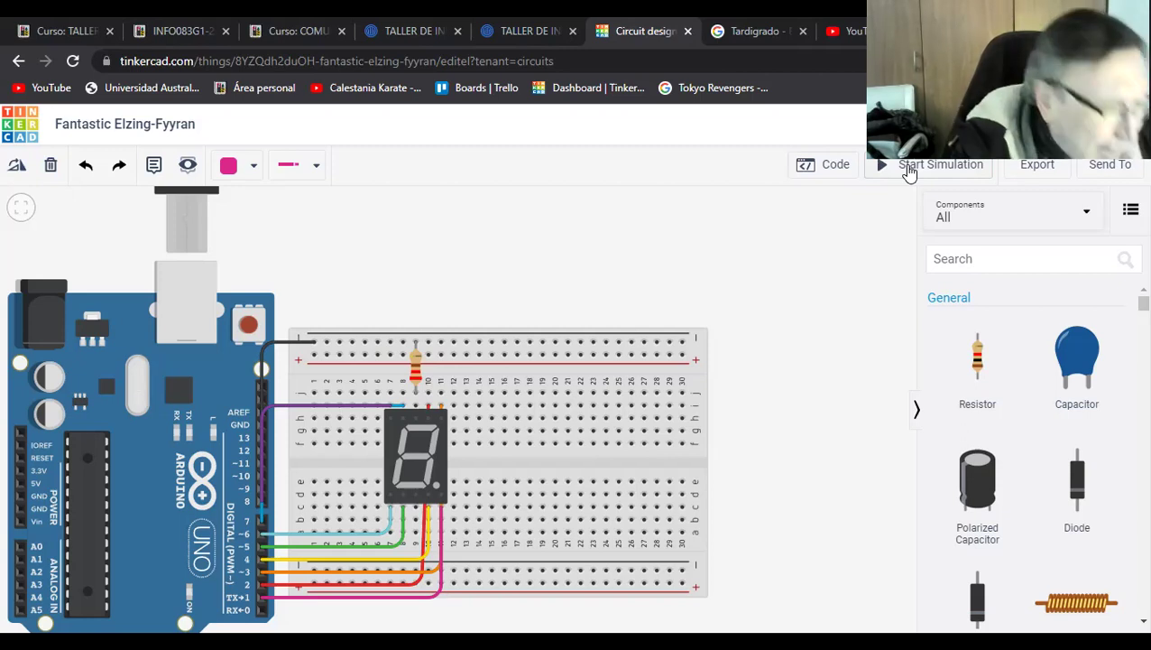
pyautogui.click(528, 33)
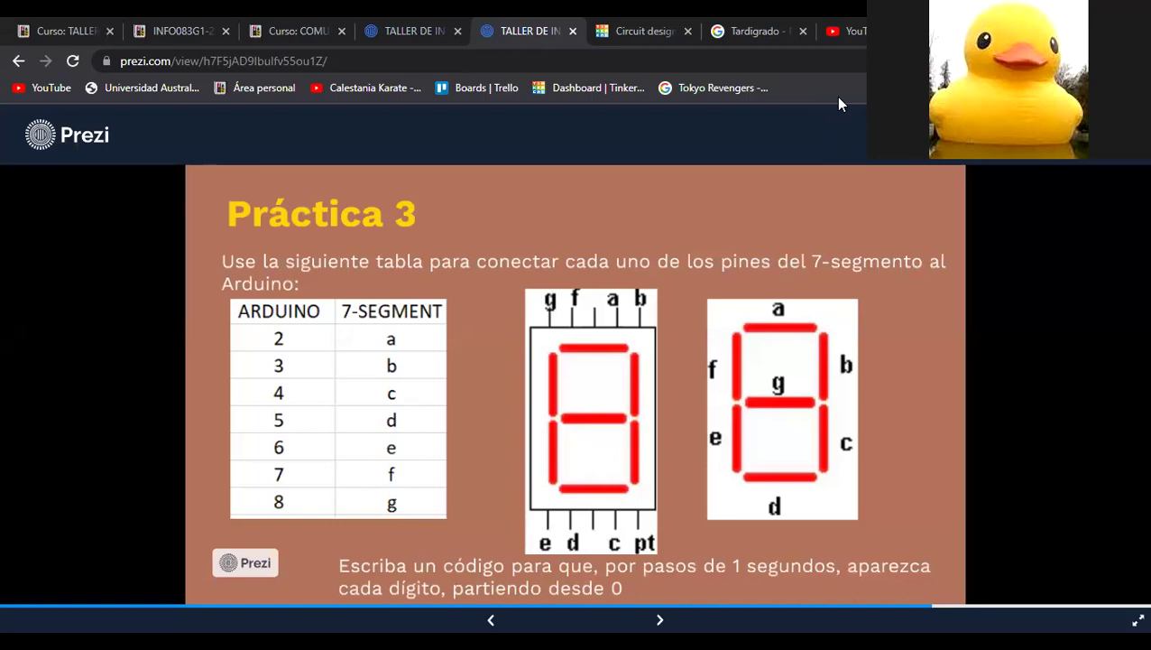
pyautogui.hotkey('alt', 's')
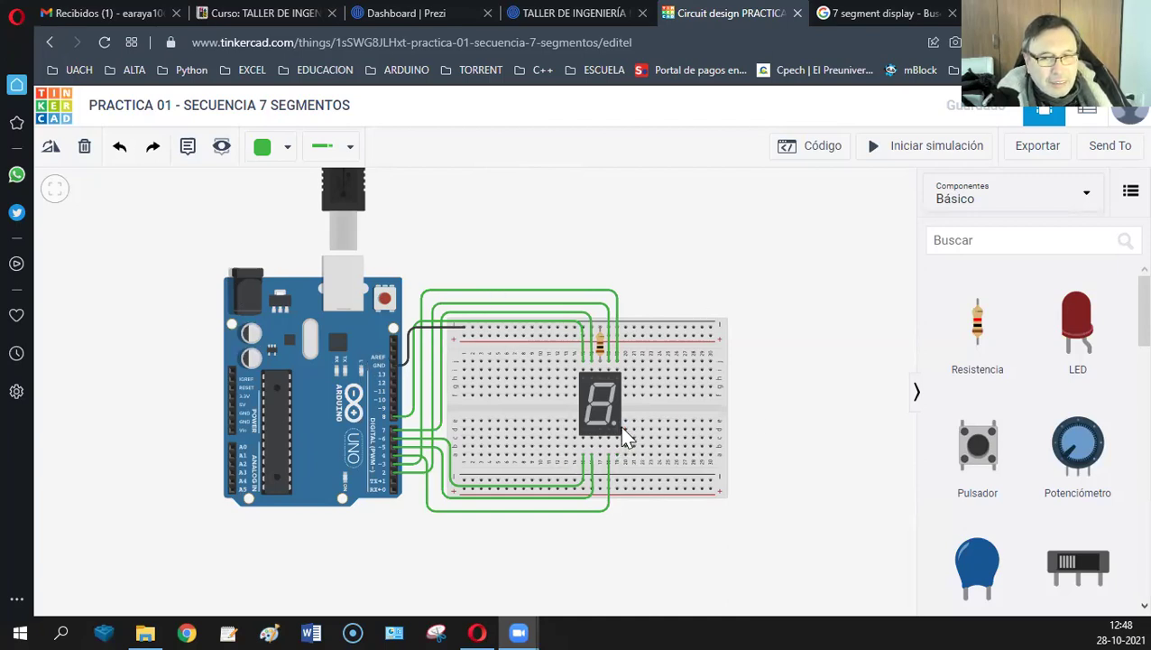
# Show the PRACTICA 01 code in a wider pane and highlight pin 2 and the whole display function for review.
pyautogui.click(821, 149)
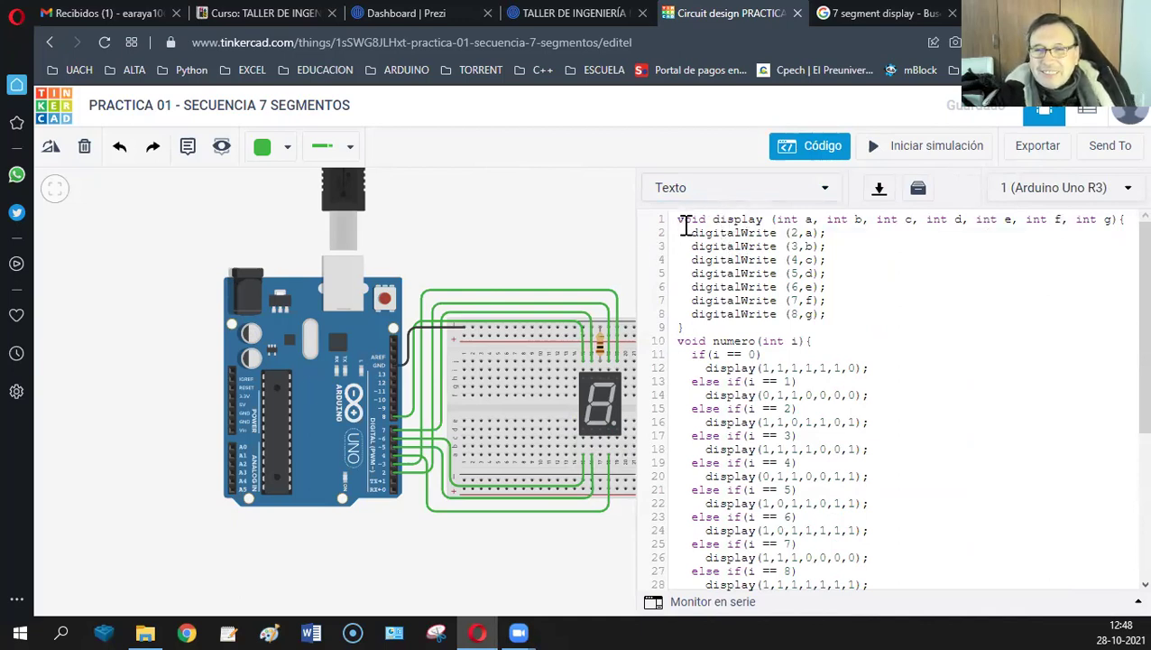
pyautogui.click(650, 247)
pyautogui.moveTo(632, 231); pyautogui.dragTo(514, 226)
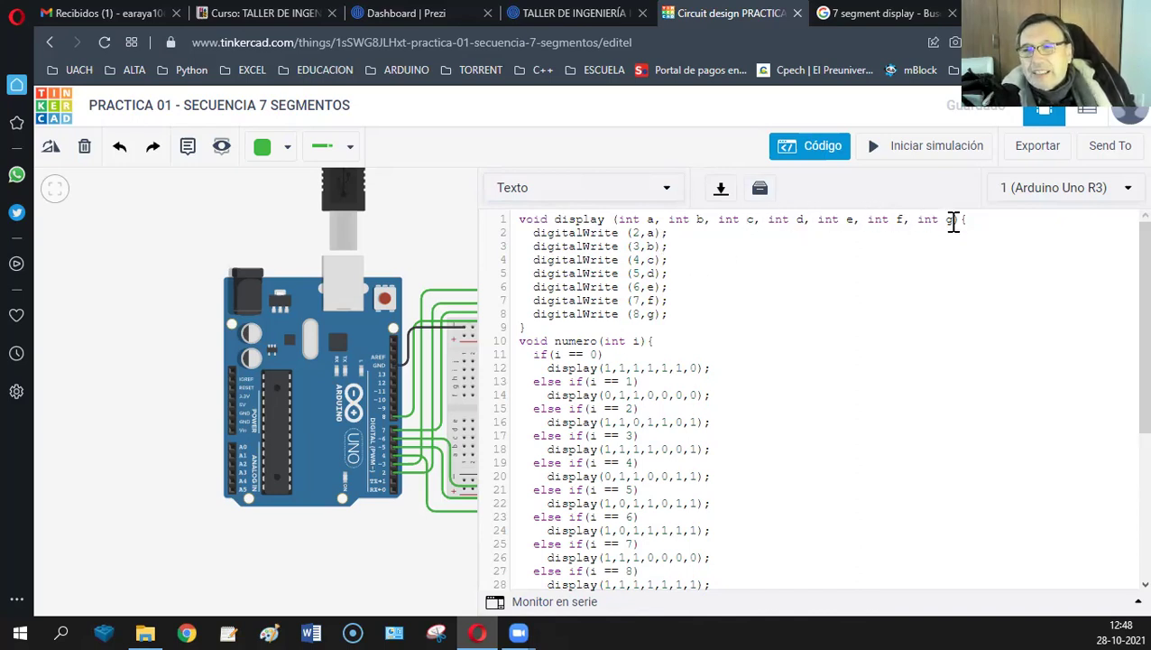
pyautogui.doubleClick(634, 232)
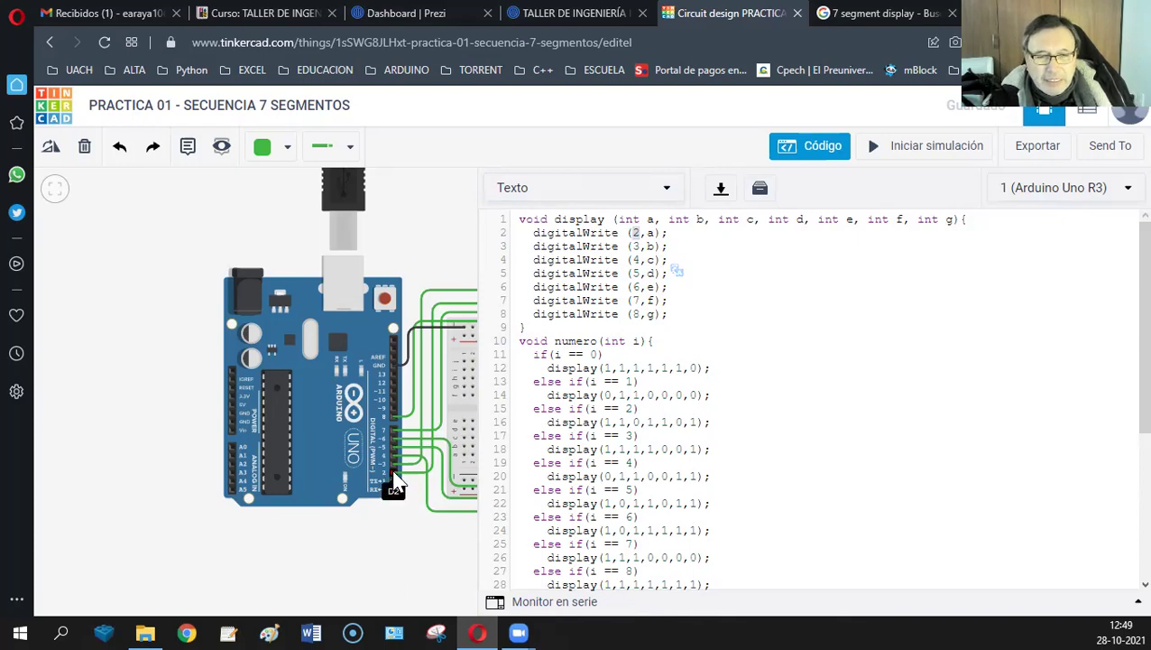
pyautogui.doubleClick(640, 235)
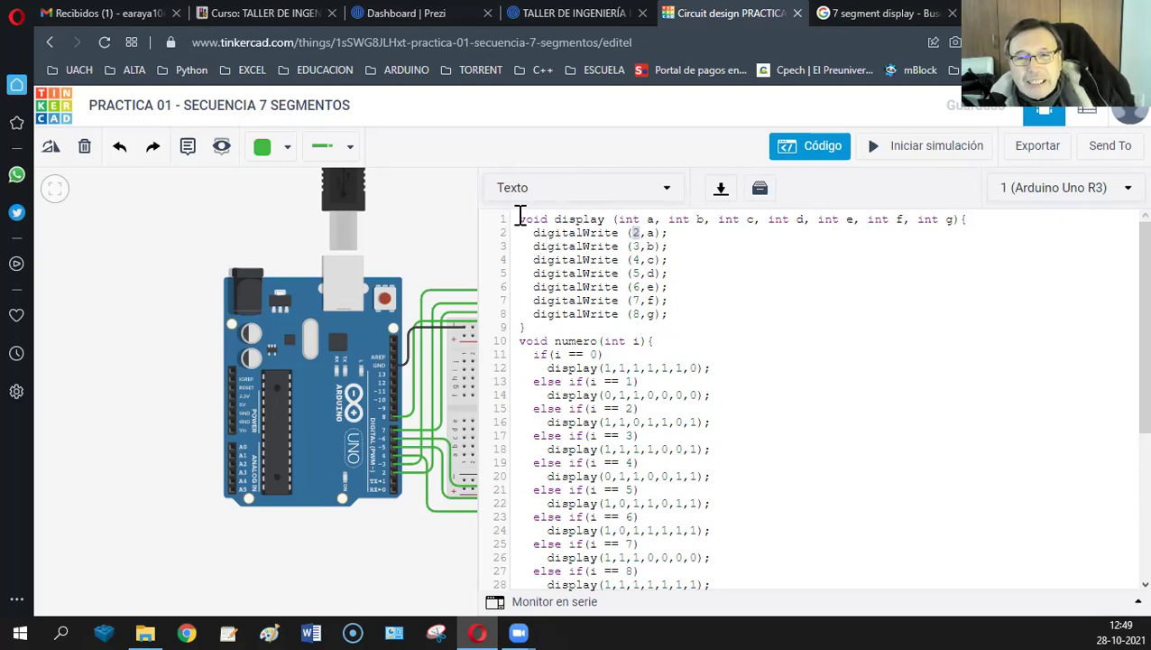
pyautogui.moveTo(520, 219); pyautogui.dragTo(527, 324)
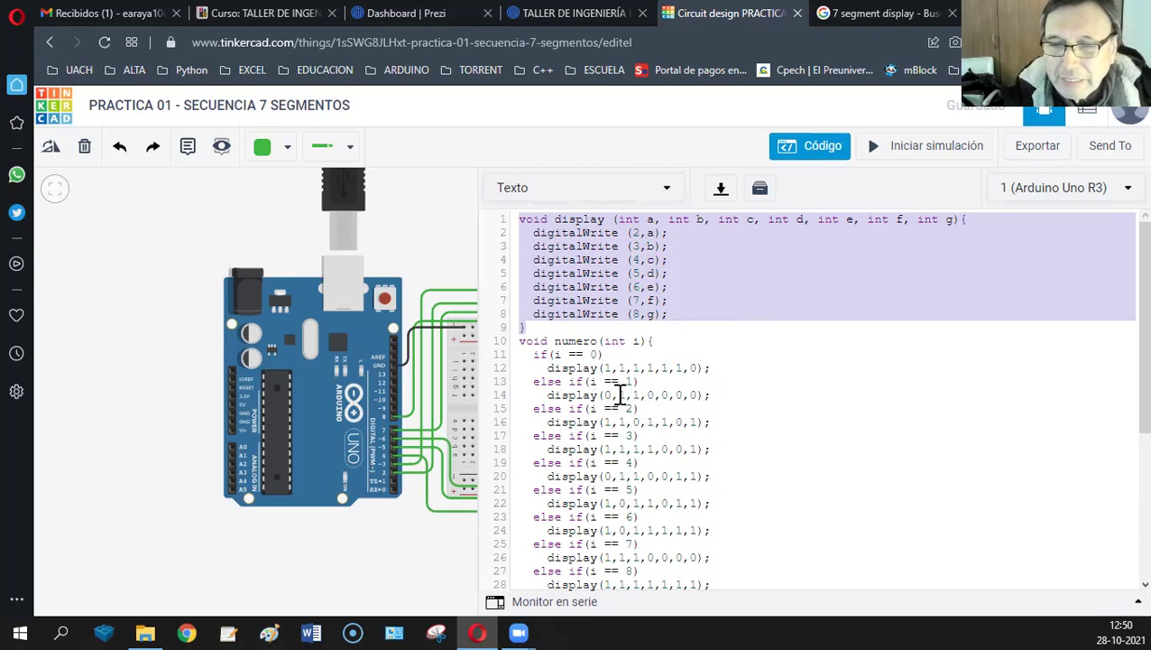
# Examine the numero function's segment patterns, highlighting the two active segments of digit 1, and review the setup and loop functions.
pyautogui.moveTo(619, 397); pyautogui.dragTo(637, 393)
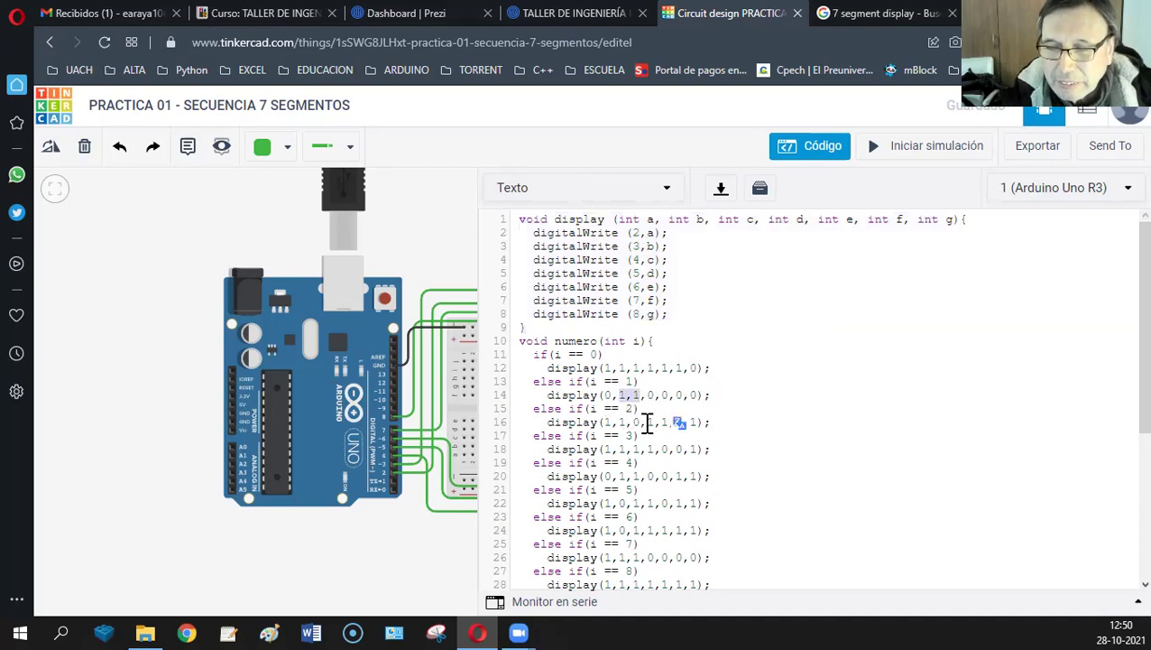
pyautogui.click(732, 420)
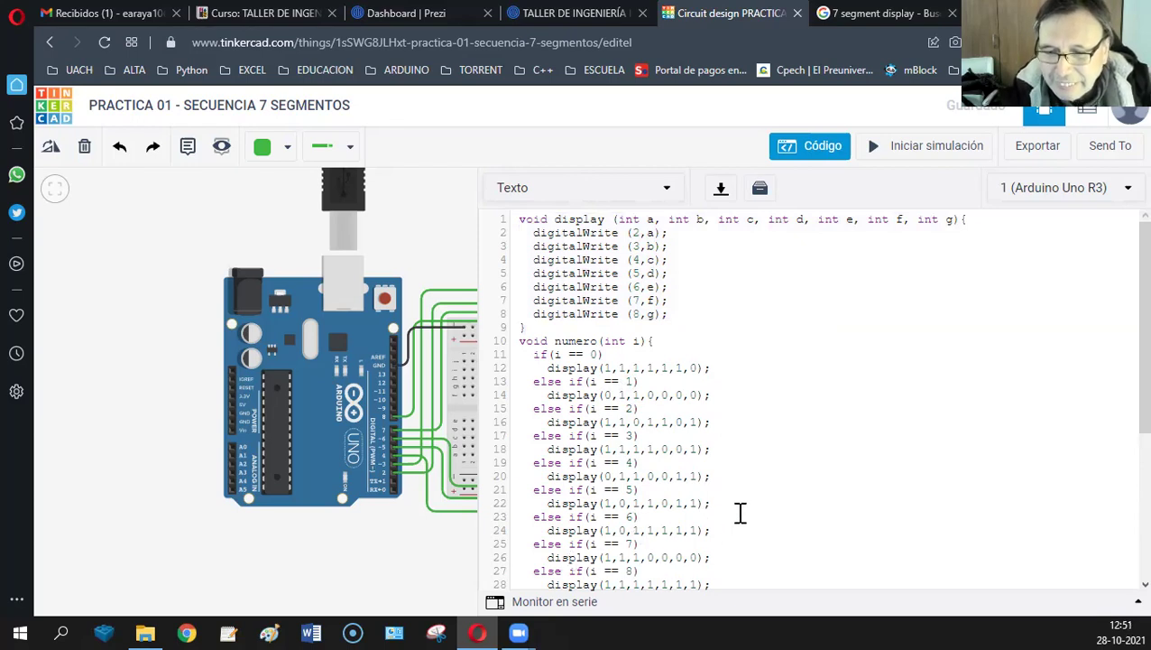
pyautogui.scroll(-2, 736, 510)
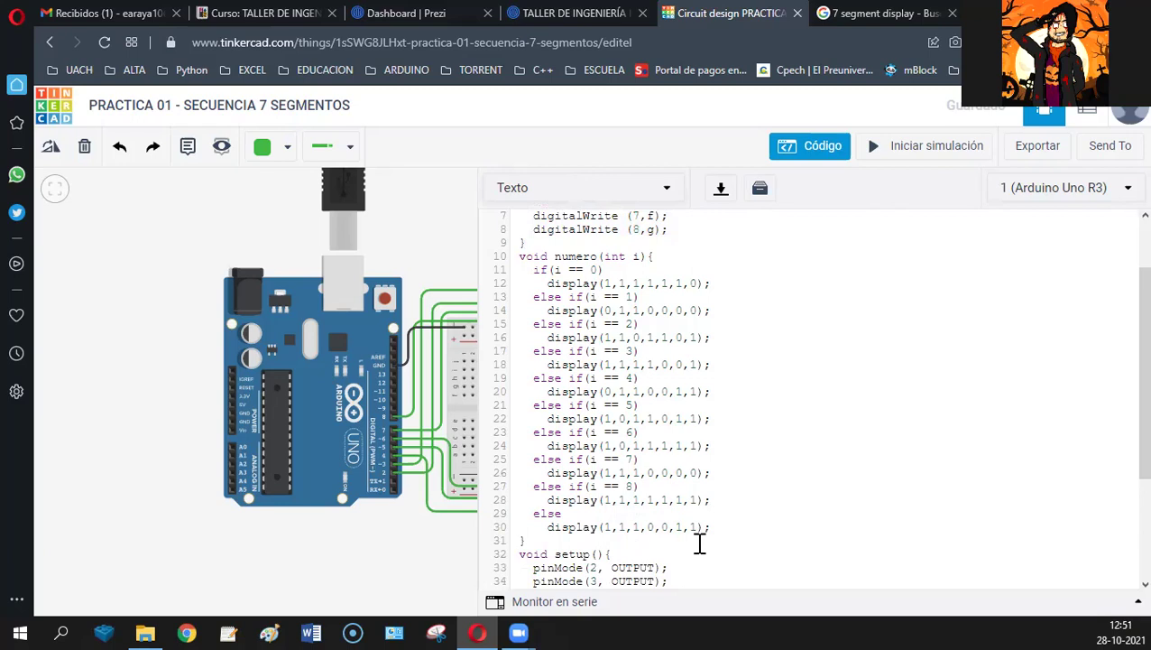
pyautogui.scroll(-2, 767, 462)
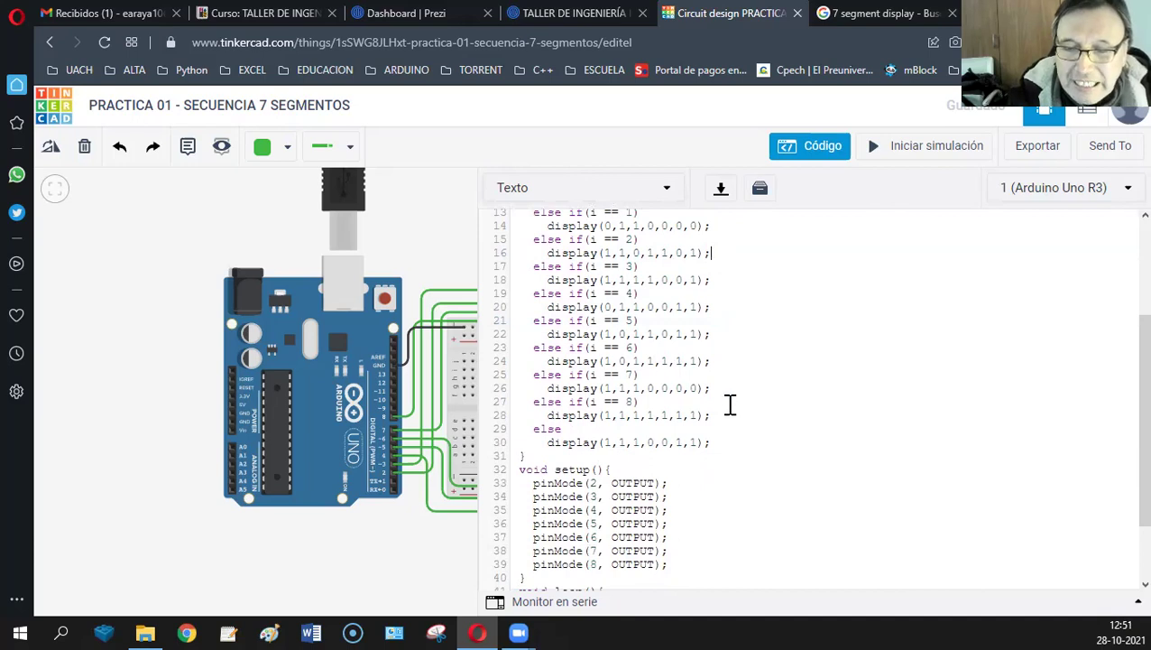
pyautogui.scroll(-2, 722, 424)
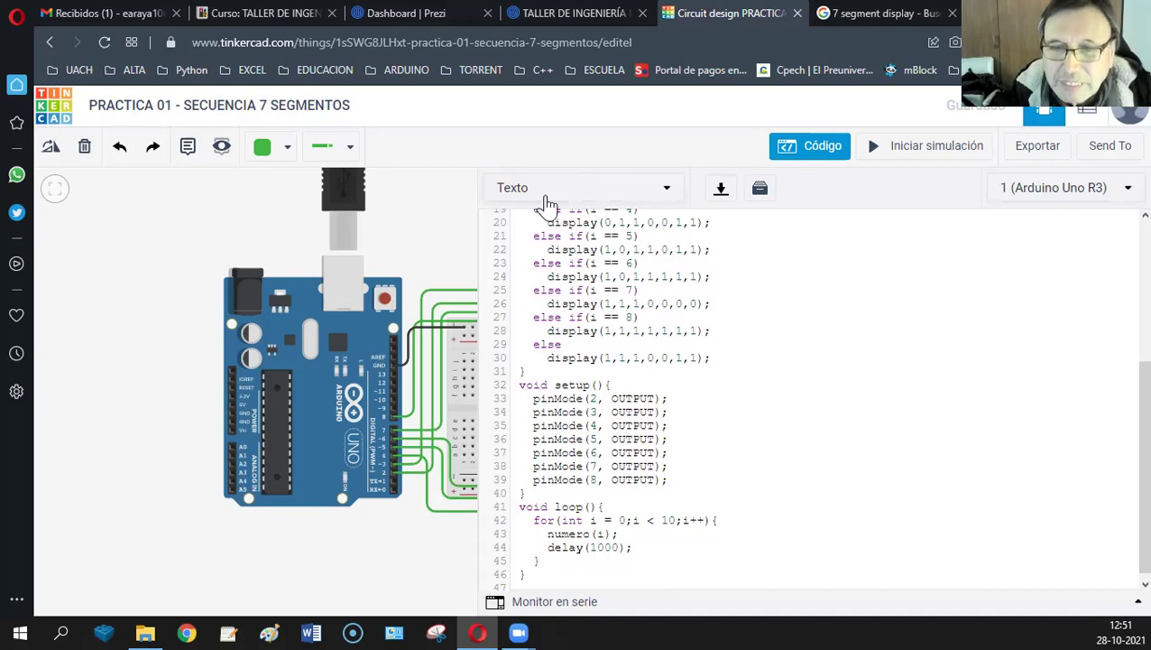
pyautogui.scroll(-1, 684, 400)
pyautogui.scroll(6, 684, 400)
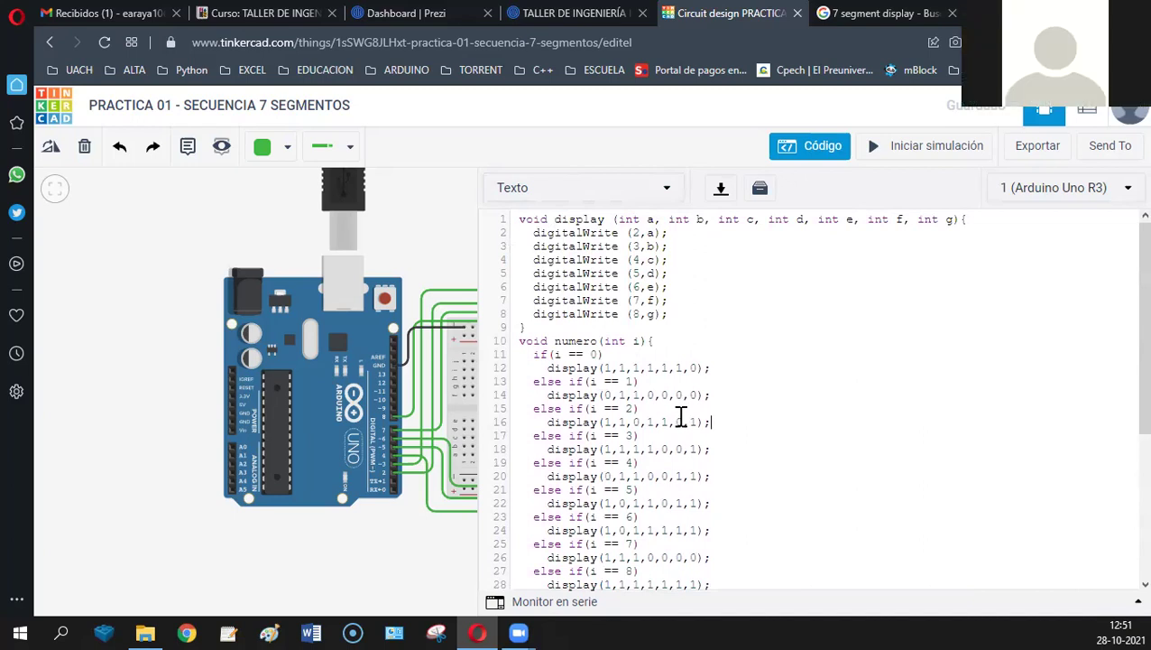
# Review the segment pattern for digit 2, the pinMode lines in setup and the counting loop in the circuit code.
pyautogui.doubleClick(676, 422)
pyautogui.write('0')
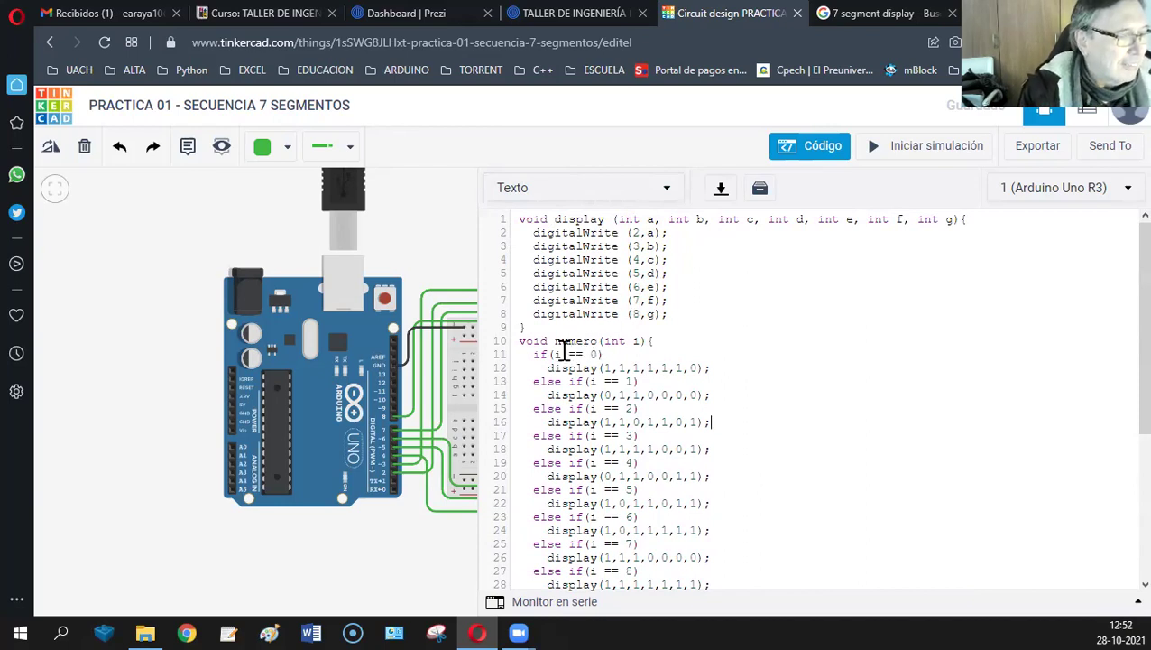
pyautogui.scroll(-5, 781, 392)
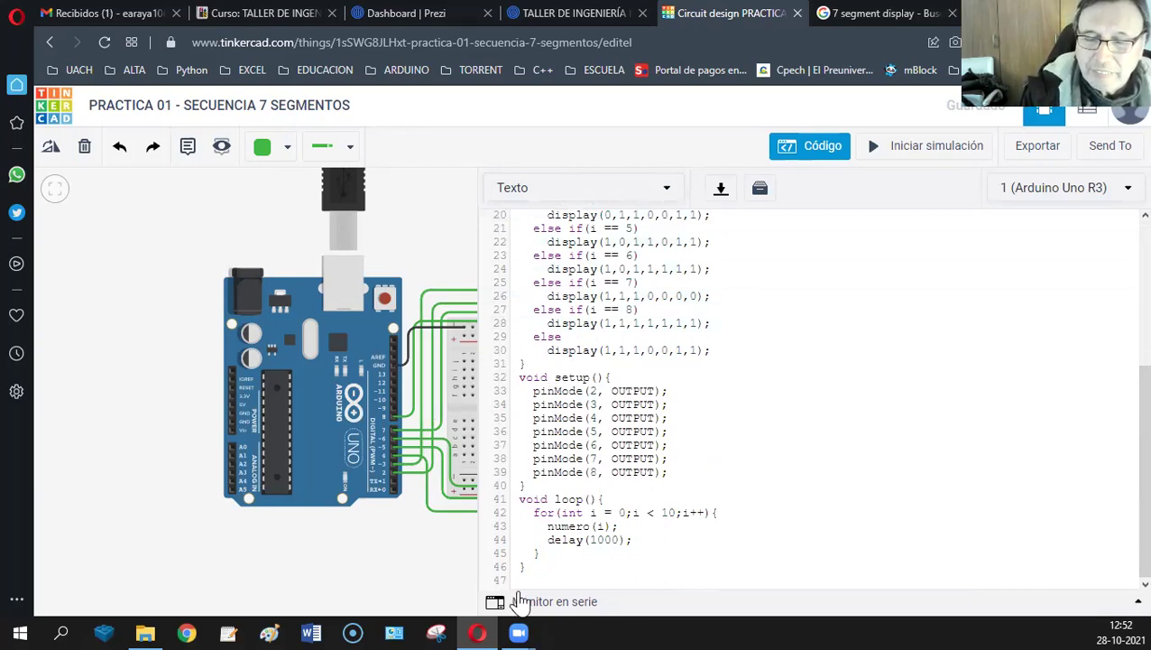
pyautogui.scroll(5, 755, 503)
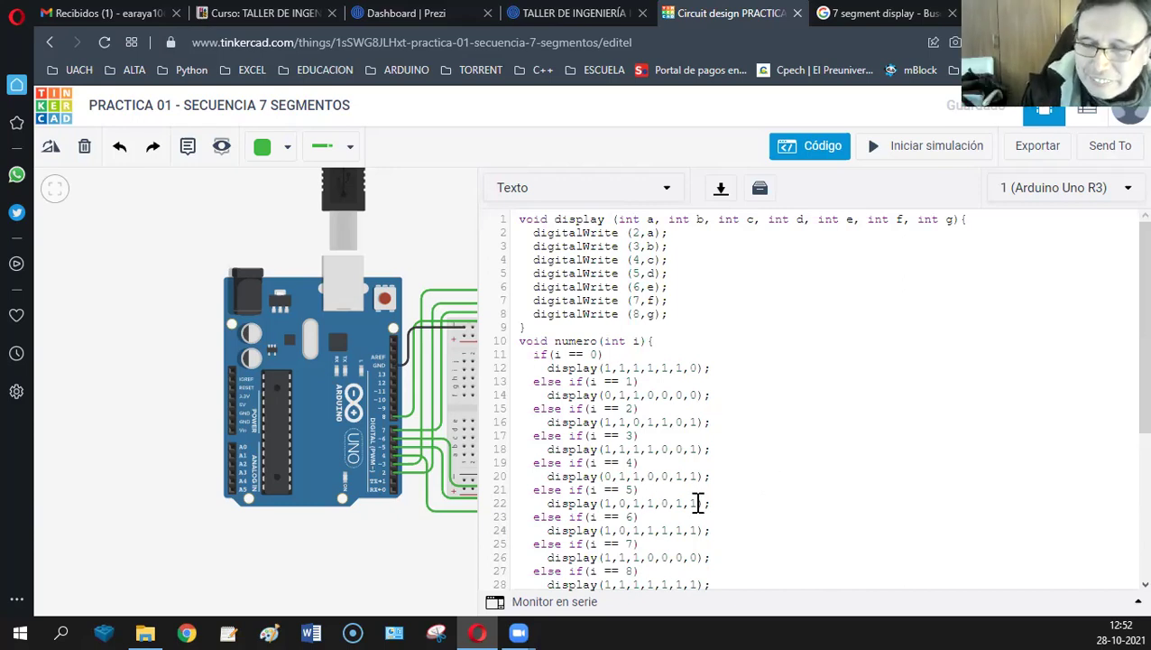
pyautogui.scroll(-4, 742, 480)
pyautogui.scroll(-1, 745, 480)
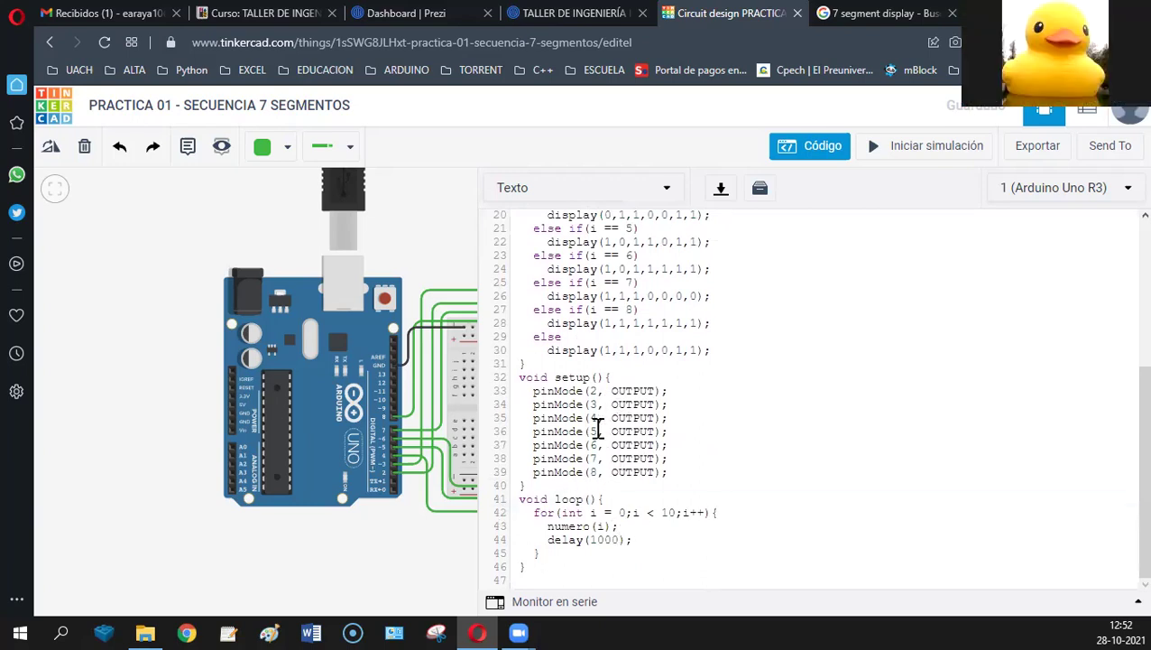
# Switch to the Prezi presentation and advance to the Práctica 3 solution code.
pyautogui.click(561, 12)
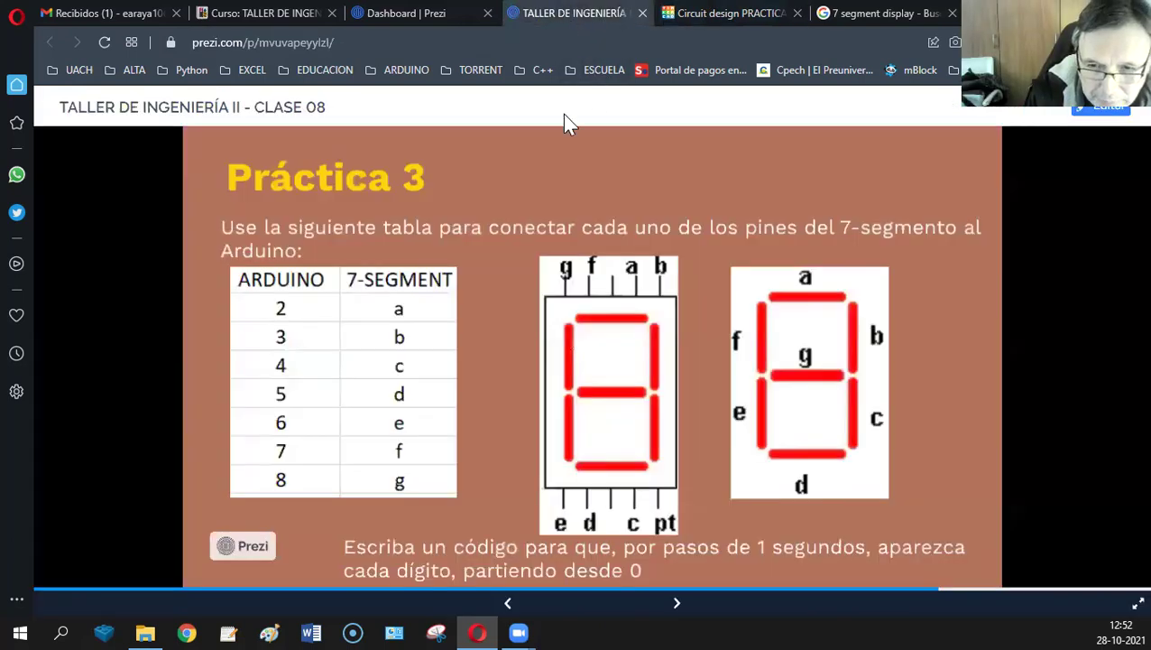
pyautogui.click(676, 604)
pyautogui.click(675, 604)
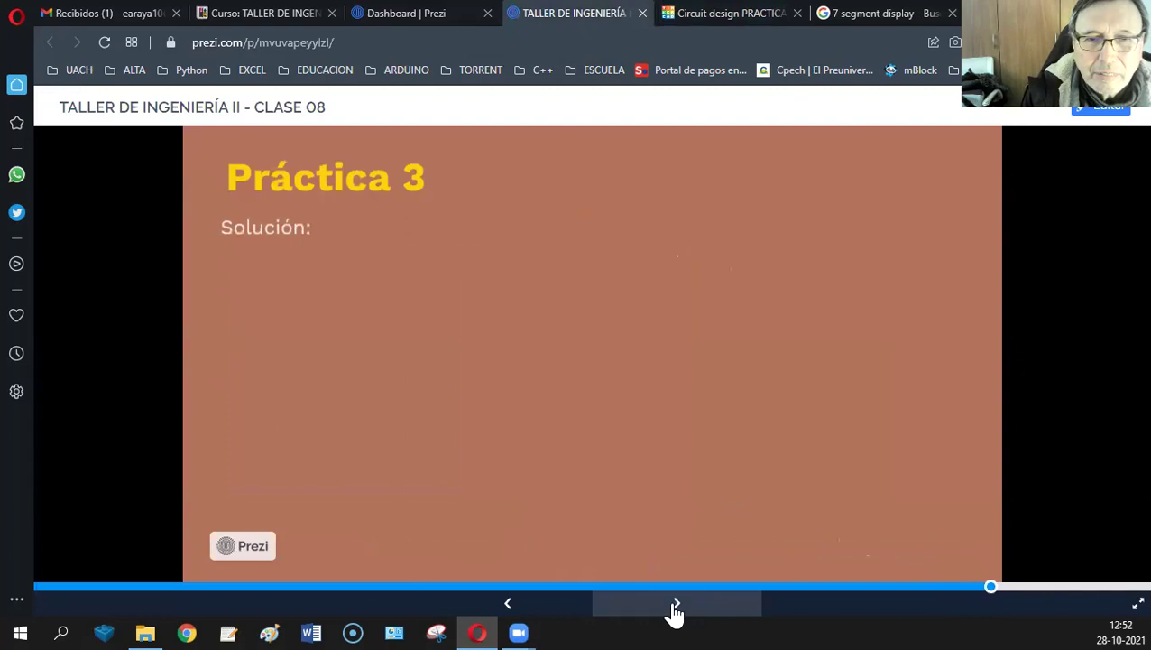
pyautogui.click(674, 610)
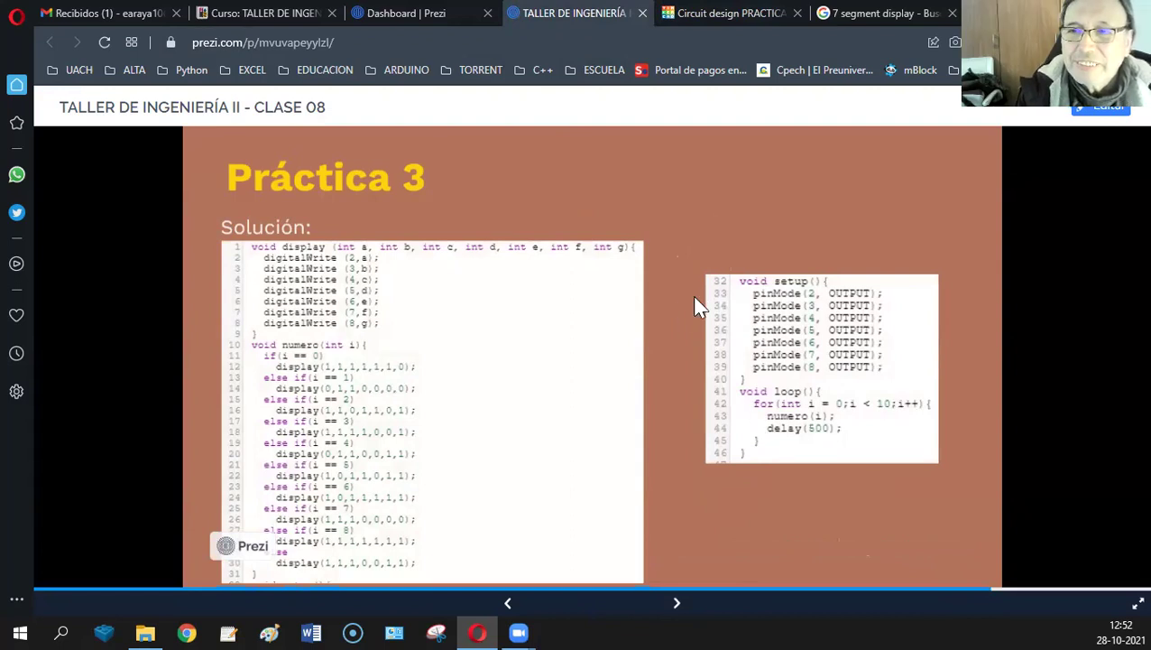
# Download the Tinkercad circuit code to the OCTUBRE 28 folder, naming the file SIETE_SEGMENTOS_ followed by the student's first name.
pyautogui.click(724, 15)
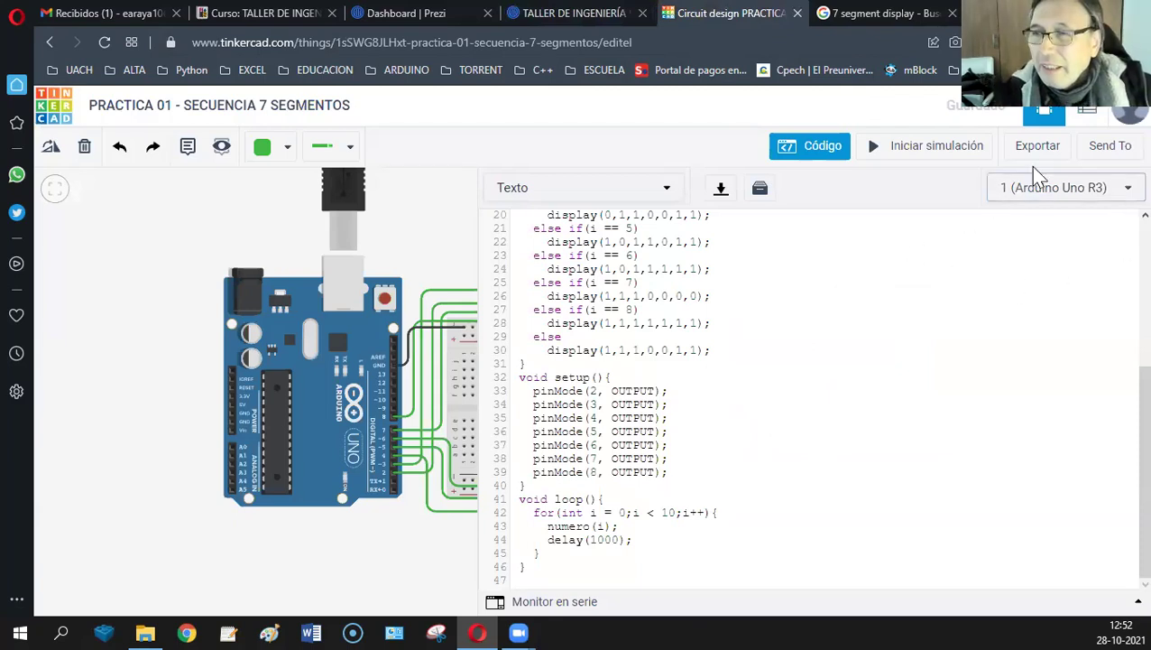
pyautogui.click(722, 194)
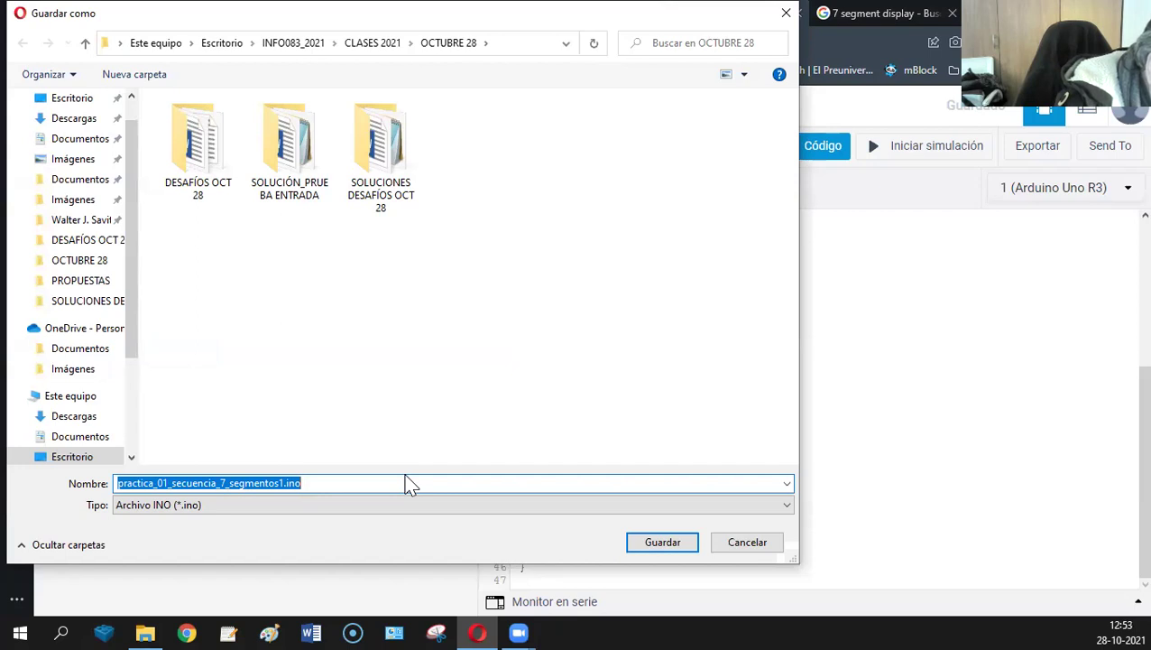
pyautogui.write('SIETE_SEGMENTOS_PASCAL')
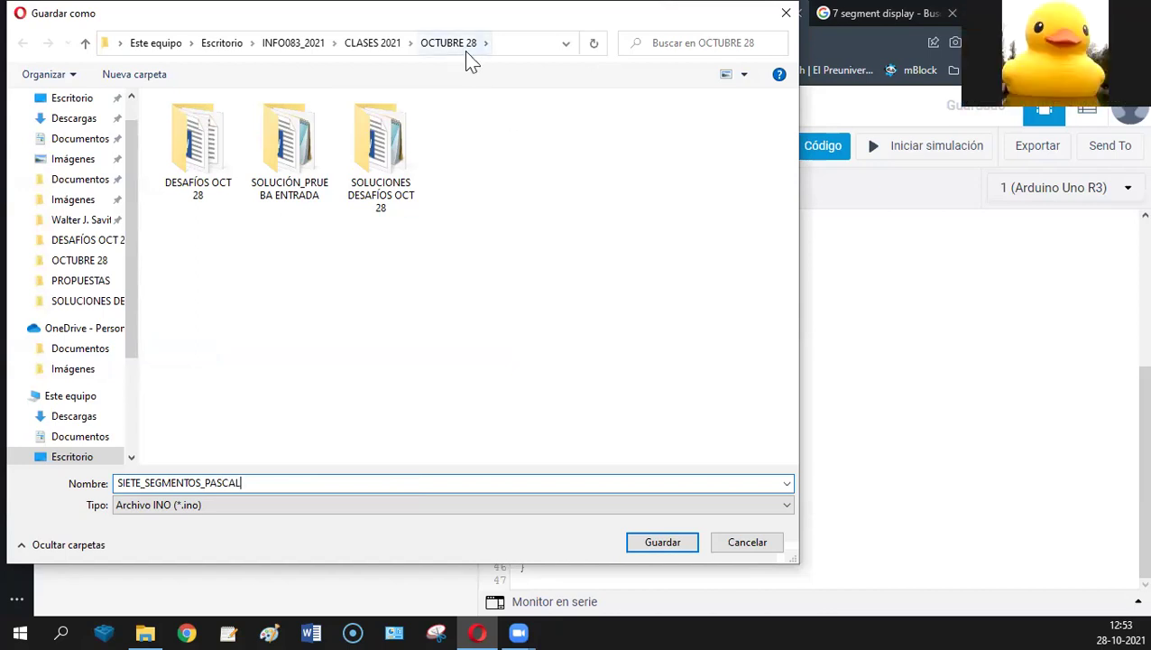
pyautogui.click(660, 545)
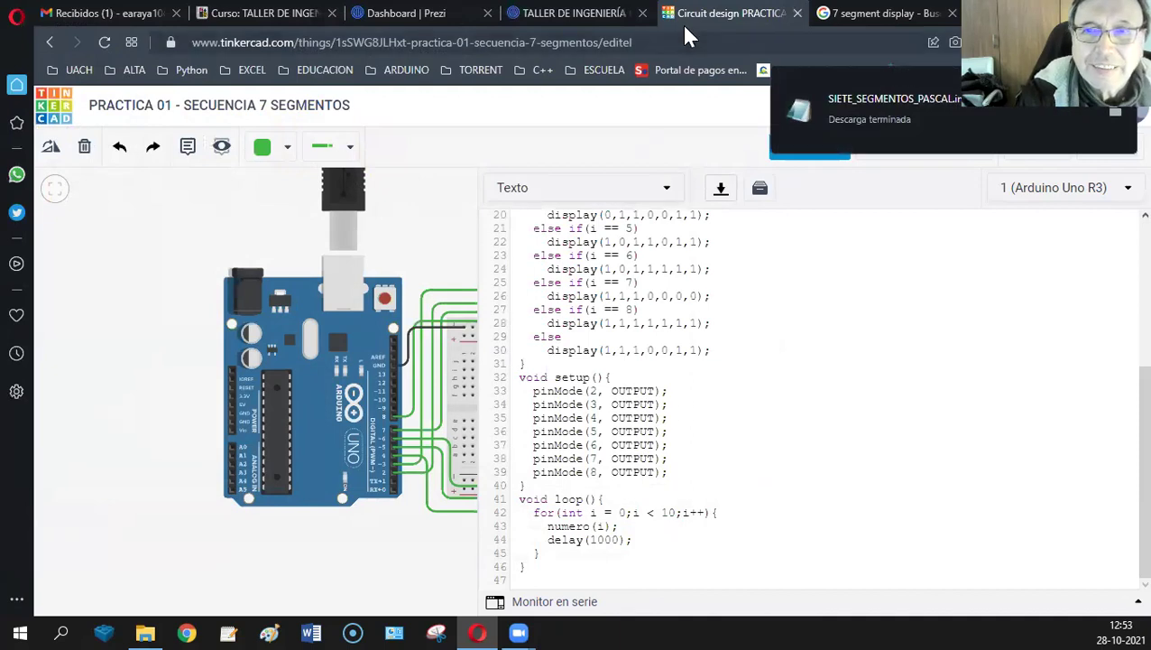
# Switch to the SIVEDUC course page and sign in again using the saved login details.
pyautogui.click(244, 16)
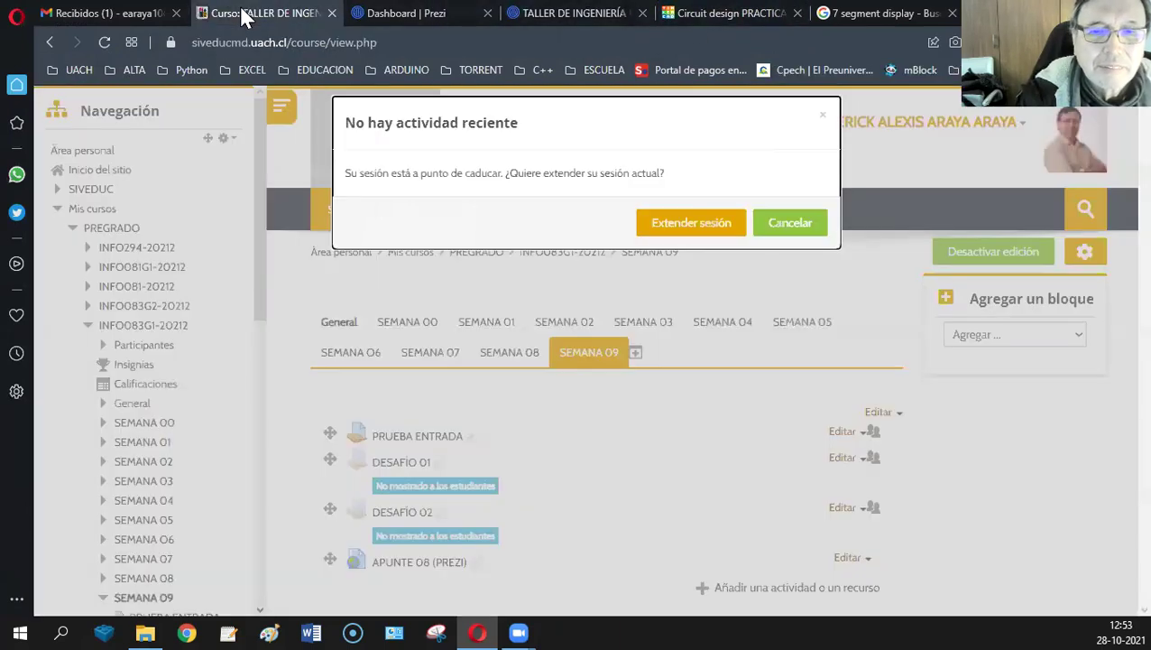
pyautogui.click(711, 230)
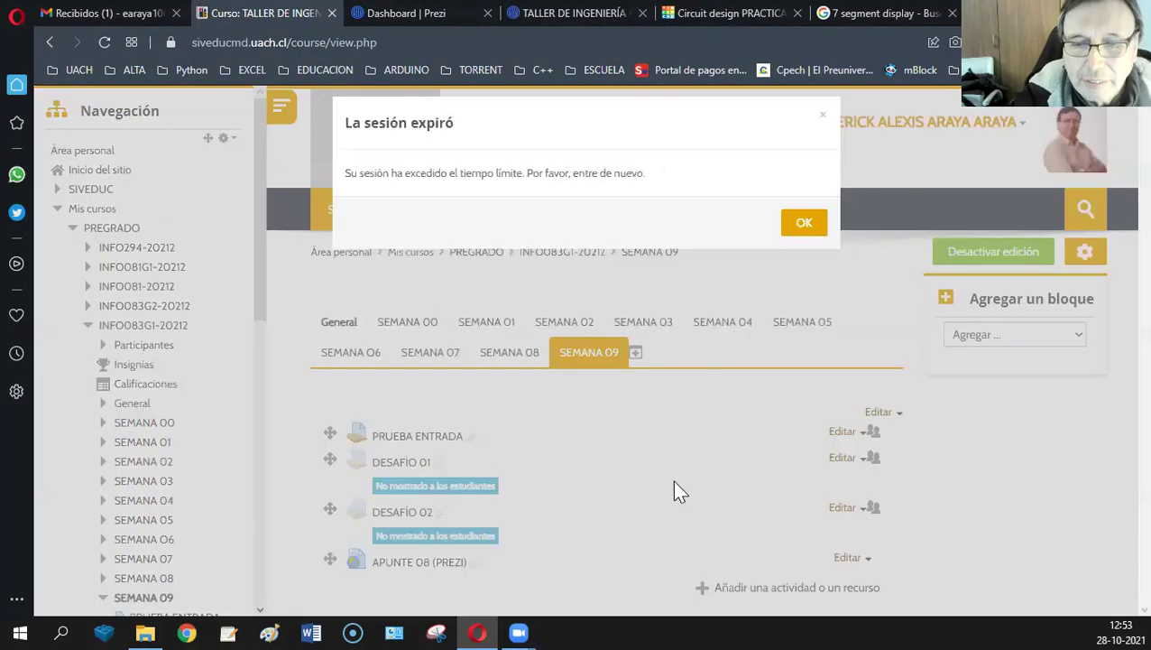
pyautogui.click(798, 228)
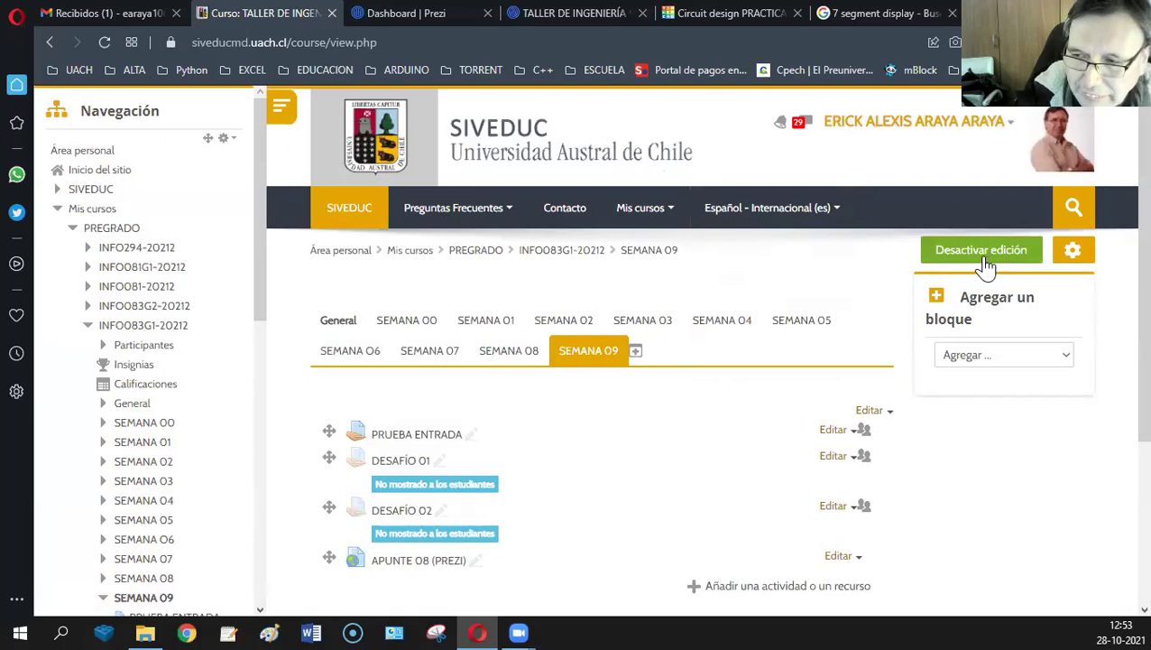
pyautogui.click(902, 126)
pyautogui.click(879, 247)
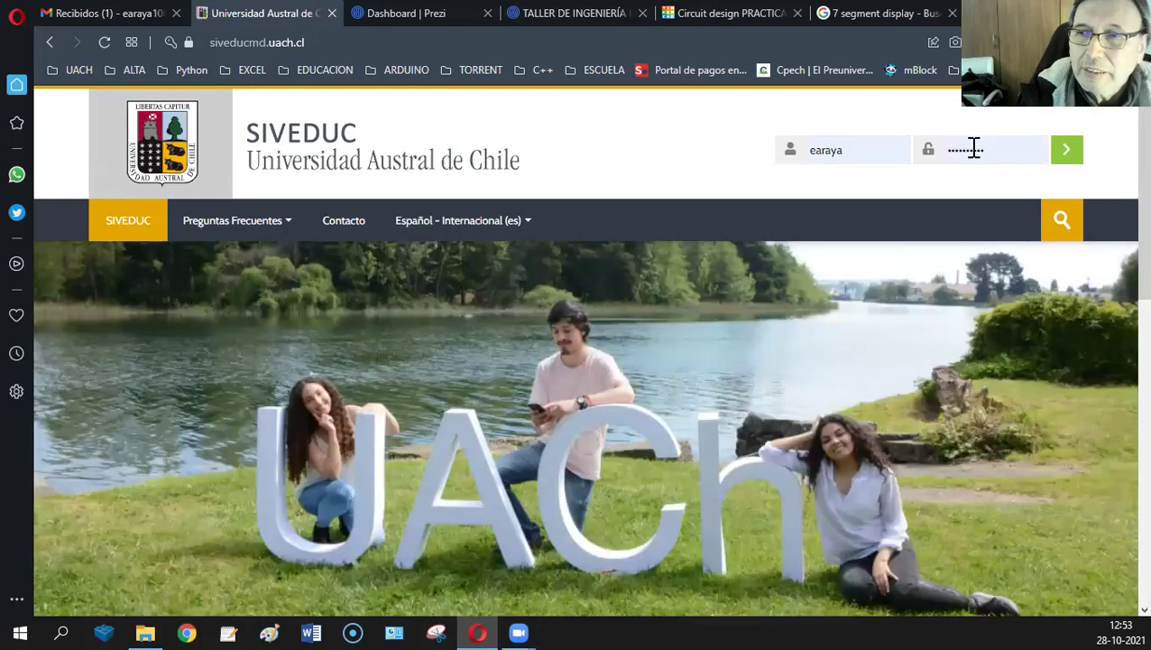
pyautogui.click(1067, 162)
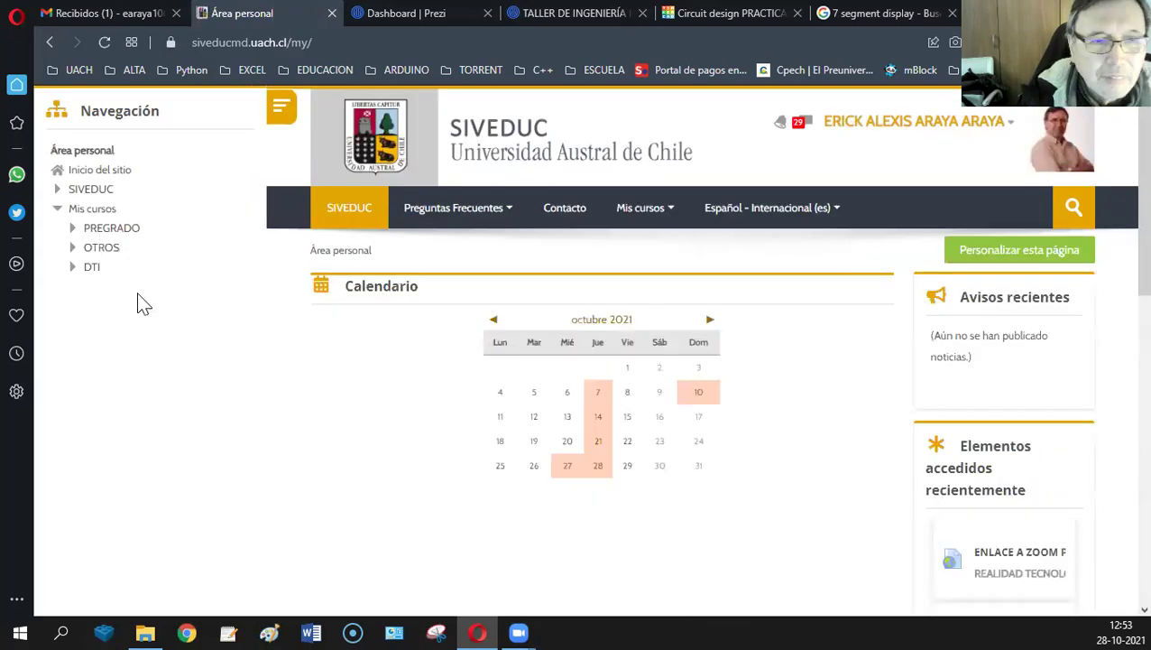
# Open the INFO083G1-20212 course under PREGRADO, turn on editing and display SEMANA 09.
pyautogui.click(79, 229)
pyautogui.click(128, 328)
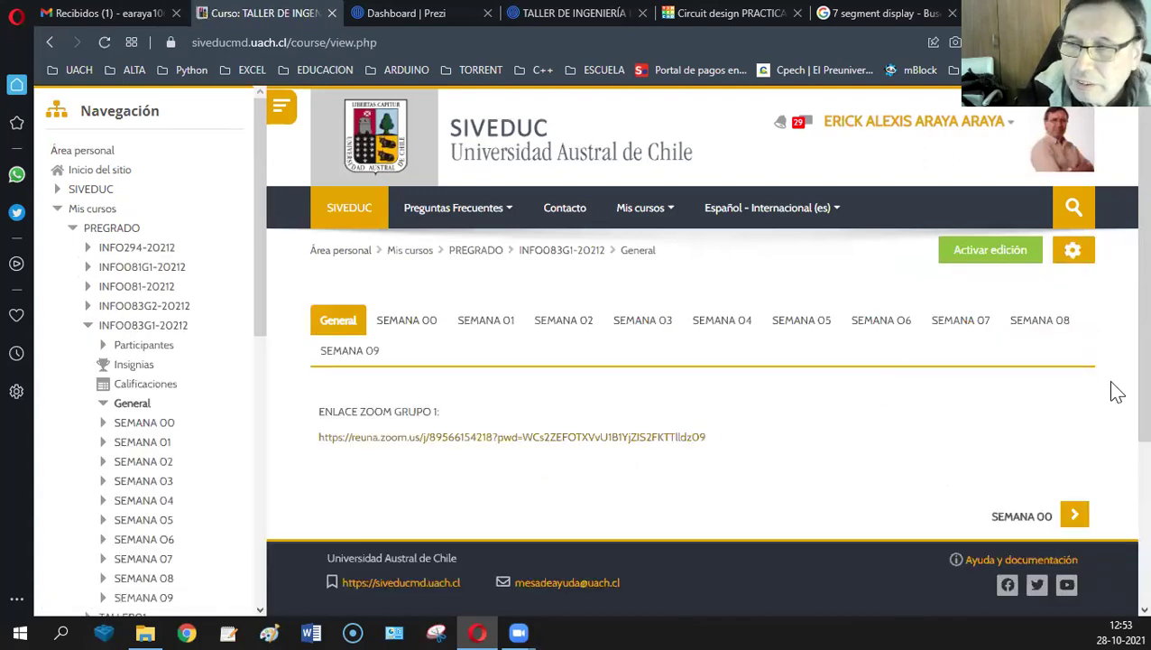
pyautogui.click(1009, 256)
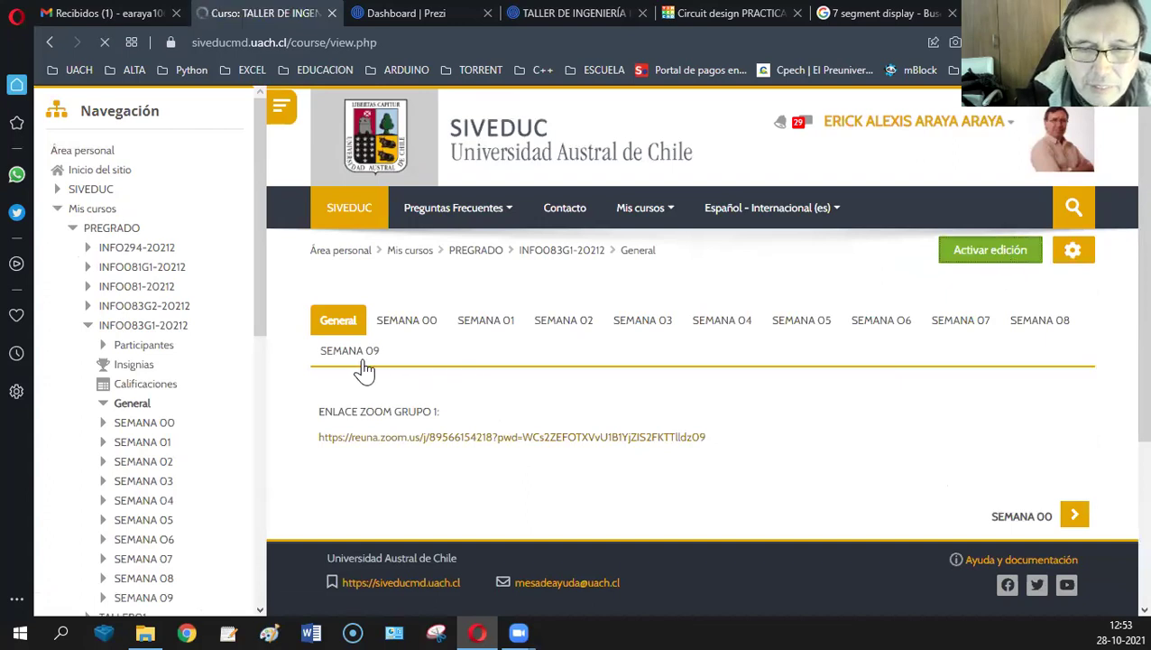
pyautogui.click(589, 360)
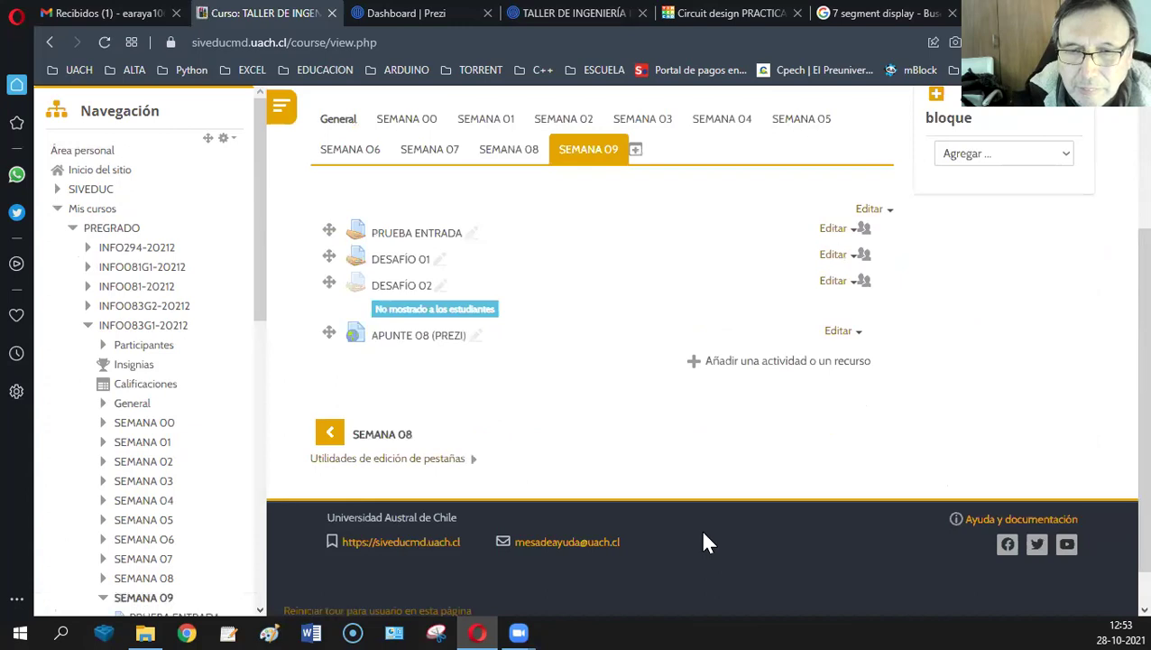
# Add an Archivo resource to SEMANA 09 and name it SOLICITUD DE followed by the student's first name.
pyautogui.click(769, 370)
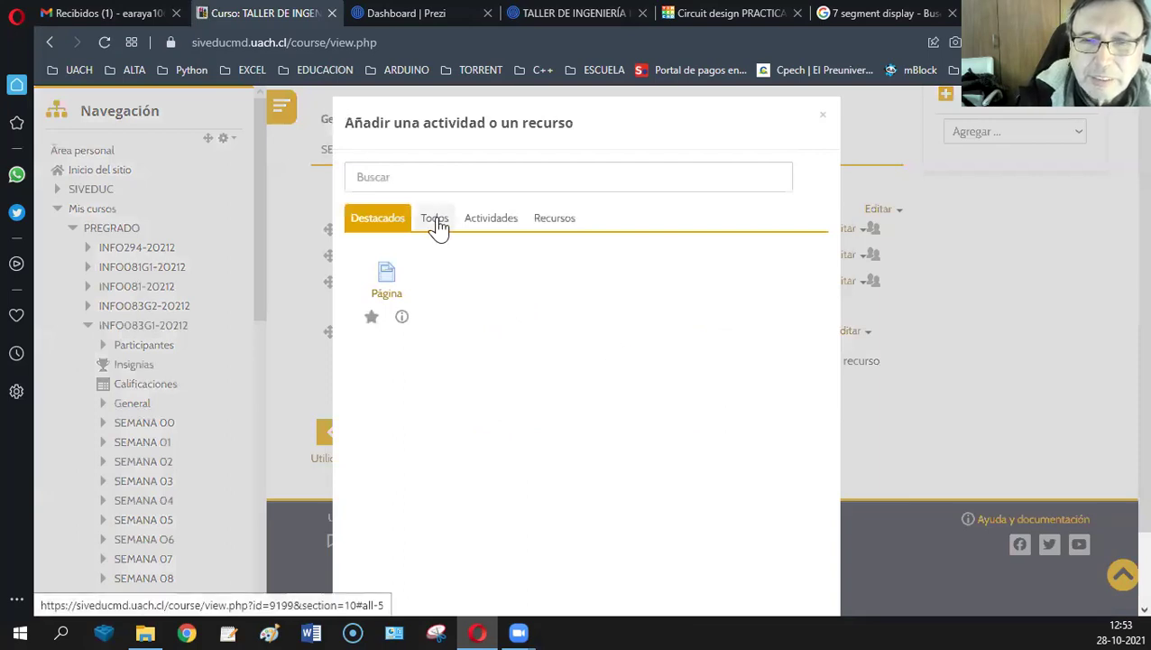
pyautogui.click(438, 228)
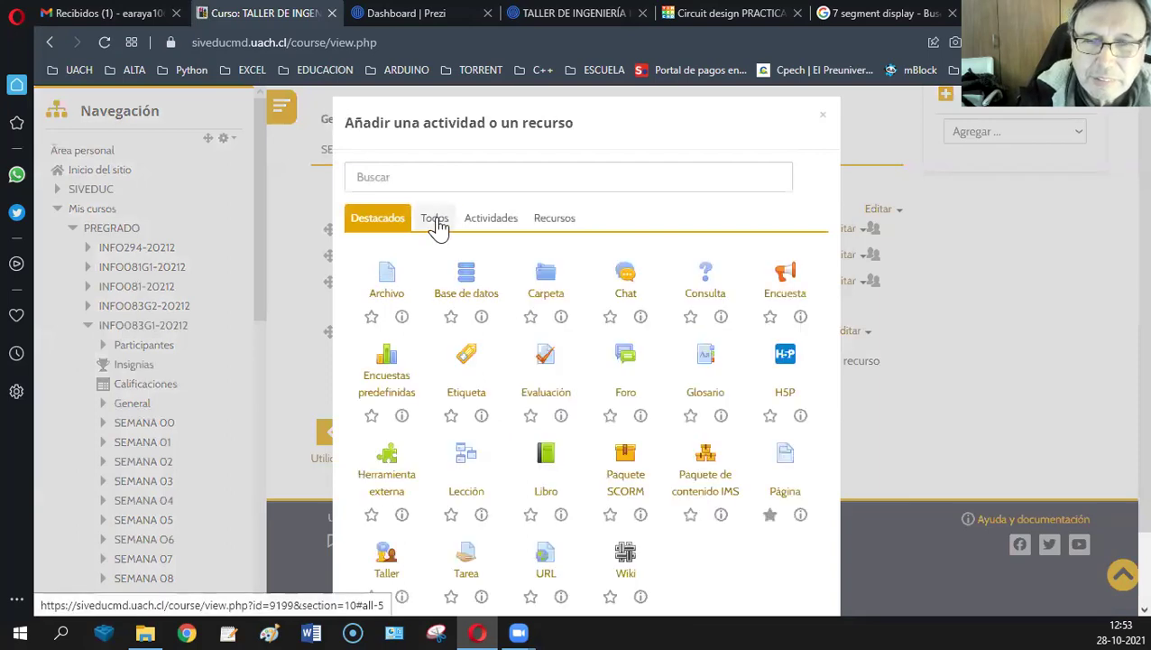
pyautogui.click(387, 280)
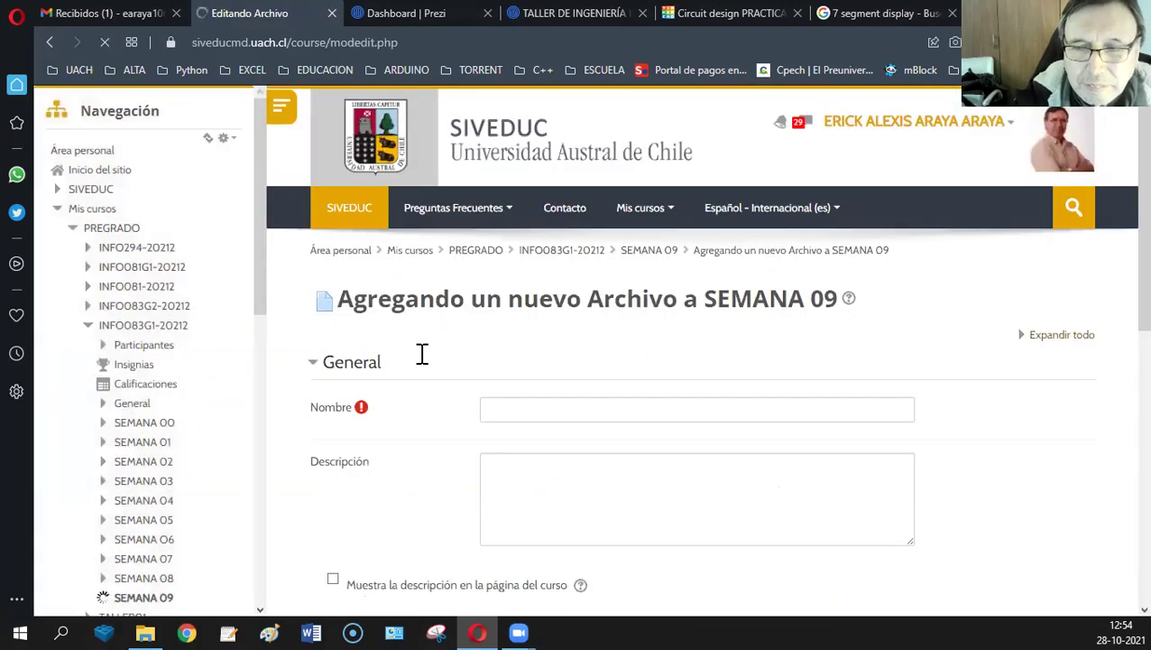
pyautogui.click(509, 408)
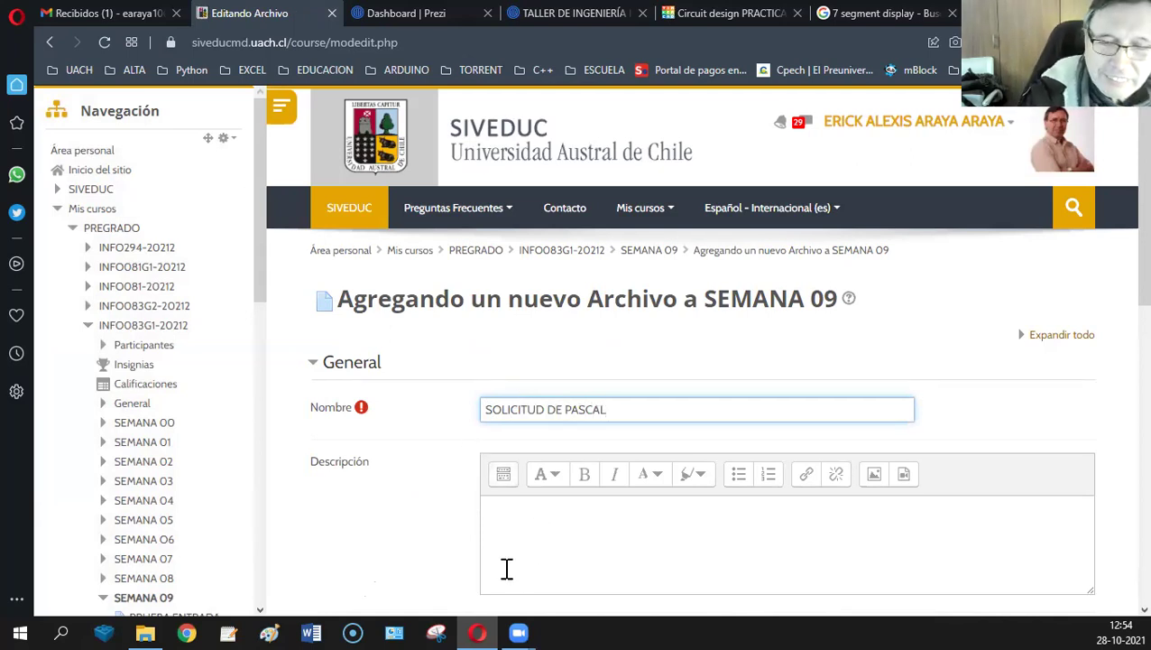
# Attach the downloaded seven-segment code file to the new resource from the file explorer.
pyautogui.scroll(-2, 509, 557)
pyautogui.scroll(-2, 510, 569)
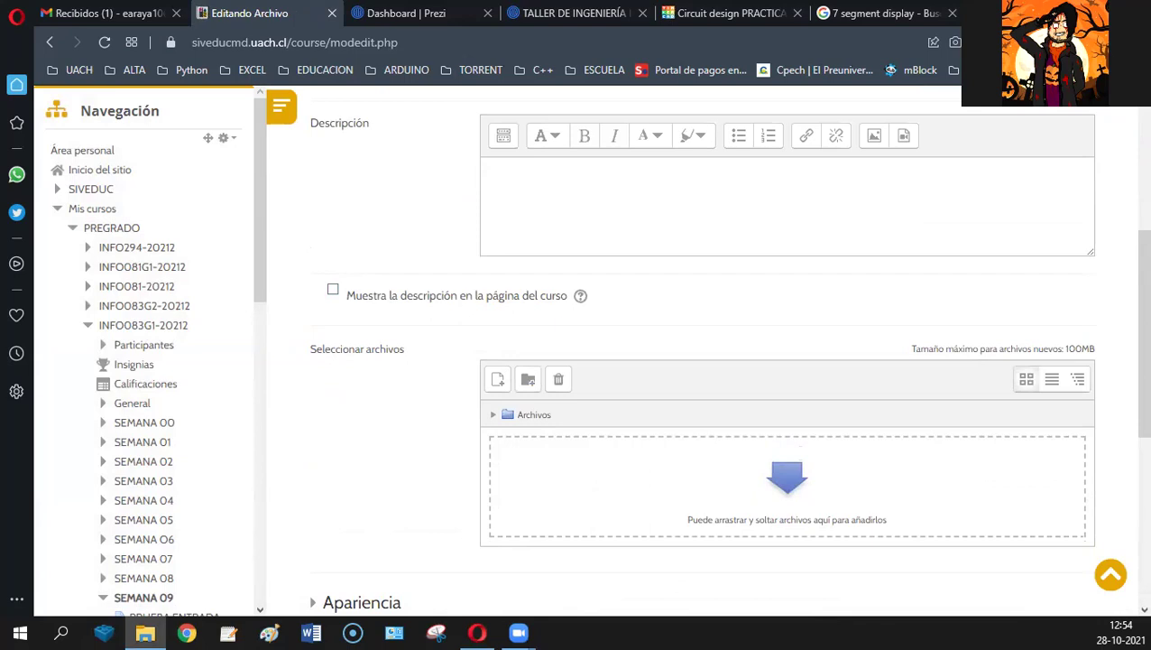
pyautogui.hotkey('alt', 'Tab')
pyautogui.moveTo(357, 388); pyautogui.dragTo(567, 516)
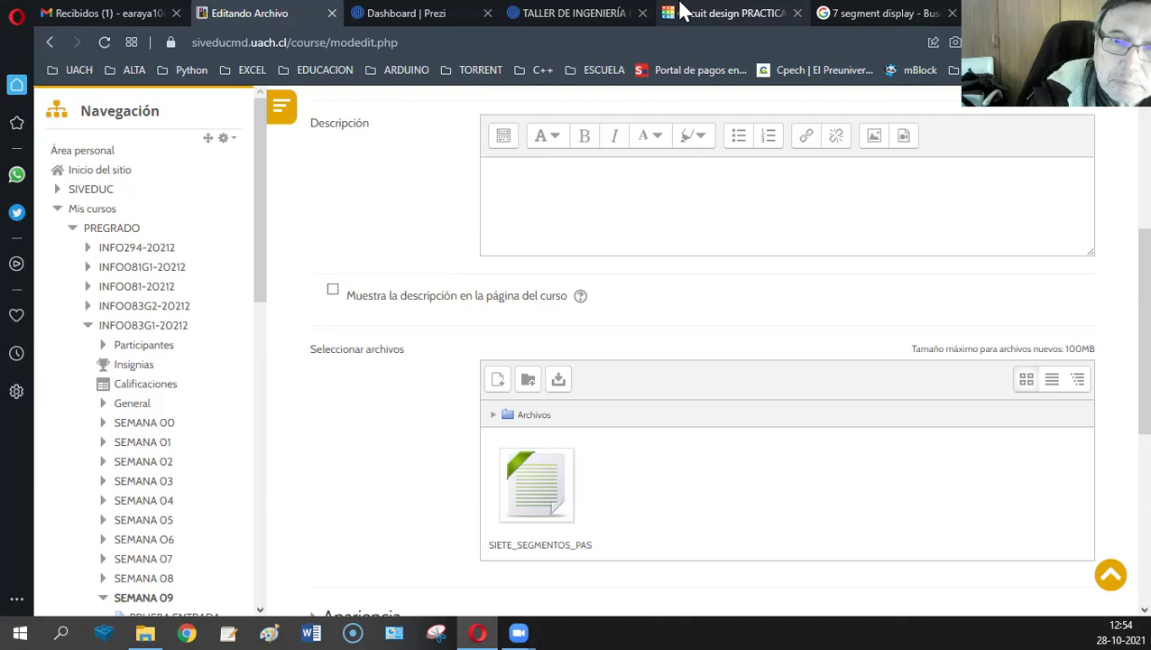
# Return to the Tinkercad circuit, delete the digitalWrite (3,b) line from the display function and undo the deletion.
pyautogui.click(724, 18)
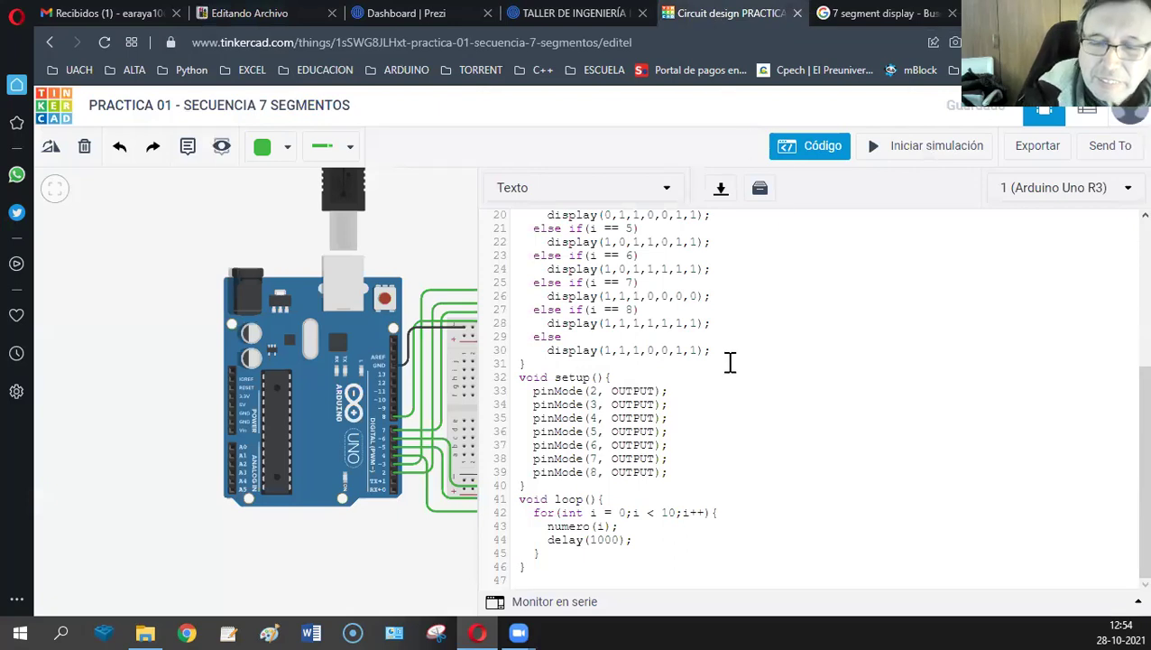
pyautogui.scroll(4, 641, 456)
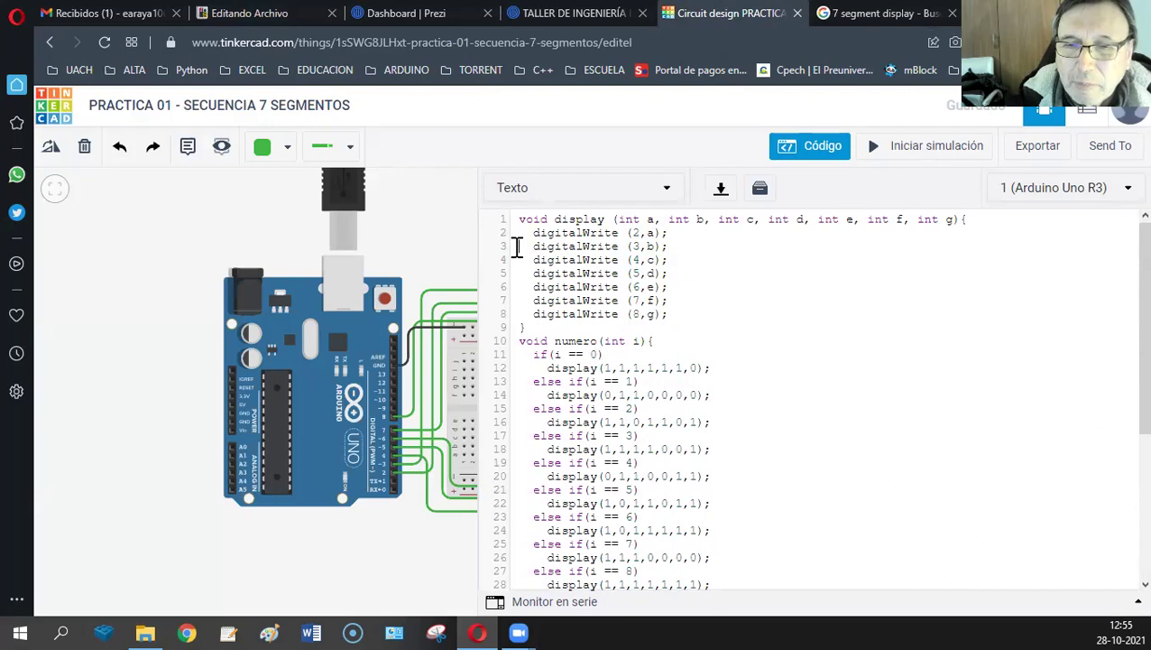
pyautogui.moveTo(533, 246); pyautogui.dragTo(668, 249)
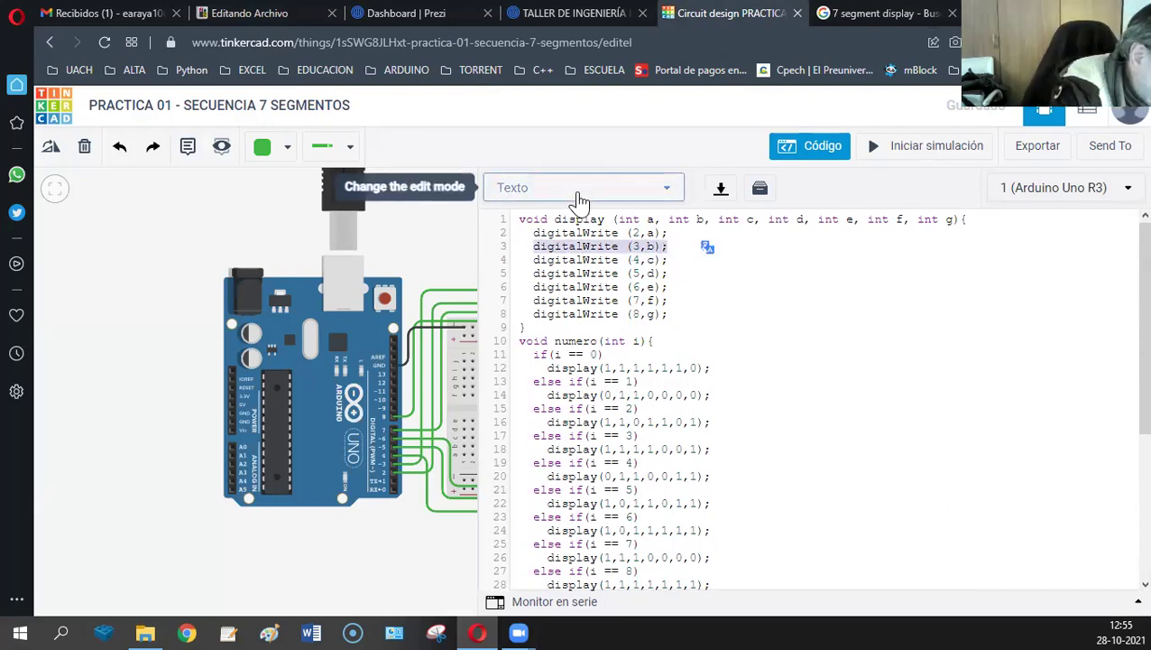
pyautogui.press('BackSpace')
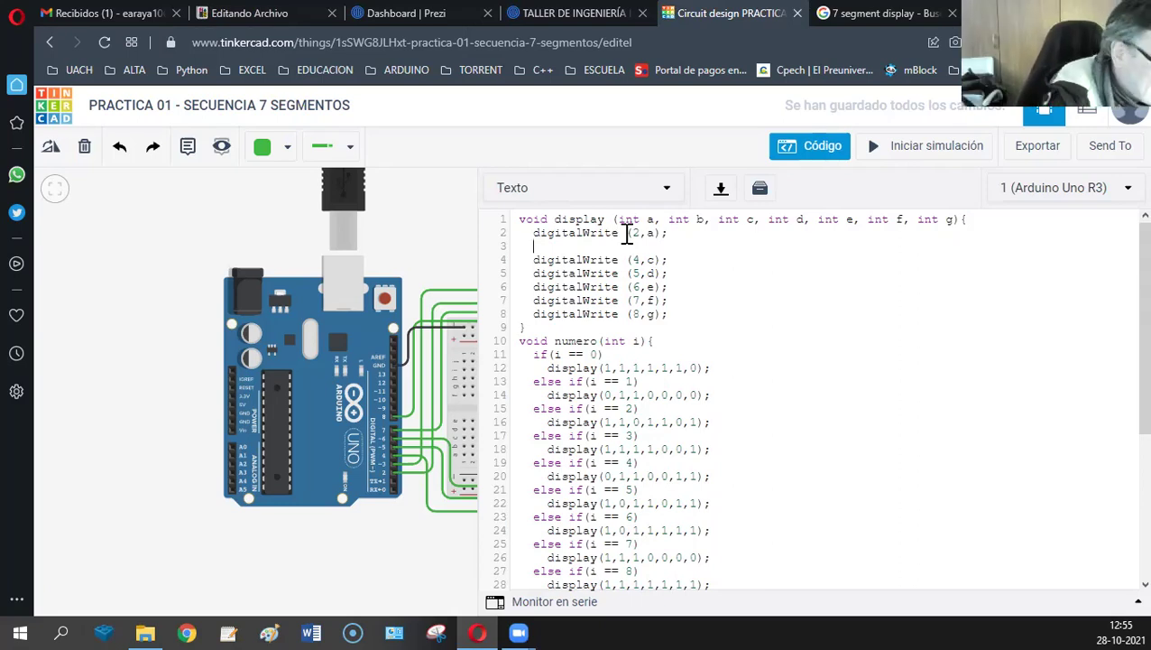
pyautogui.hotkey('ctrl', 'z')
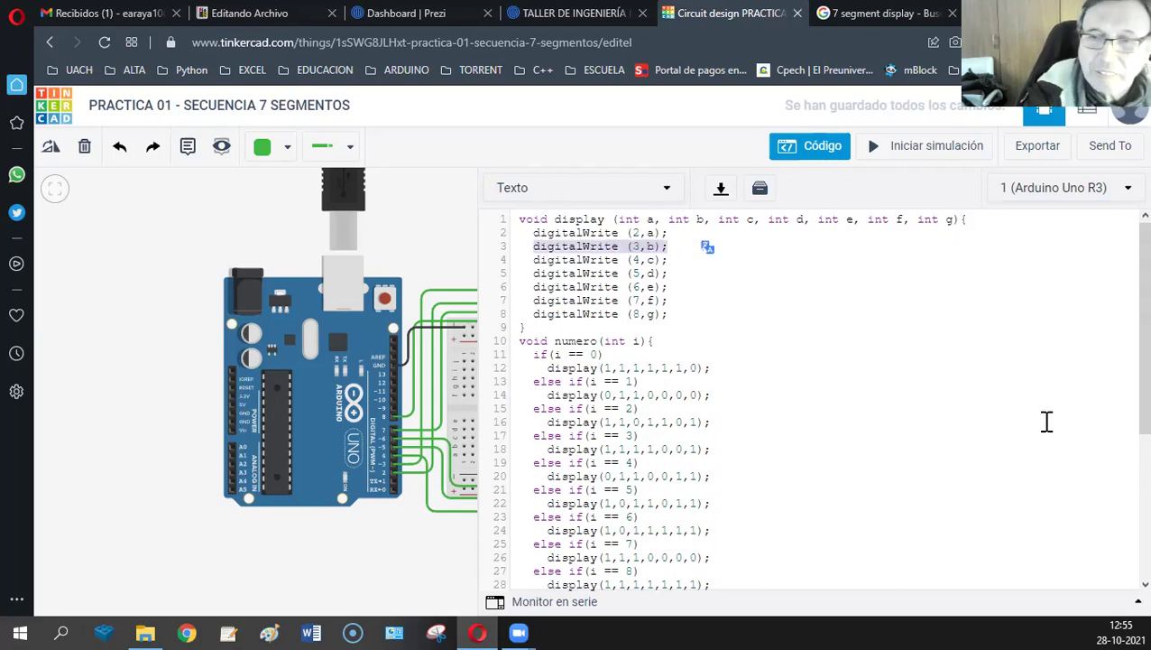
pyautogui.click(922, 327)
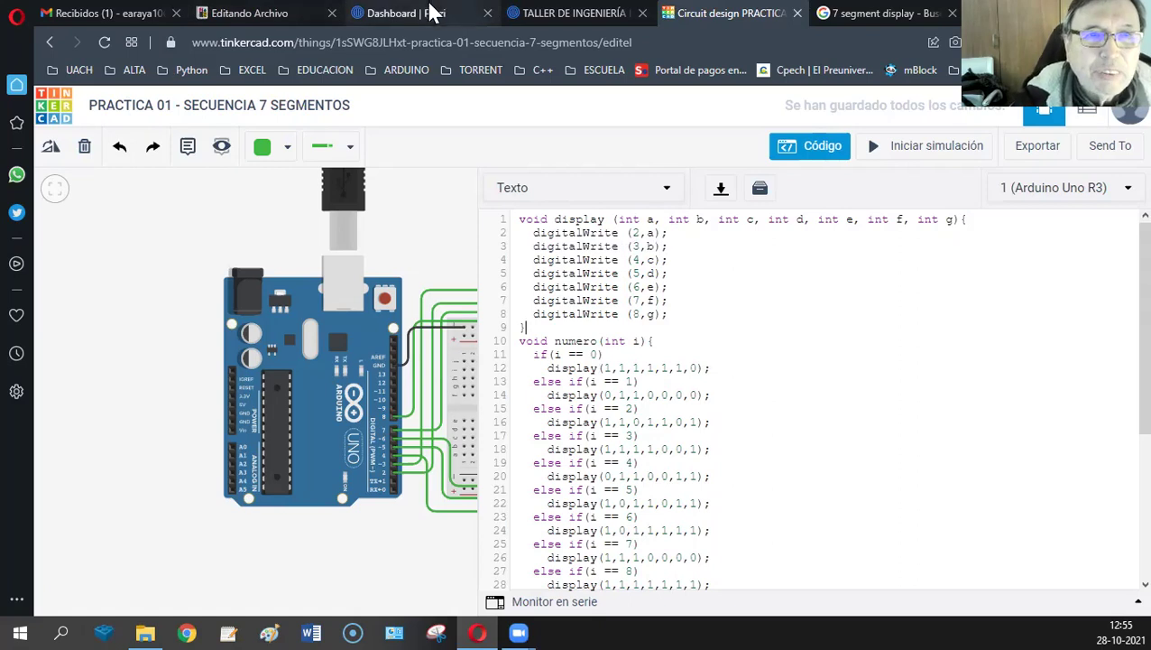
# Switch to the Prezi presentation and advance from the Práctica 3 solution to the Desafío 02 slide.
pyautogui.click(561, 12)
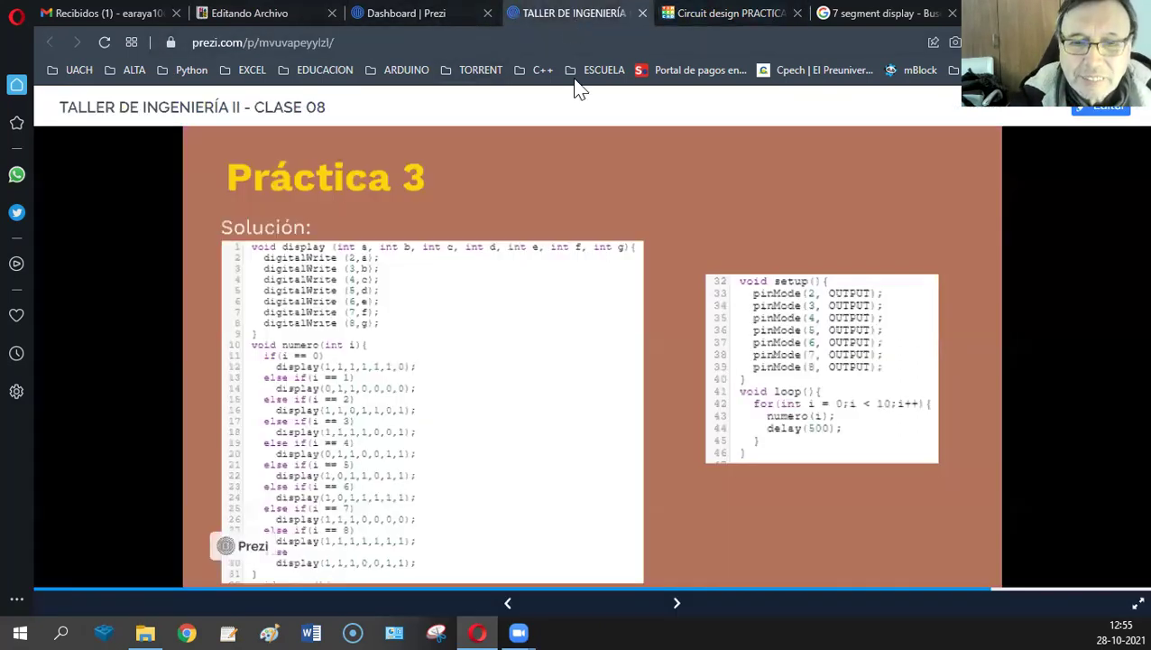
pyautogui.click(672, 604)
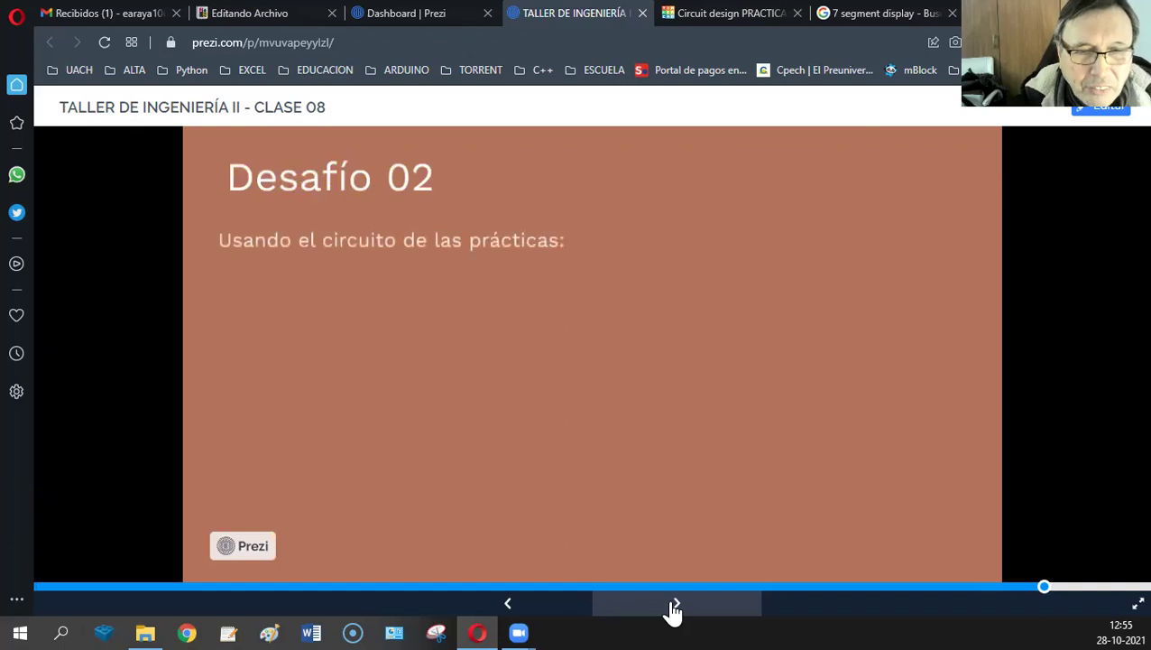